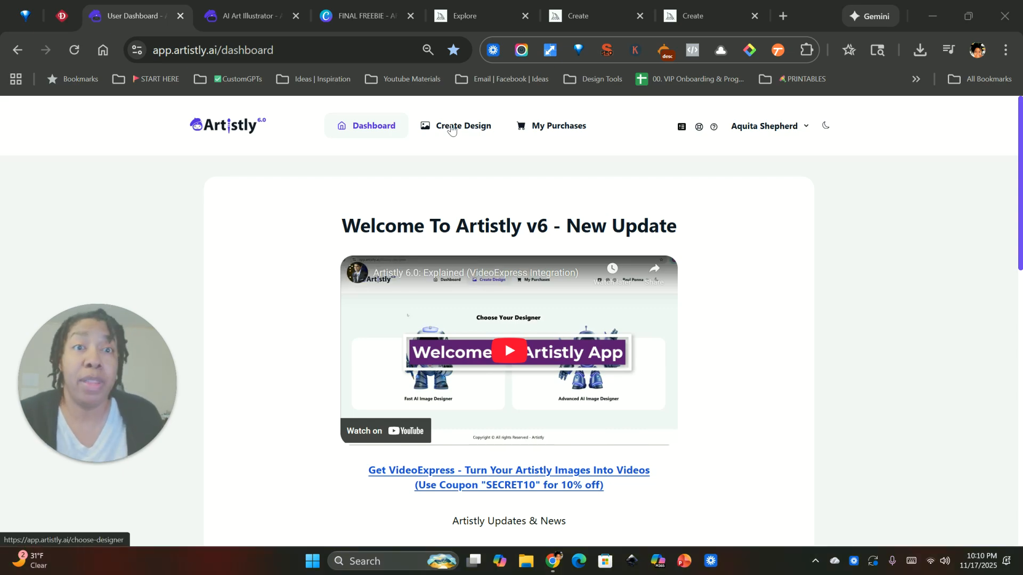
Open the AI Art Illustrator by way of the Fast AI Image Designer.
left_click(450, 130)
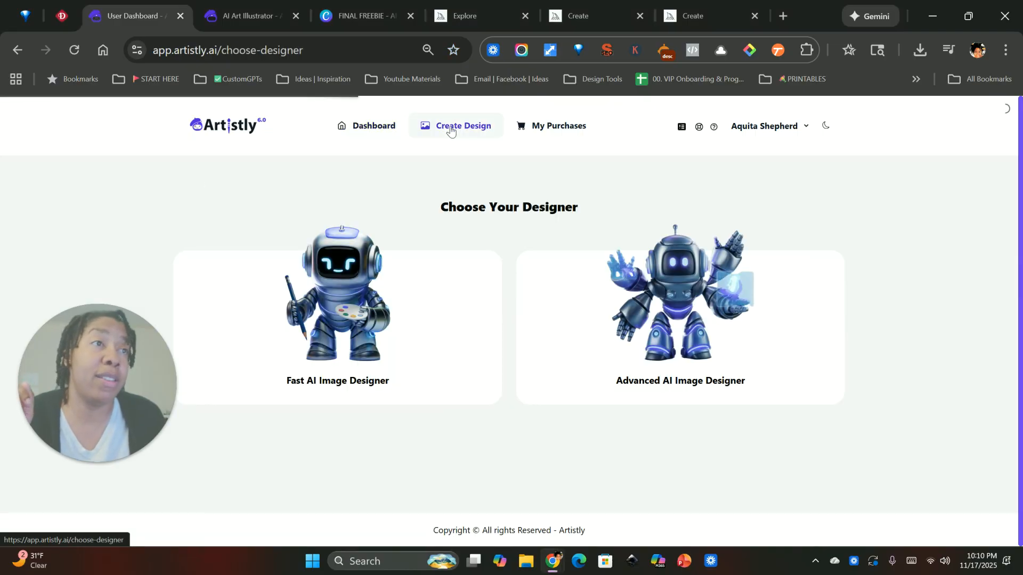
left_click(347, 294)
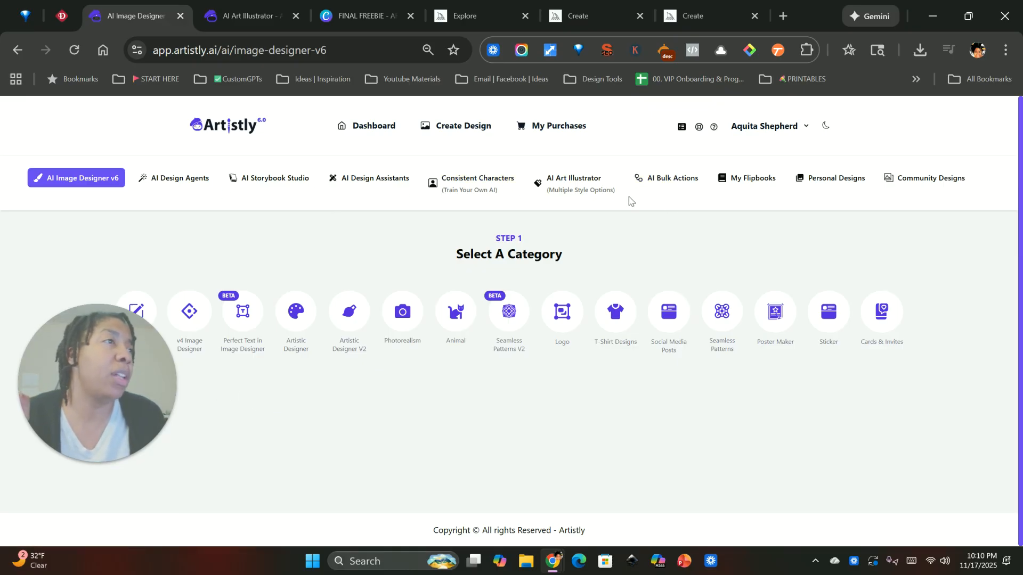
left_click(572, 183)
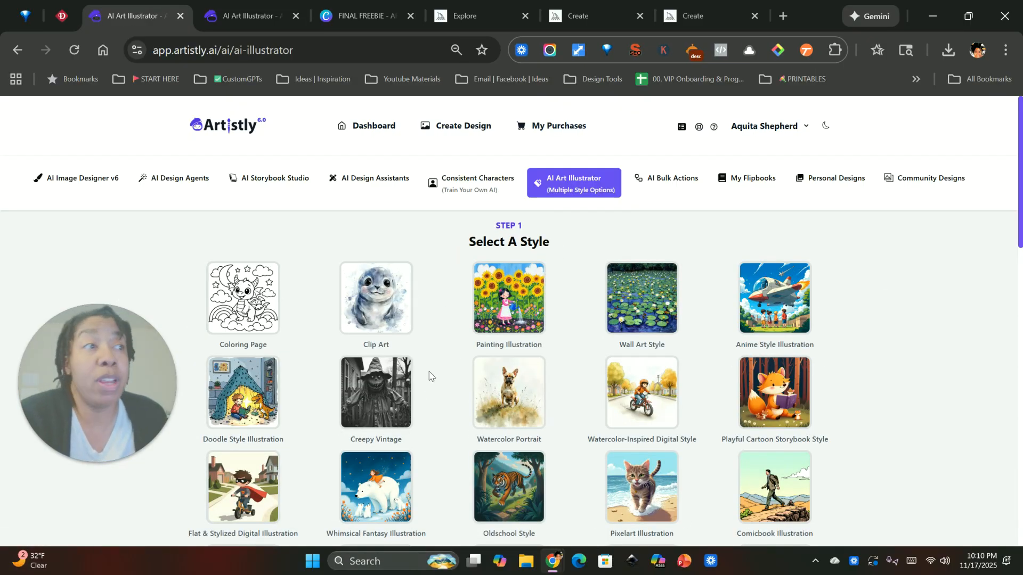
Look through the full gallery of illustration styles offered by the AI Art Illustrator.
scroll(430, 372, "down", 1)
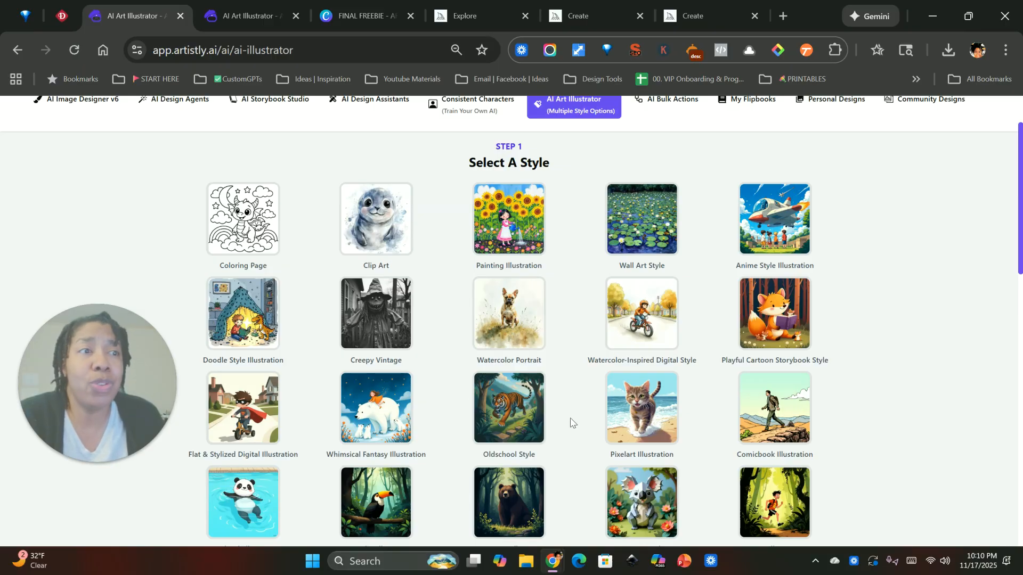
scroll(574, 444, "down", 1)
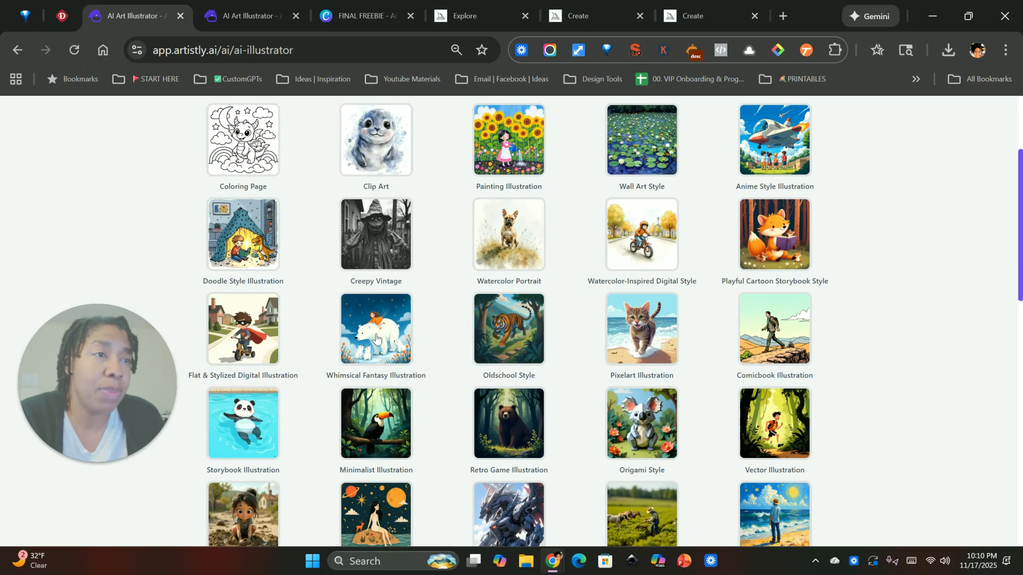
scroll(371, 394, "down", 1)
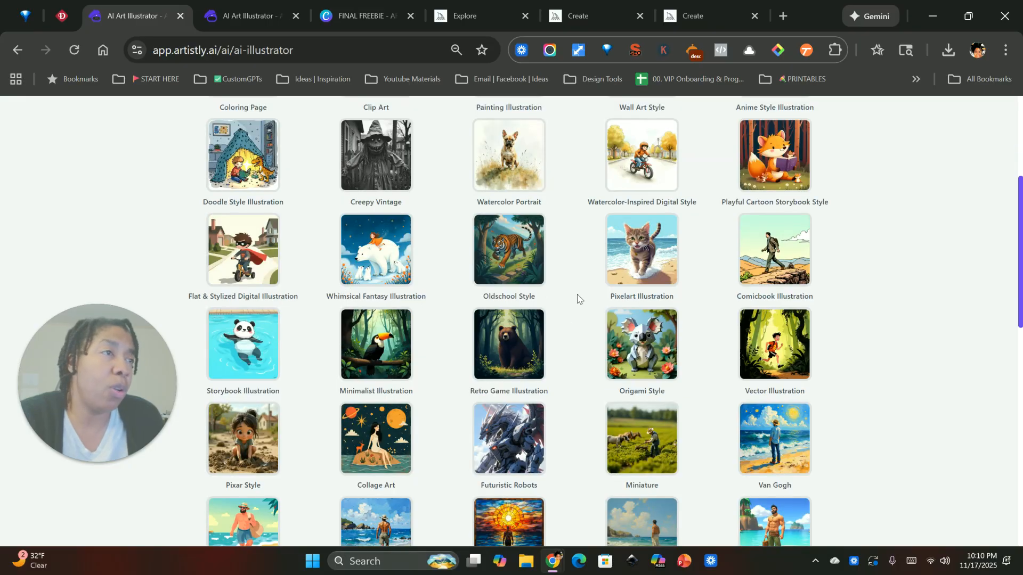
scroll(573, 482, "down", 1)
scroll(573, 485, "down", 1)
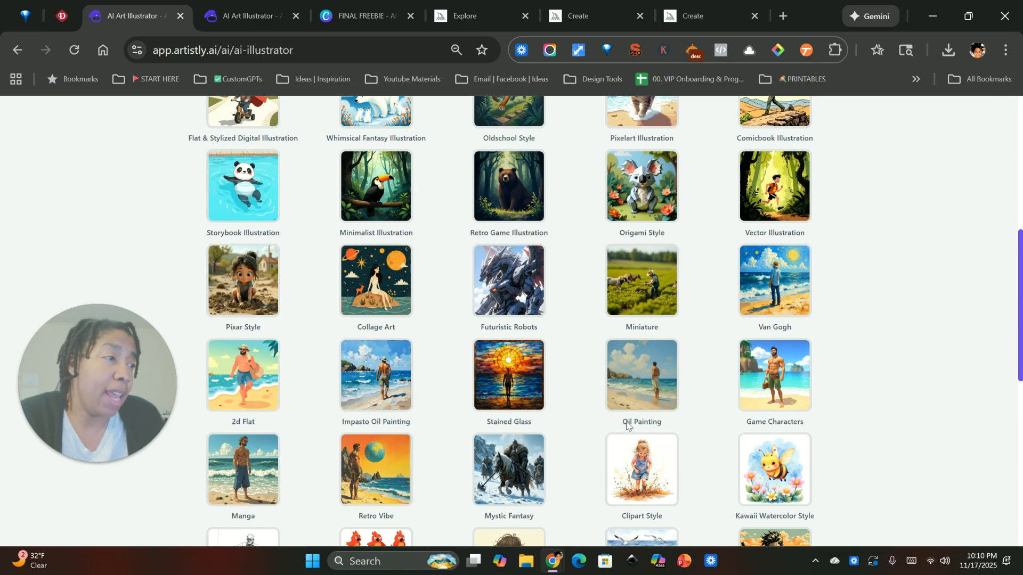
scroll(687, 426, "down", 2)
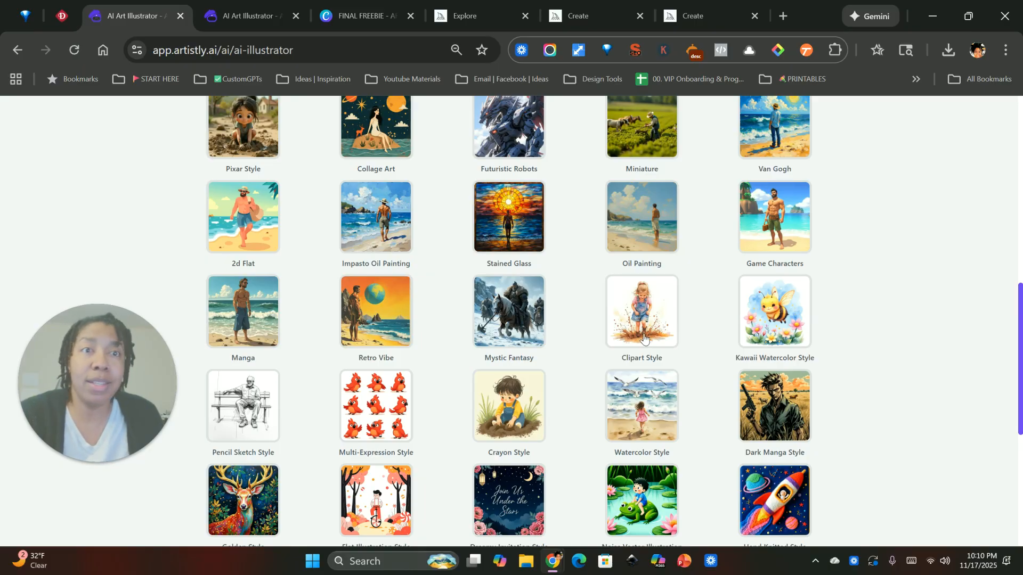
scroll(409, 433, "down", 1)
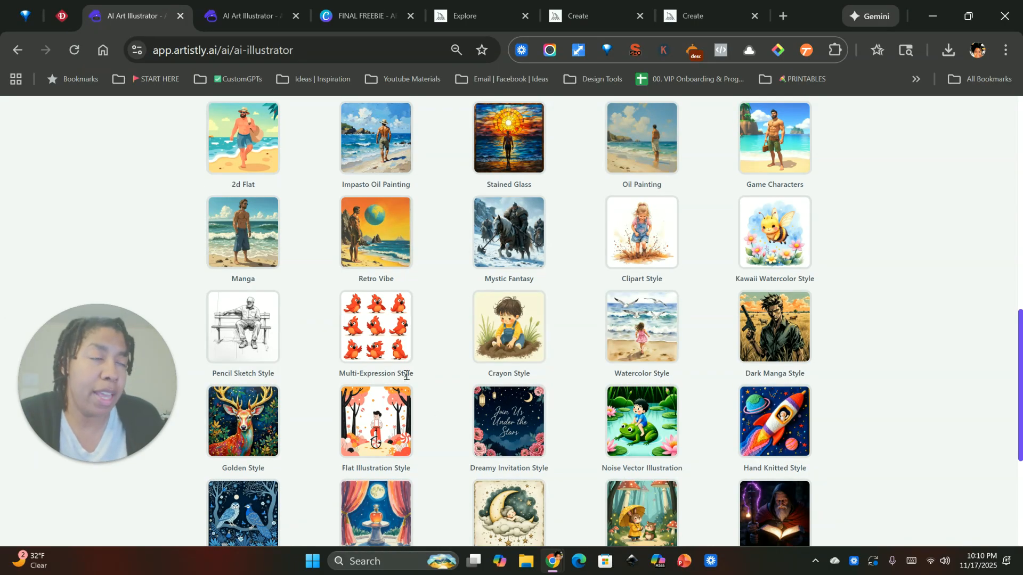
scroll(426, 417, "down", 2)
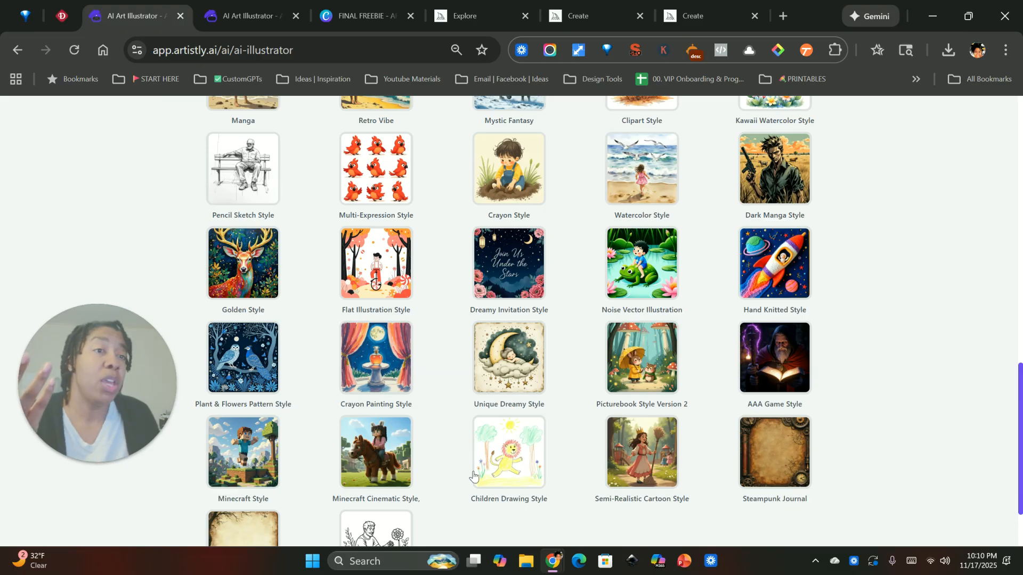
scroll(458, 474, "down", 2)
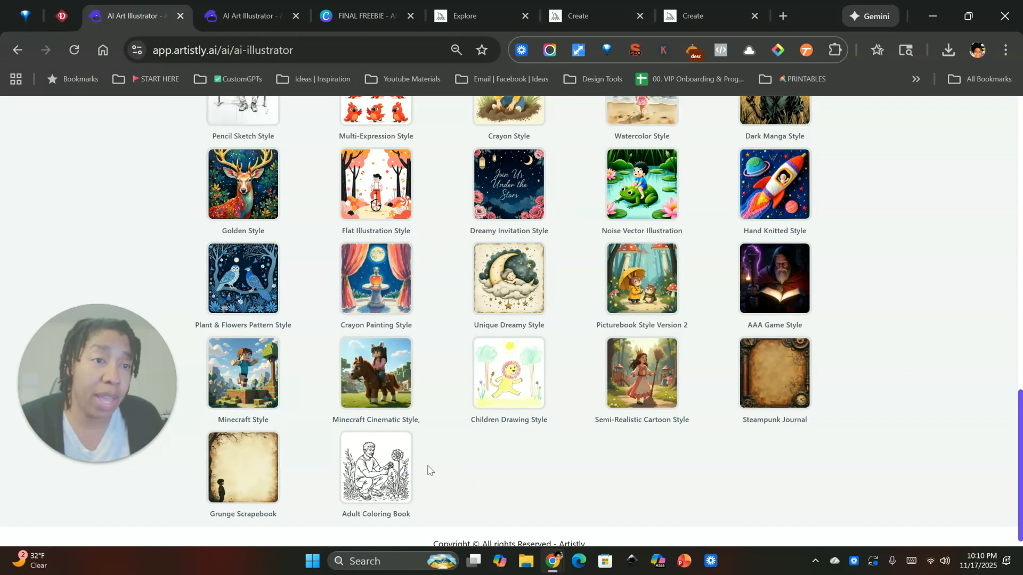
Choose the Minecraft Style and enter the prompt "a boy running after his dog".
left_click(251, 379)
left_click(261, 307)
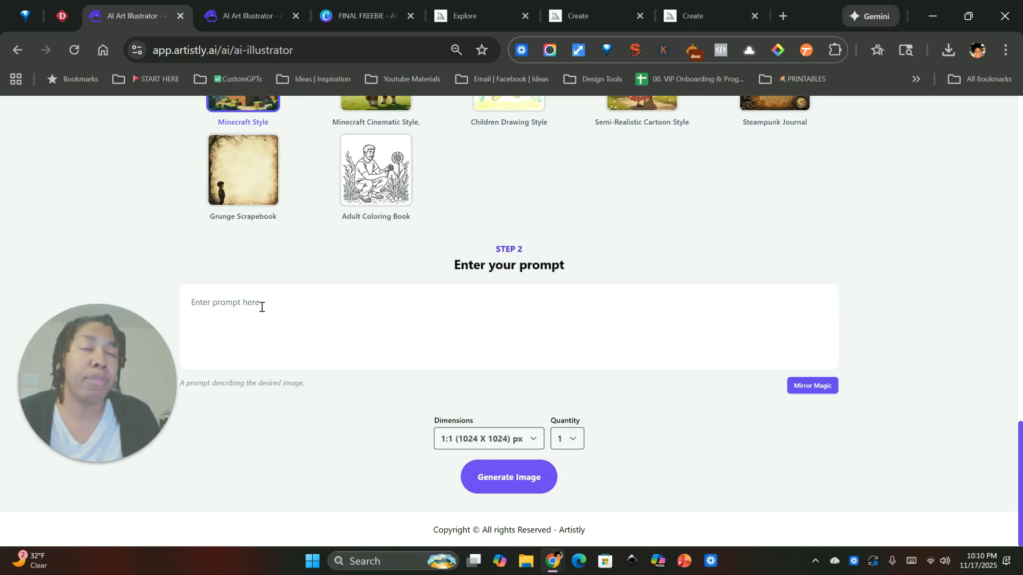
type("a boy running")
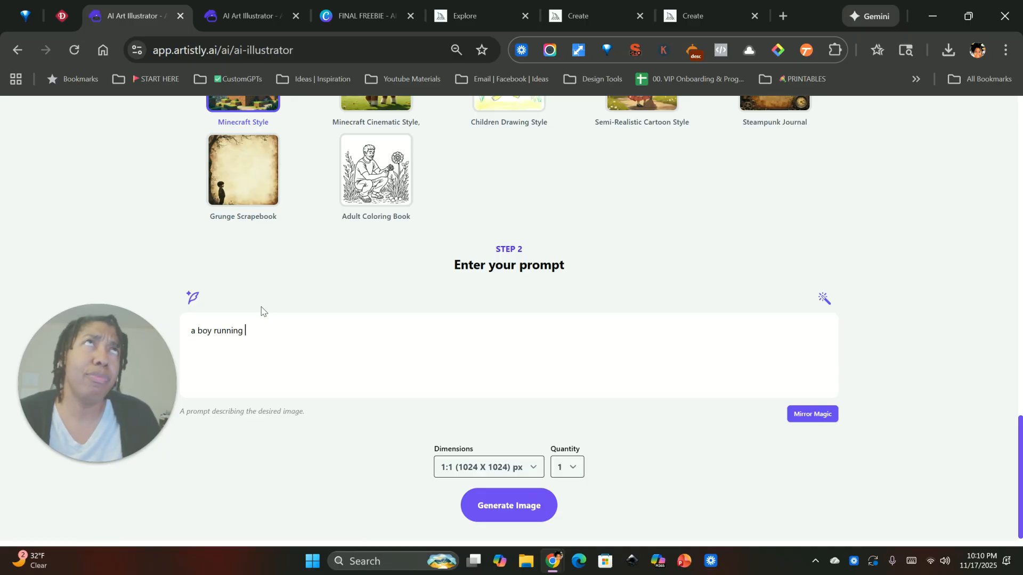
type(" after his dog")
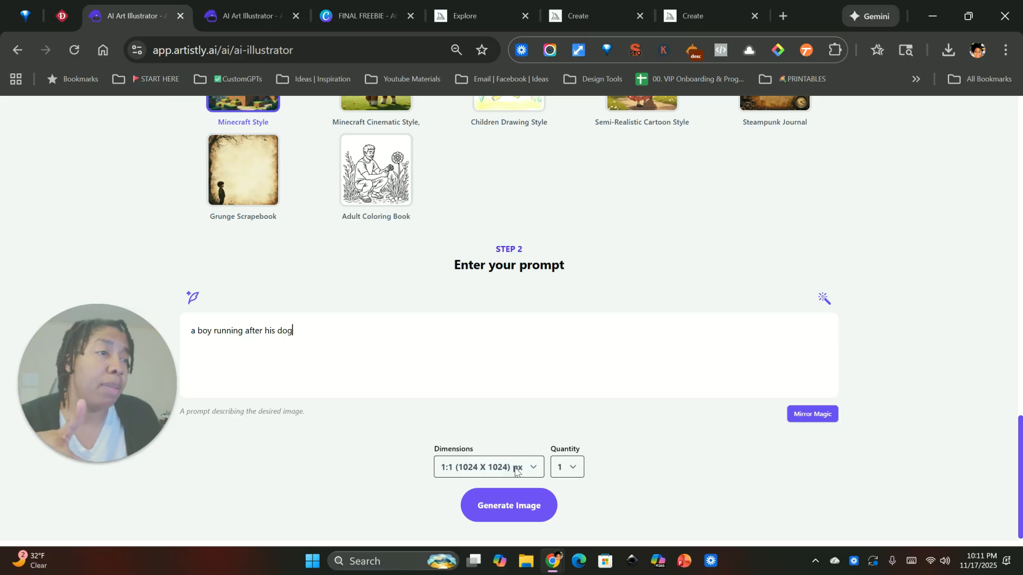
Check the image dimension options and set the quantity of images to 4.
left_click(516, 471)
left_click(607, 472)
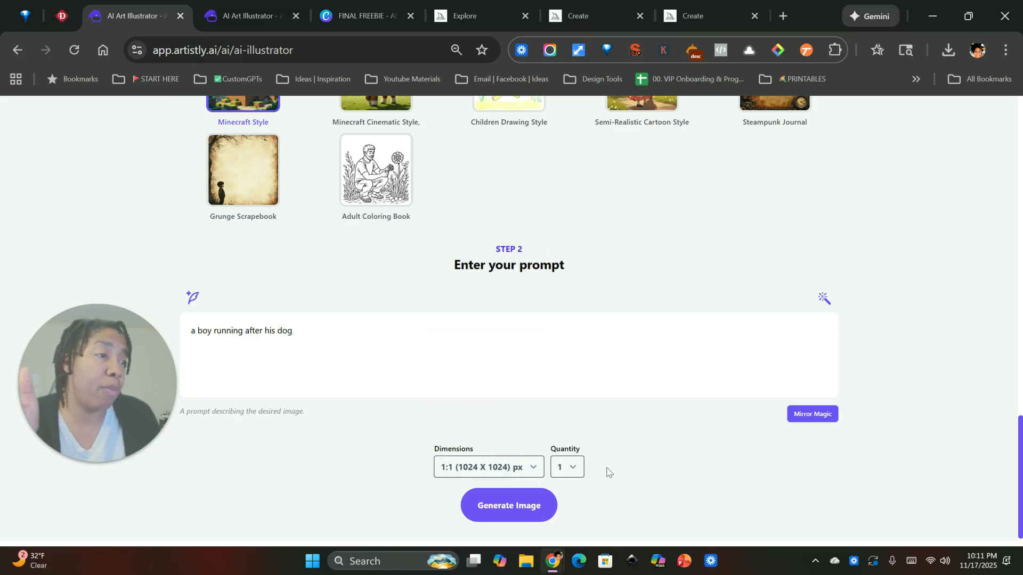
left_click(572, 469)
left_click(569, 450)
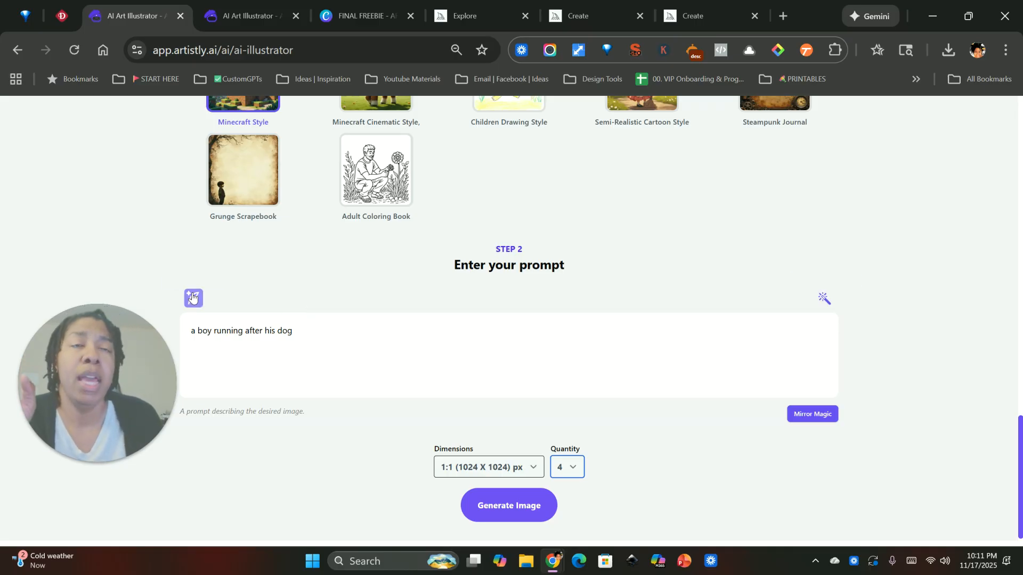
Enhance the short prompt about the boy and his dog into a detailed description using Enhance Prompt.
left_click_drag(311, 341, 159, 322)
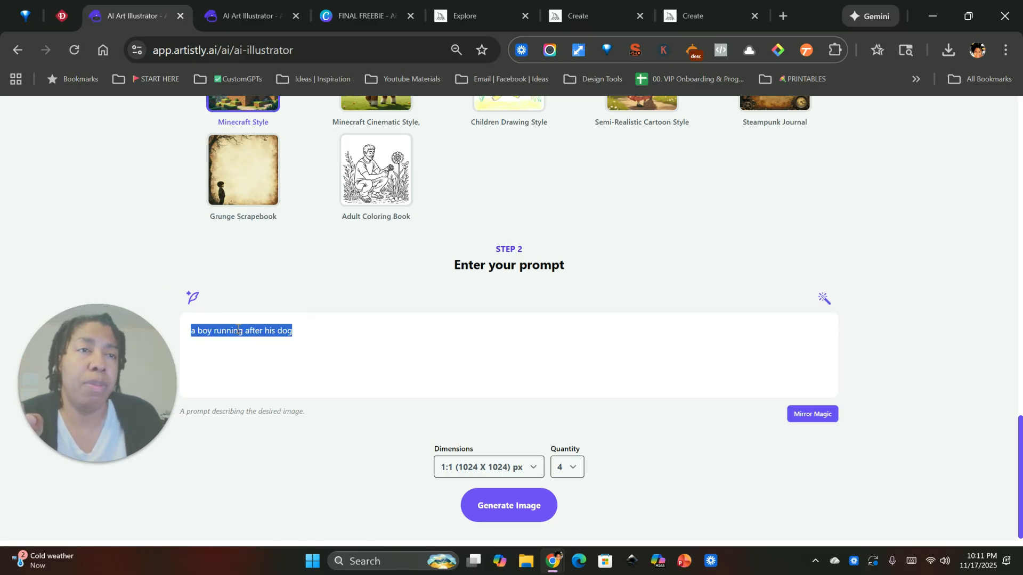
right_click(239, 331)
left_click(302, 103)
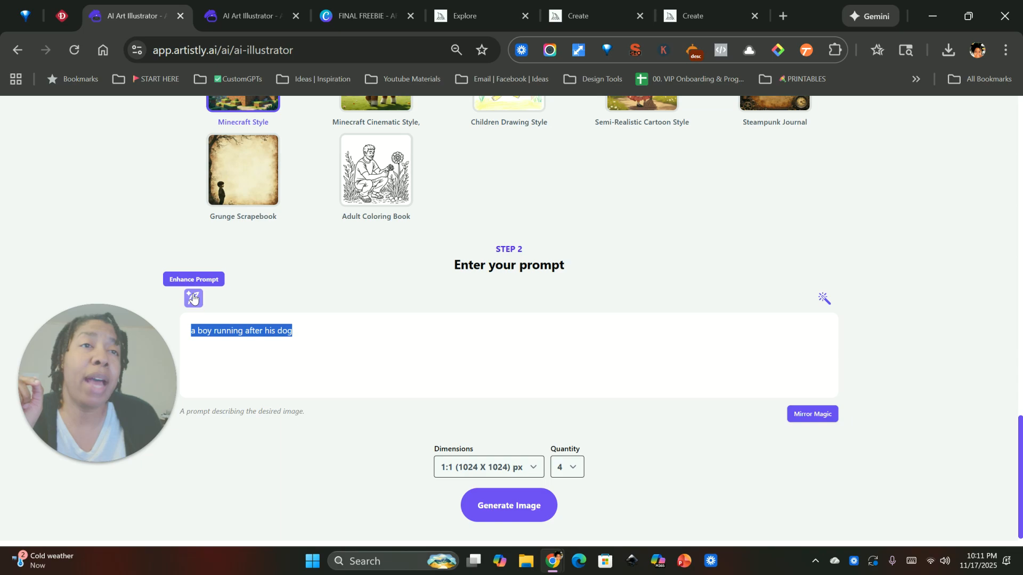
left_click(192, 297)
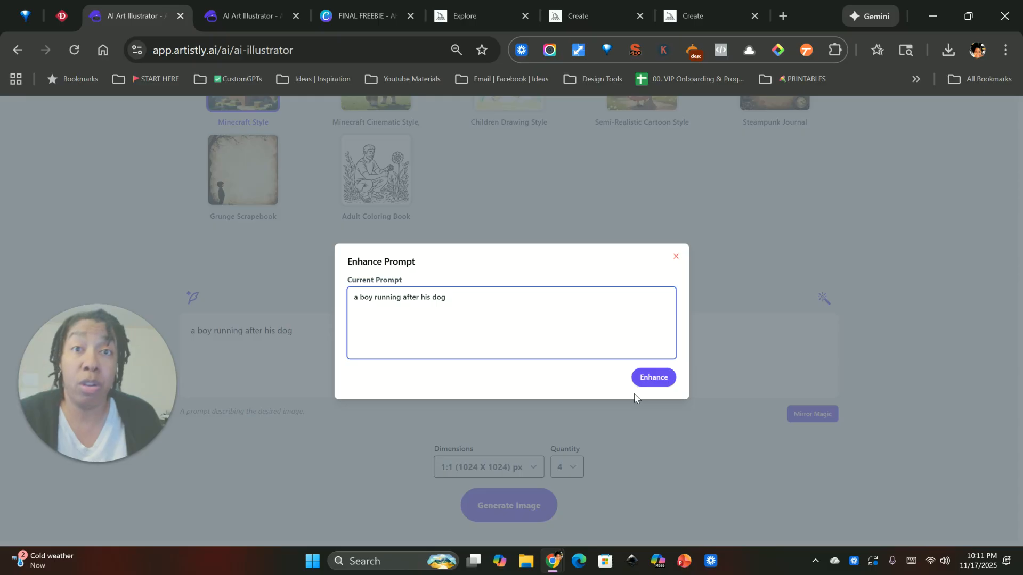
left_click(657, 378)
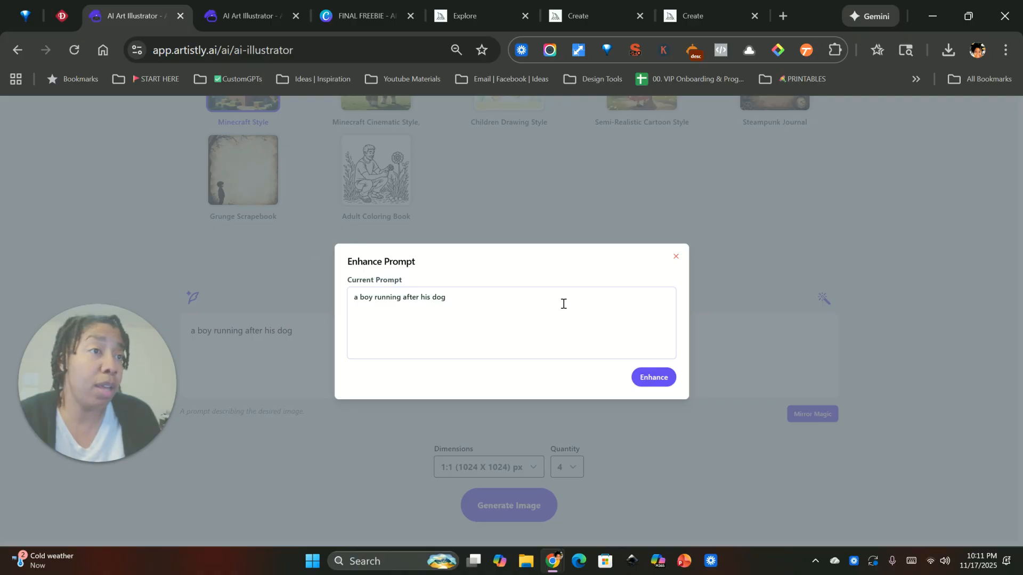
left_click_drag(483, 305, 345, 297)
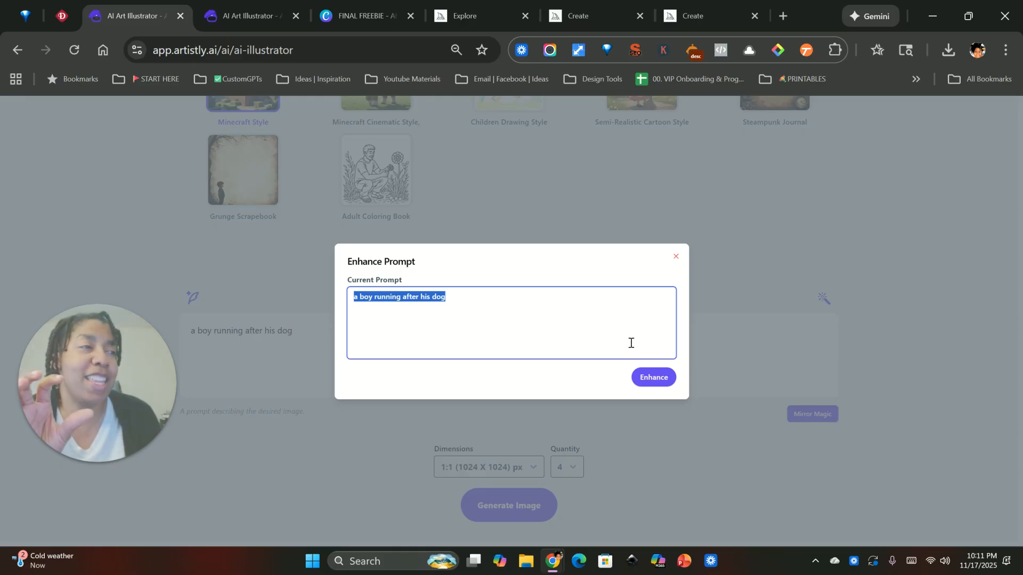
left_click(655, 378)
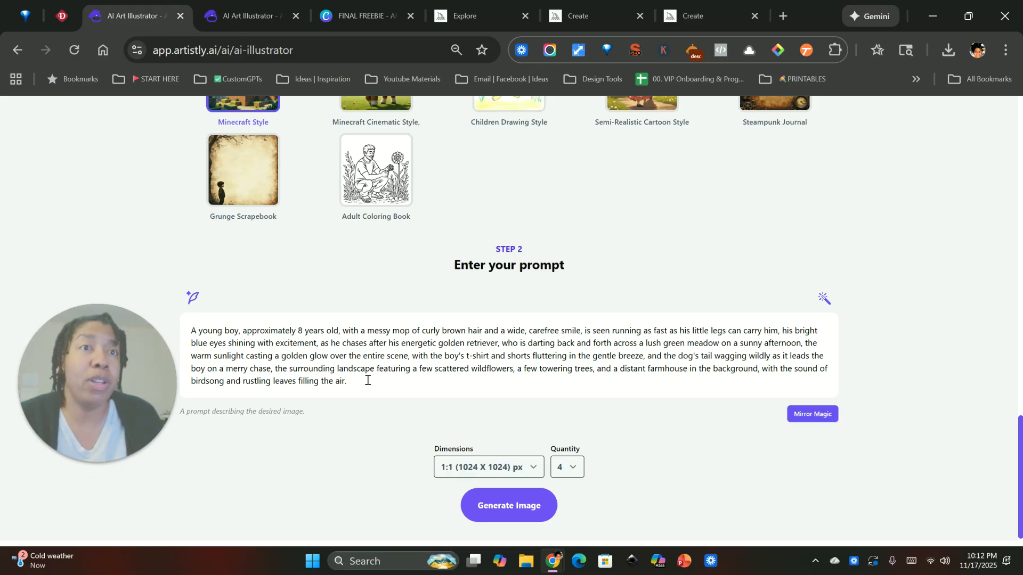
Edit the enhanced prompt with AI using the instruction "Change the boy into a girl and give her an afro".
left_click_drag(190, 332, 365, 379)
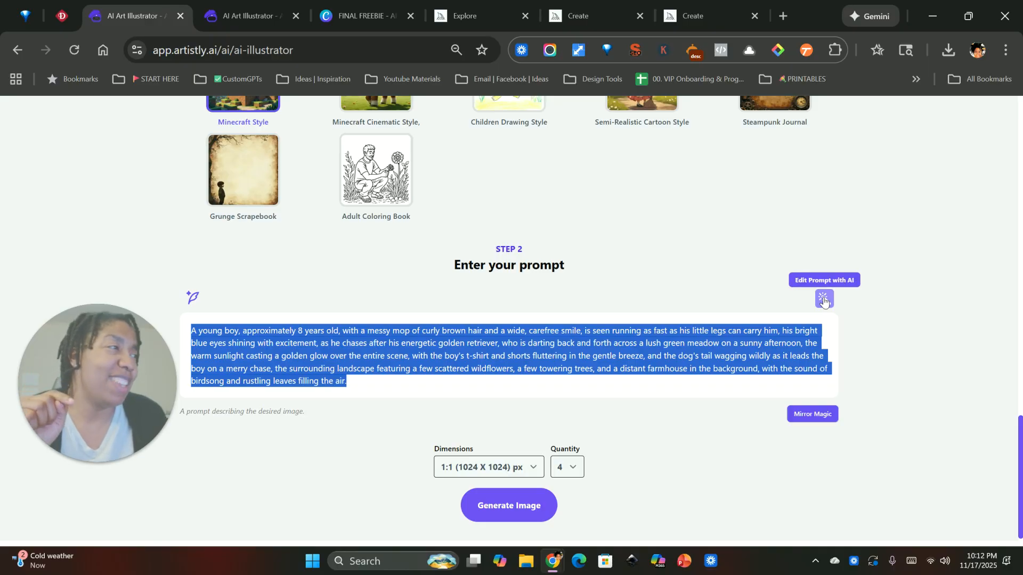
left_click(824, 302)
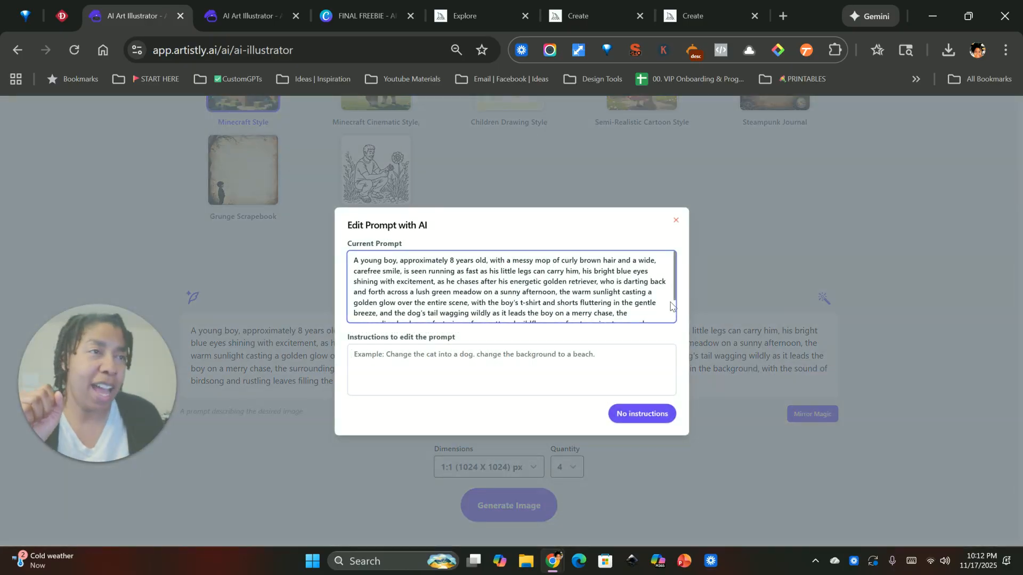
left_click(418, 355)
type("Change the boy ")
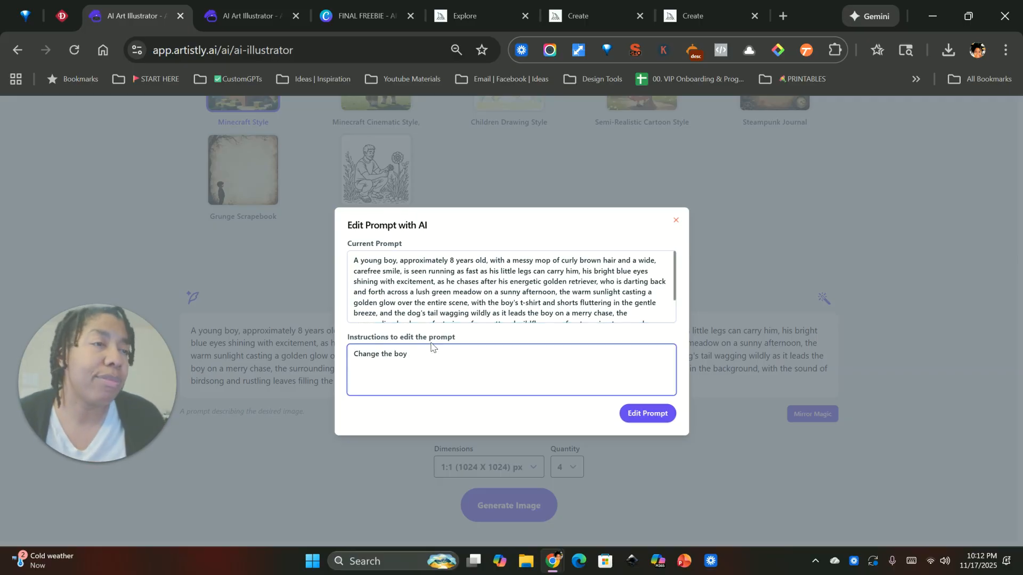
type("into a girl")
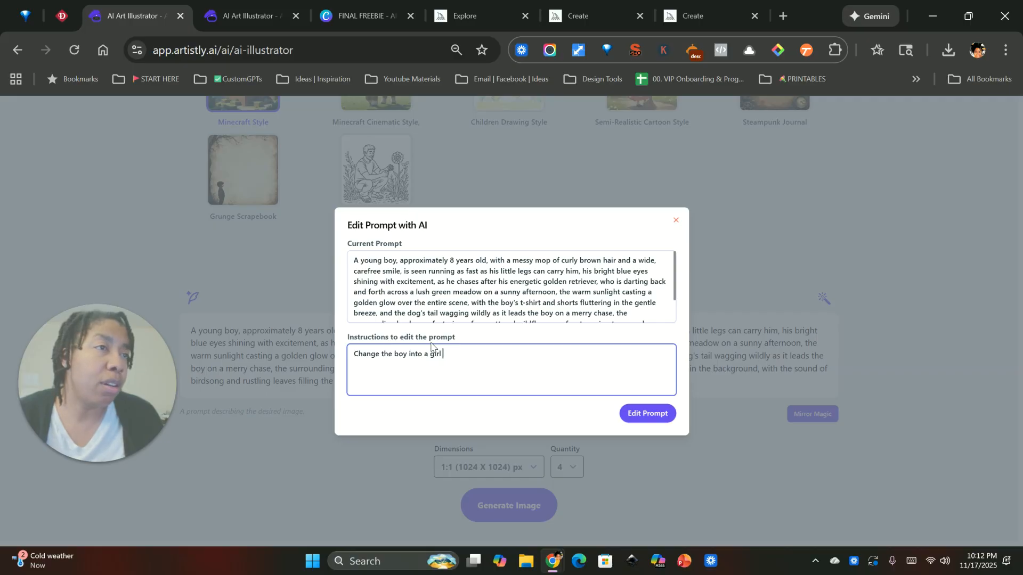
type(" and give her an afro")
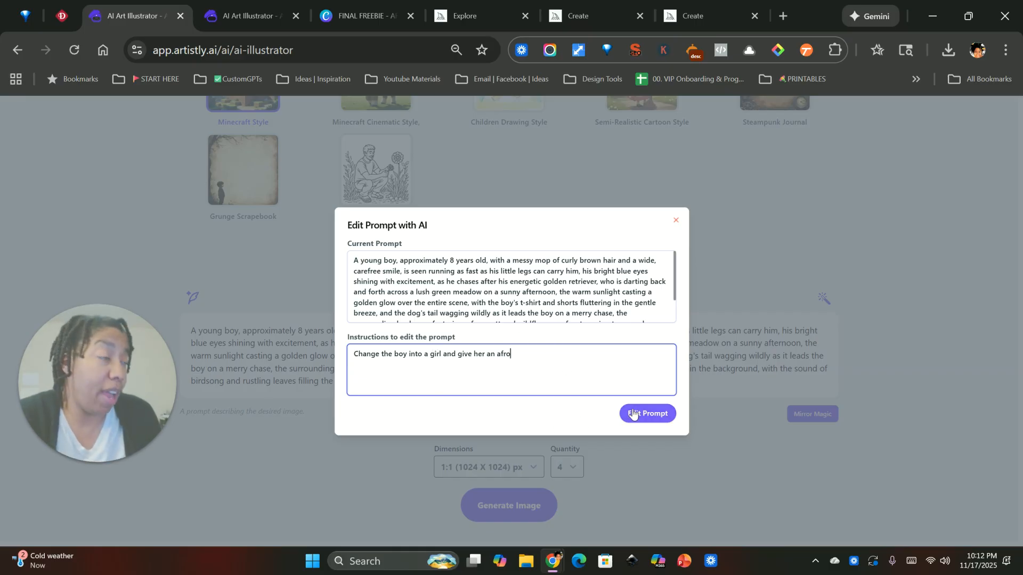
left_click(653, 417)
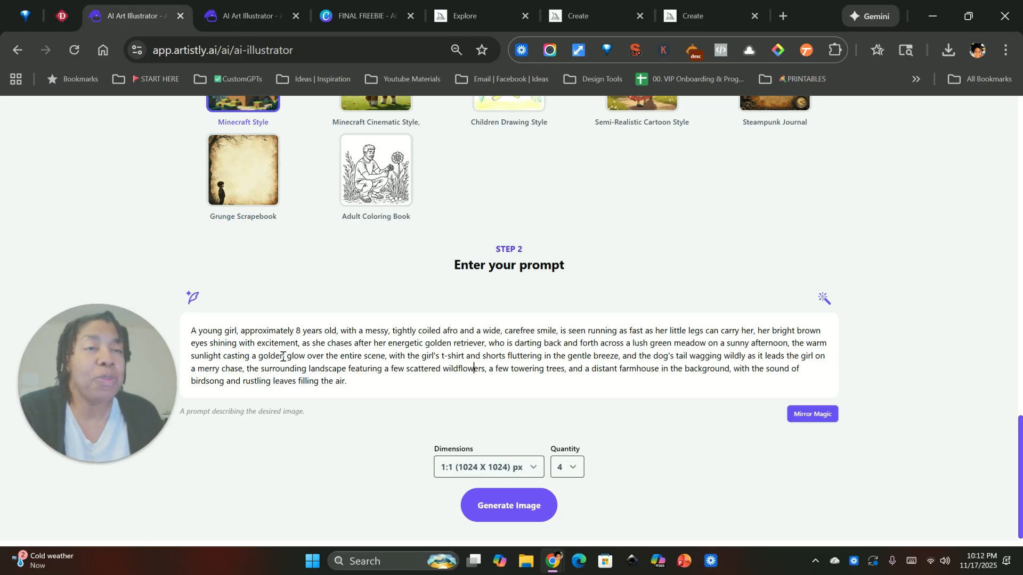
Upload the most recently downloaded Artistly design, the puppy line drawing, to Mirror Magic for an image description.
left_click_drag(229, 325, 347, 382)
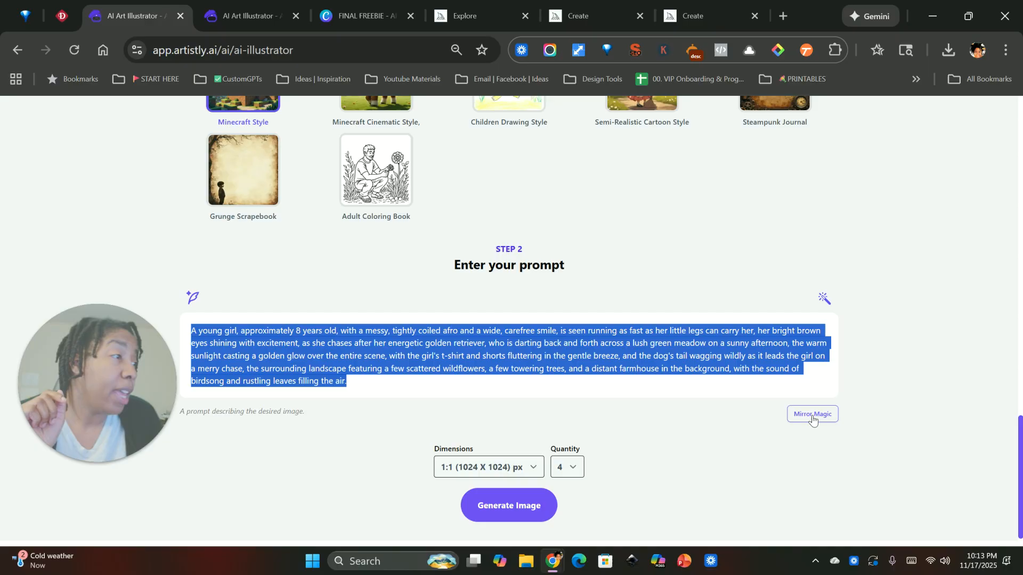
left_click(812, 414)
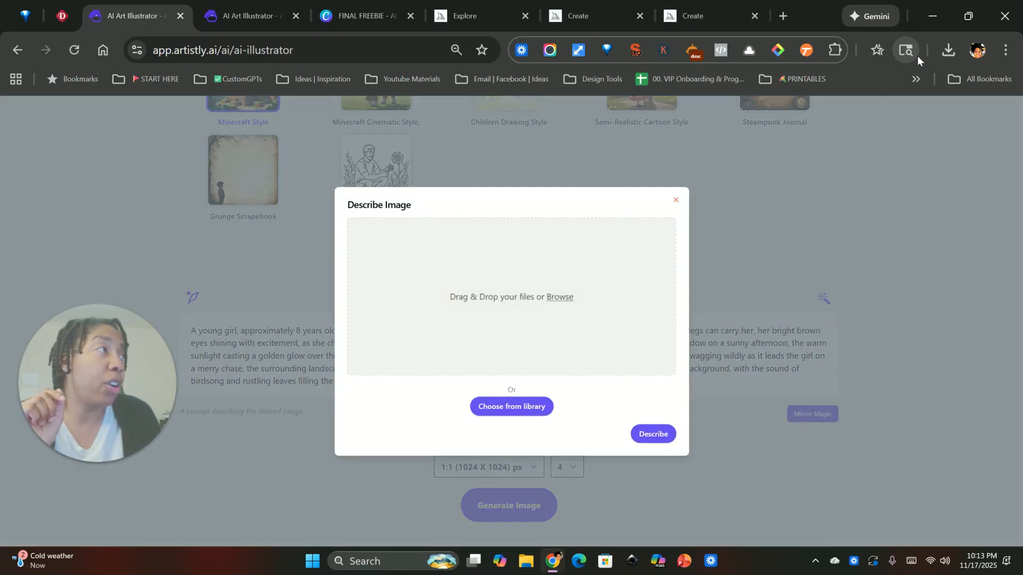
left_click(948, 48)
left_click_drag(831, 128, 490, 298)
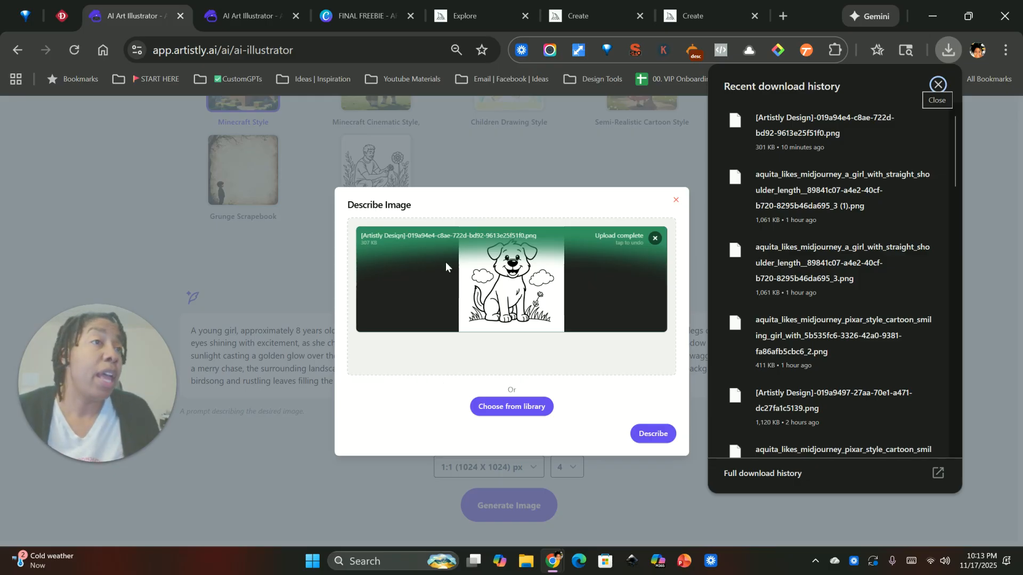
View the media library as another image source for Mirror Magic, and dismiss the library and the Describe Image dialog.
left_click(511, 407)
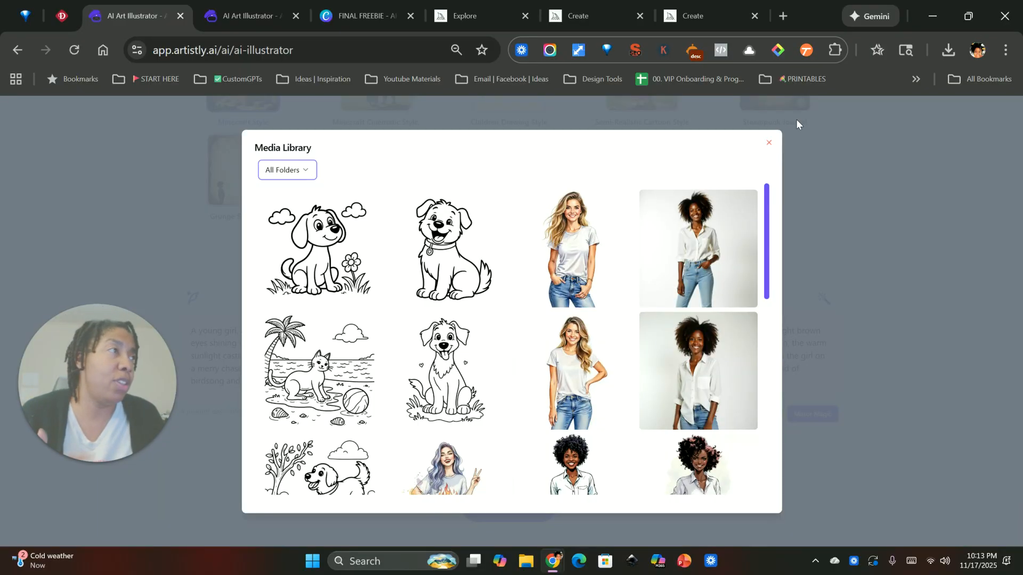
left_click(767, 145)
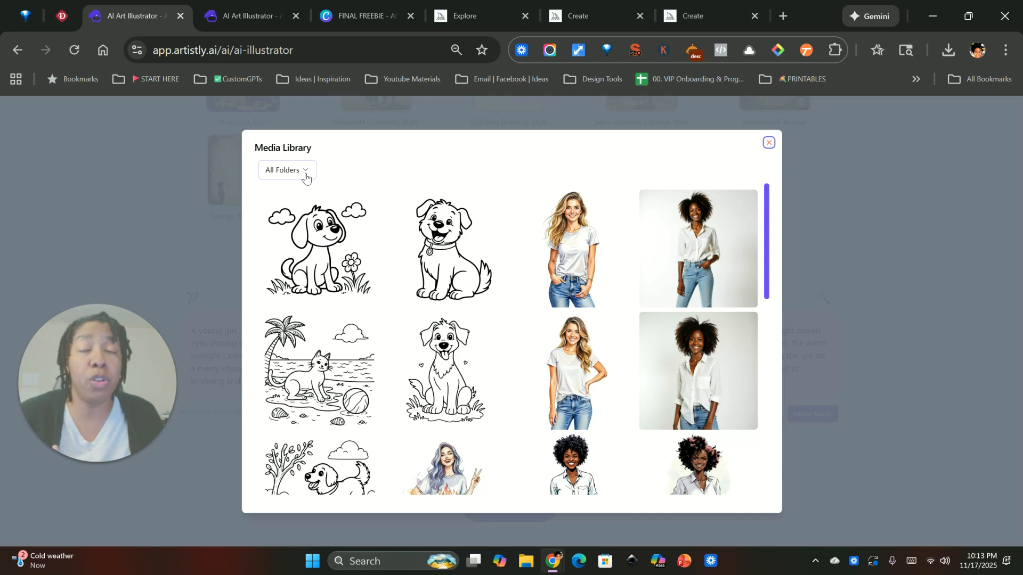
left_click(768, 144)
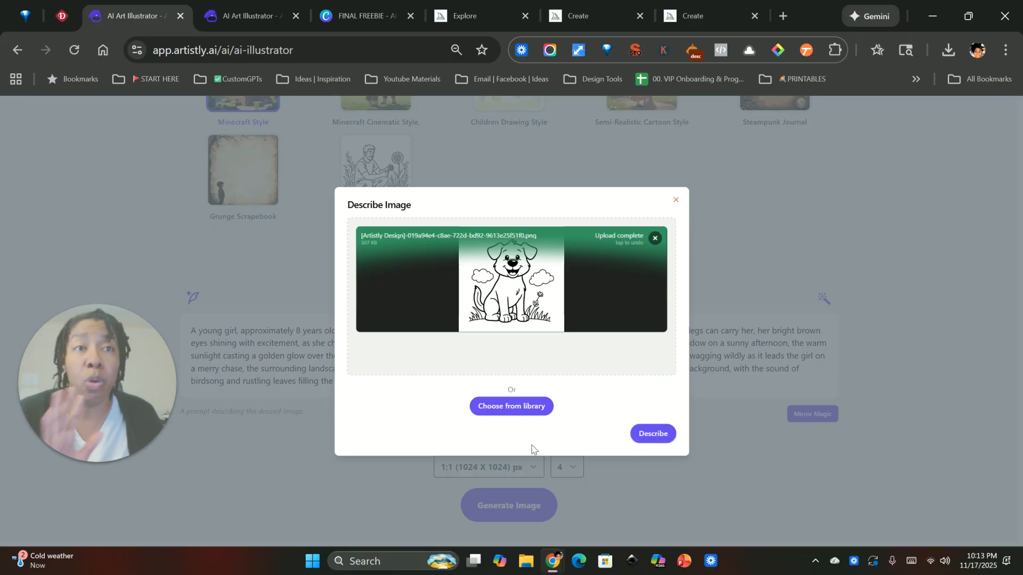
left_click(675, 201)
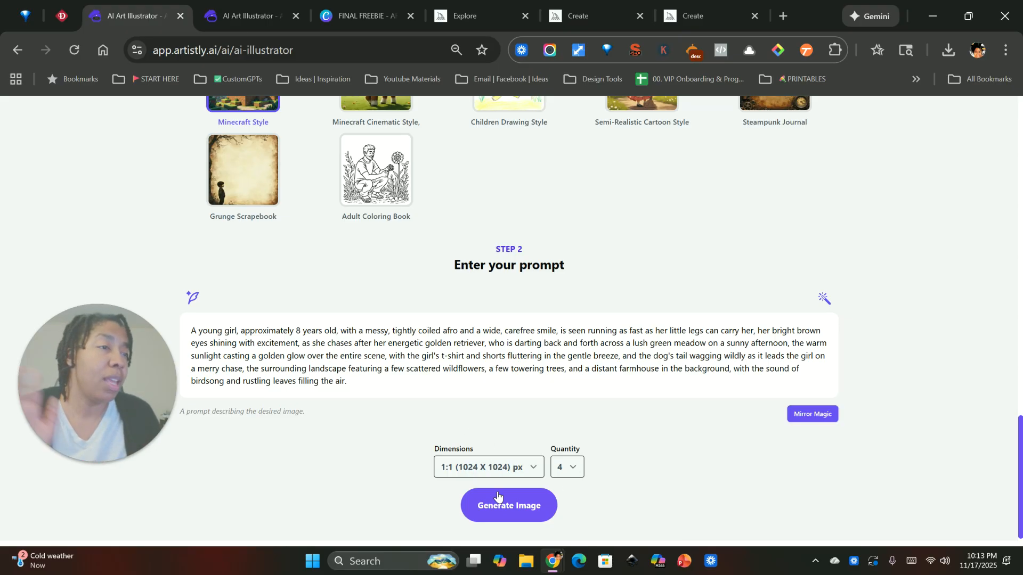
Look through the available dimensions, keep 1:1 (1024 X 1024) px, and generate four images from the prompt.
left_click(515, 471)
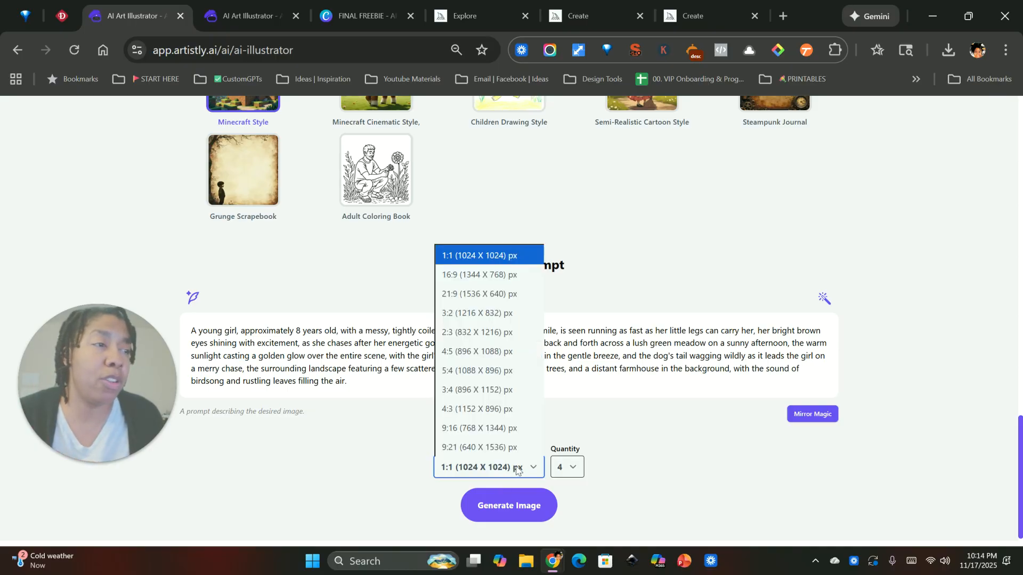
left_click(625, 486)
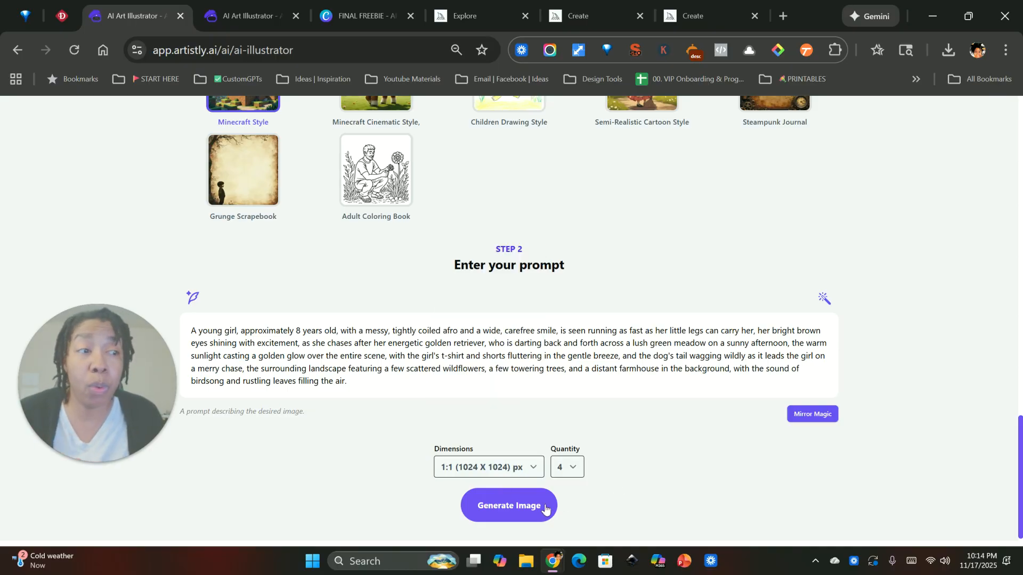
left_click(527, 507)
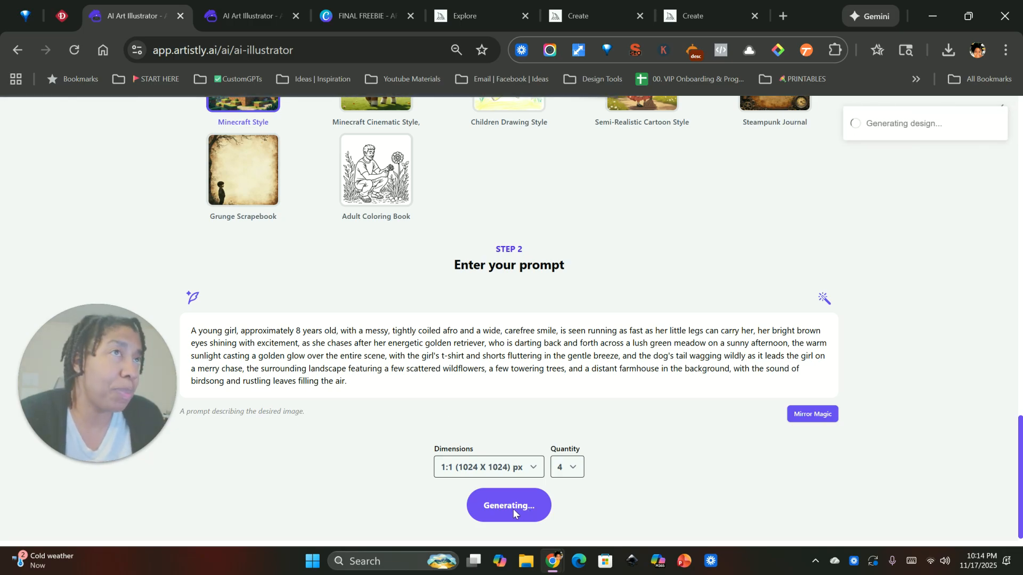
scroll(421, 379, "up", 12)
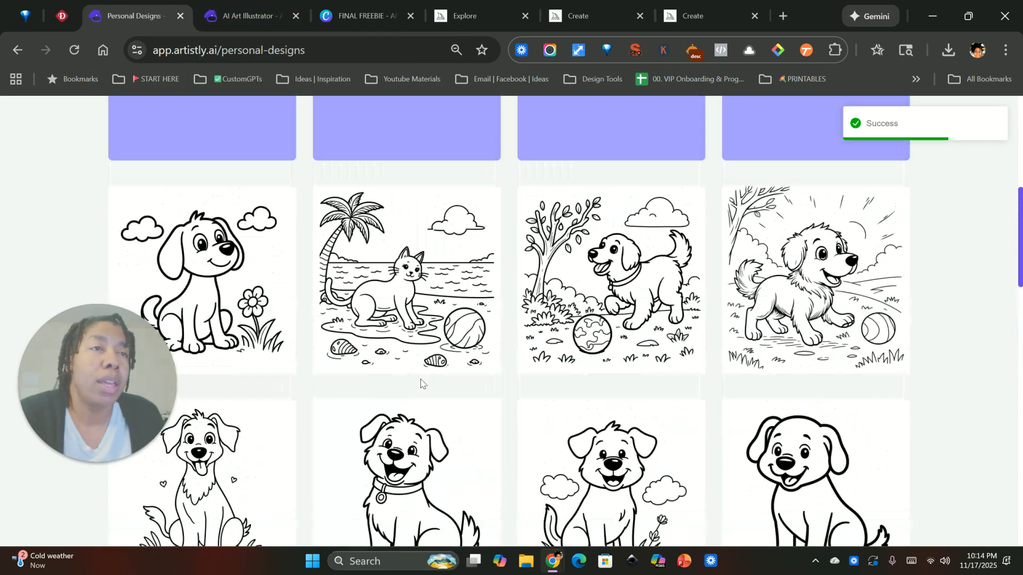
scroll(421, 379, "down", 1)
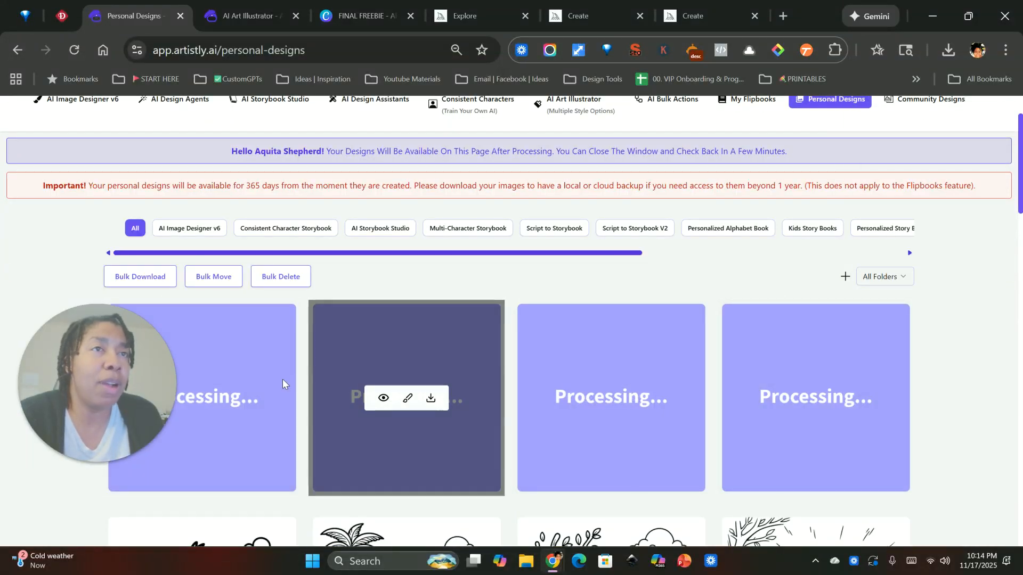
Switch to the second AI Art Illustrator page and choose Doodle Style Illustration as the style.
left_click(229, 16)
scroll(393, 375, "down", 3)
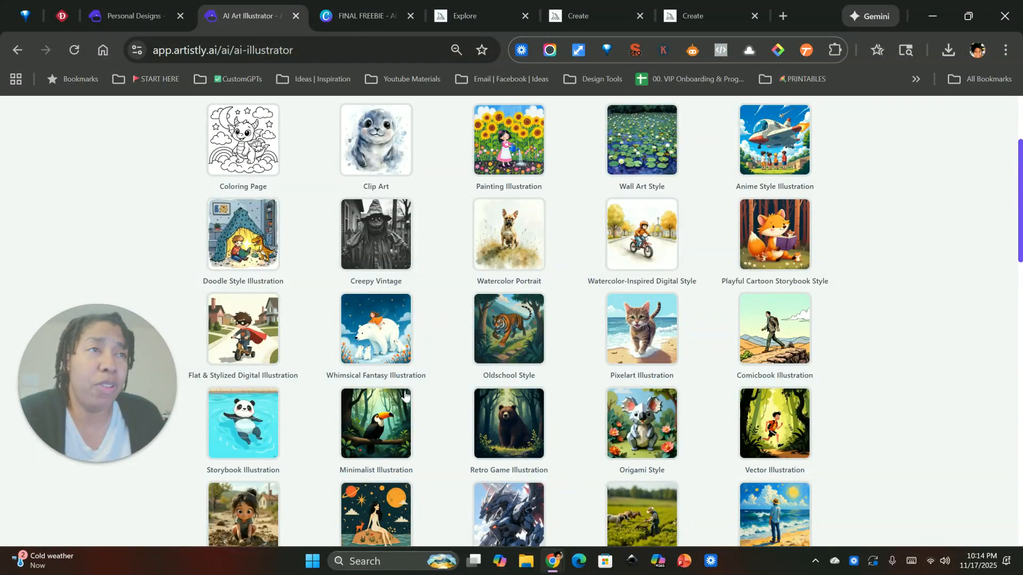
scroll(405, 395, "up", 3)
scroll(438, 406, "down", 1)
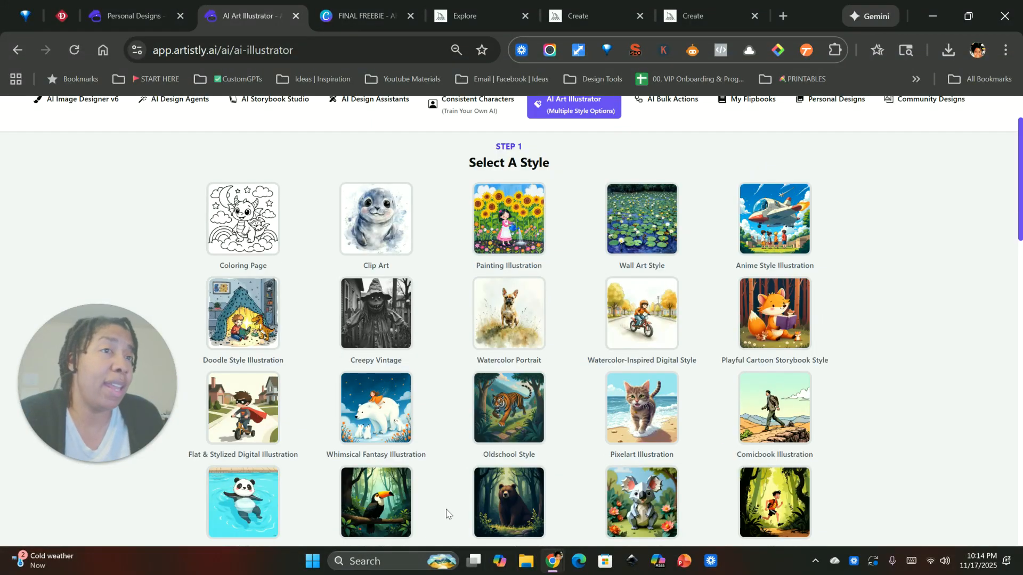
left_click(242, 316)
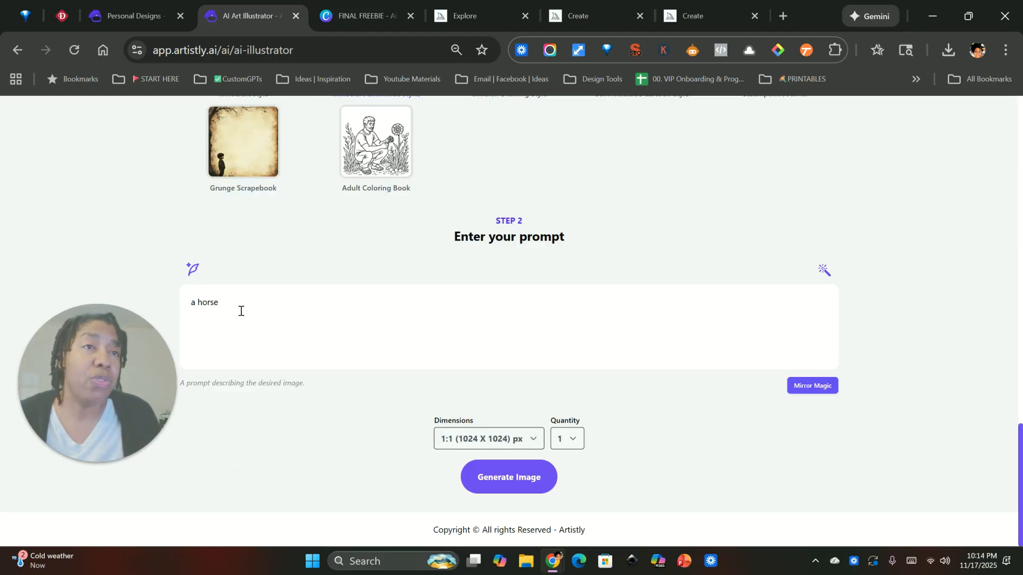
Replace the prompt with "a boy running after his dog" and generate one image.
left_click_drag(237, 304, 176, 300)
type("a boy running after his dog")
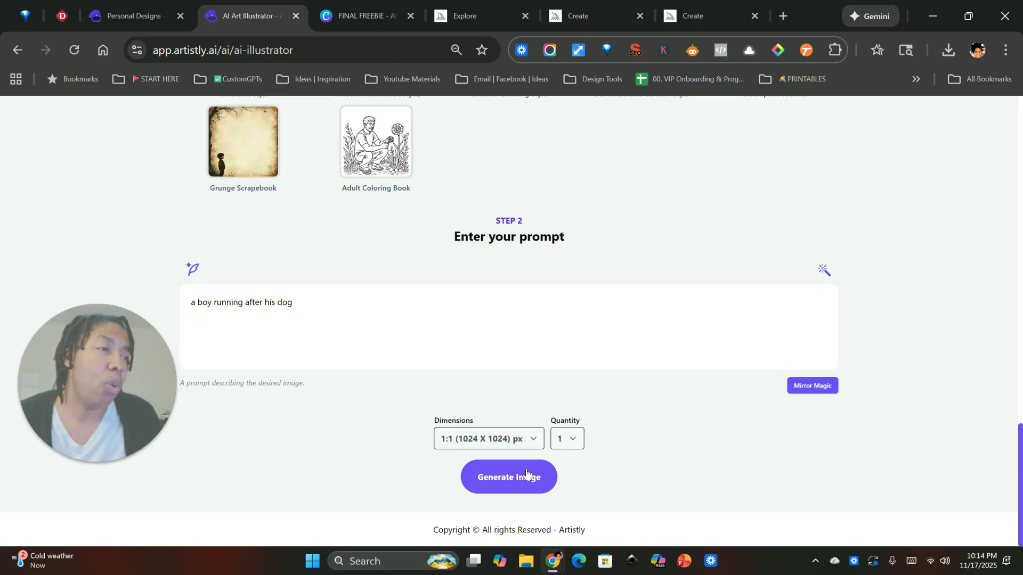
left_click(526, 474)
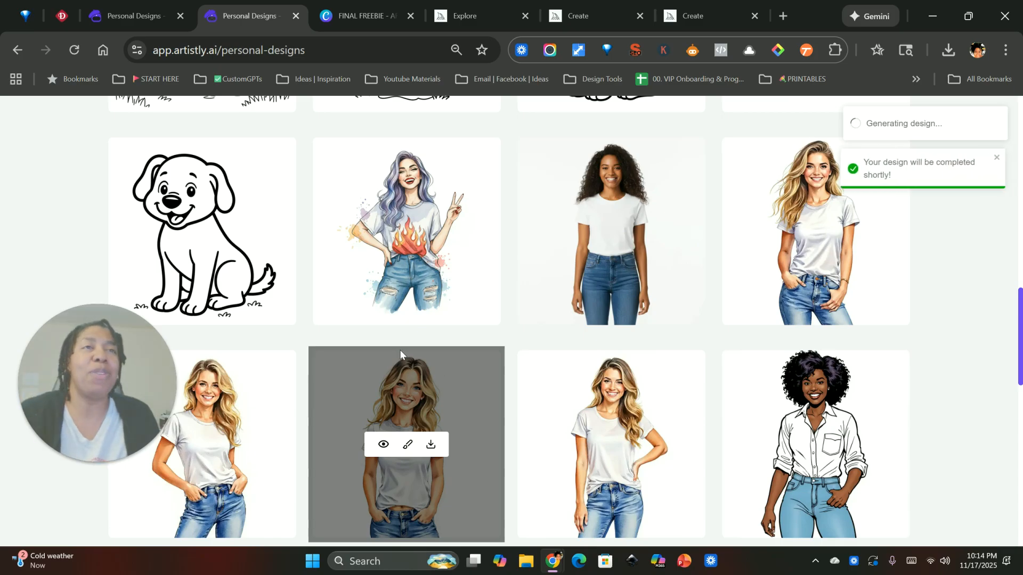
View the Minecraft-style designs of the girl in the teal shirt and the girl in white running on grass.
scroll(400, 349, "up", 15)
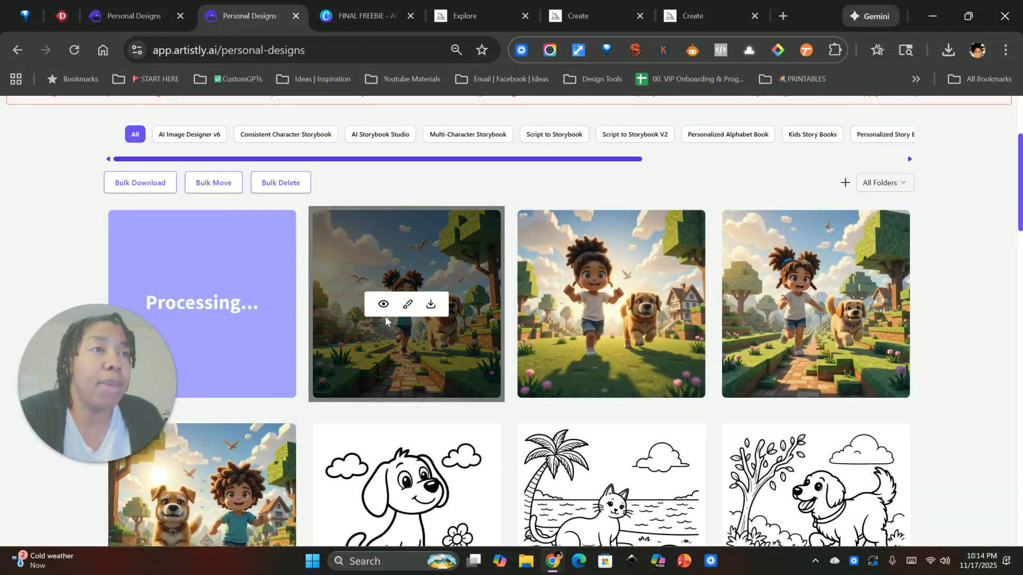
left_click(383, 304)
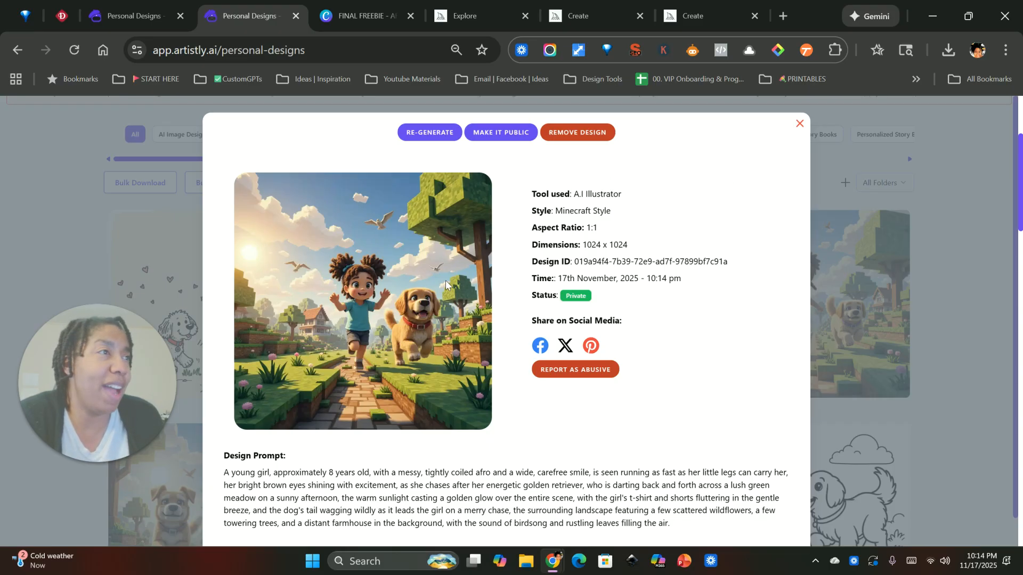
left_click(799, 123)
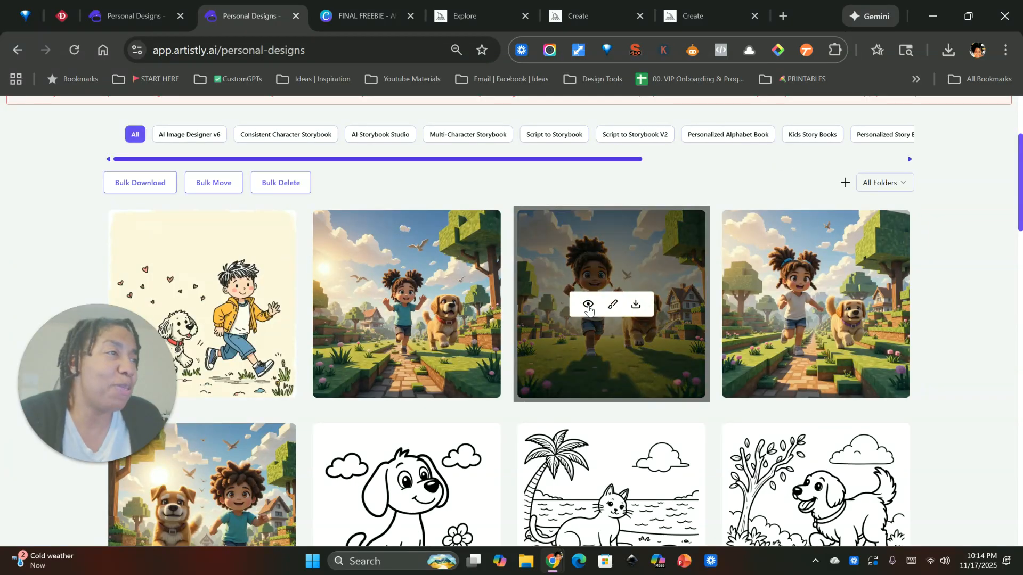
left_click(588, 306)
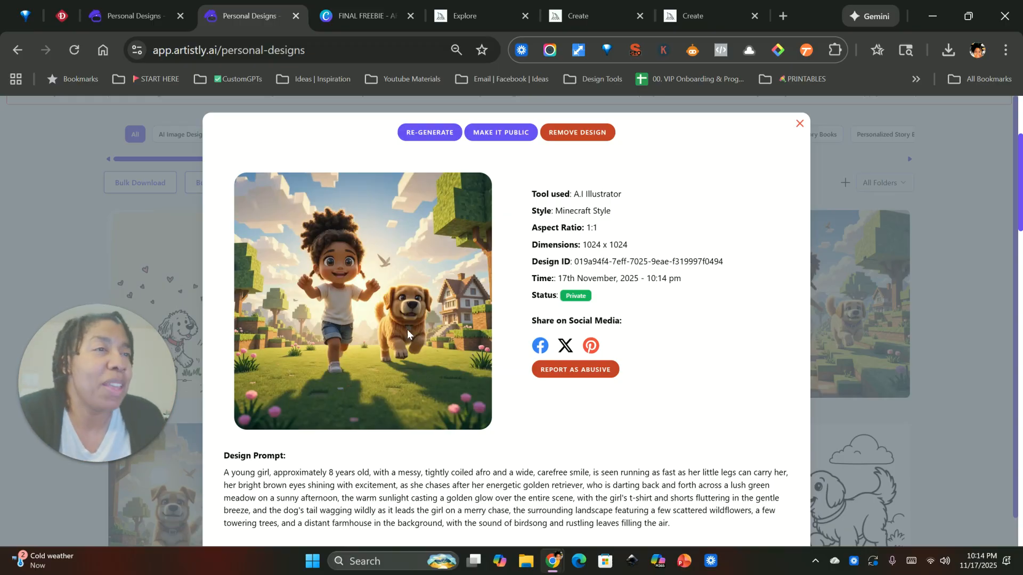
left_click(797, 121)
Compare the three Minecraft-style designs of the girl and her dog by previewing each one in turn.
mouse_move(792, 303)
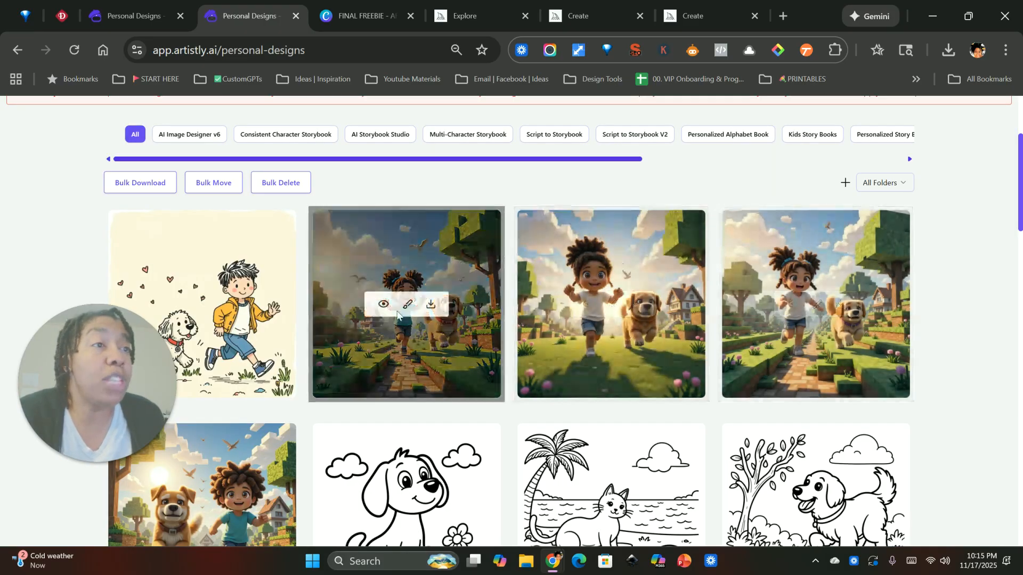
left_click(390, 304)
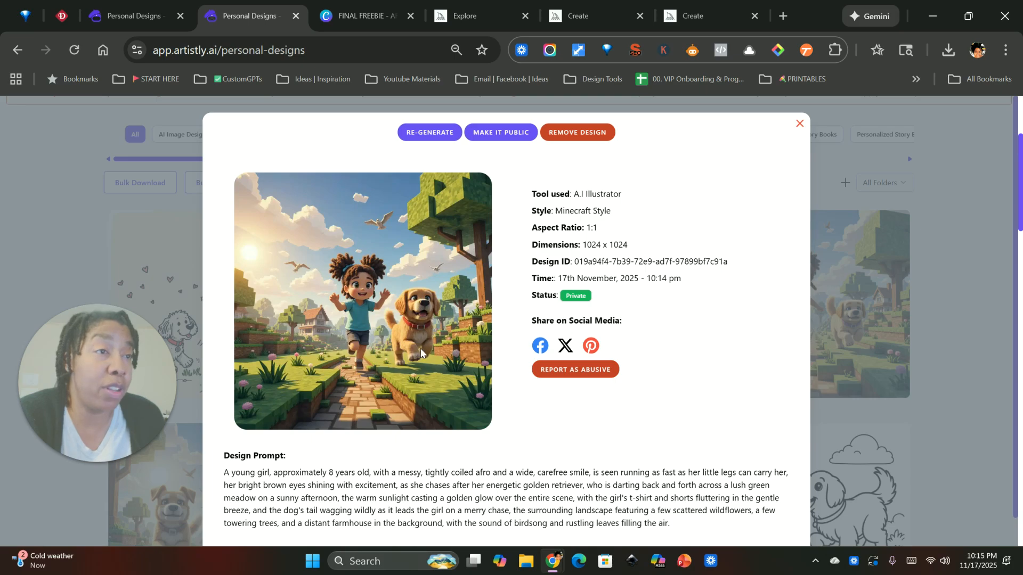
left_click(800, 124)
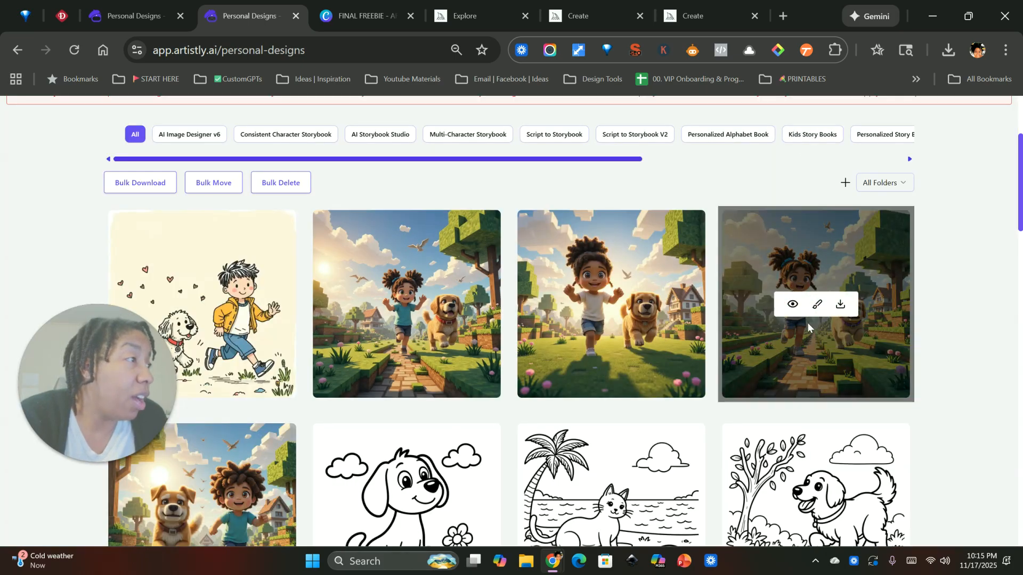
left_click(791, 302)
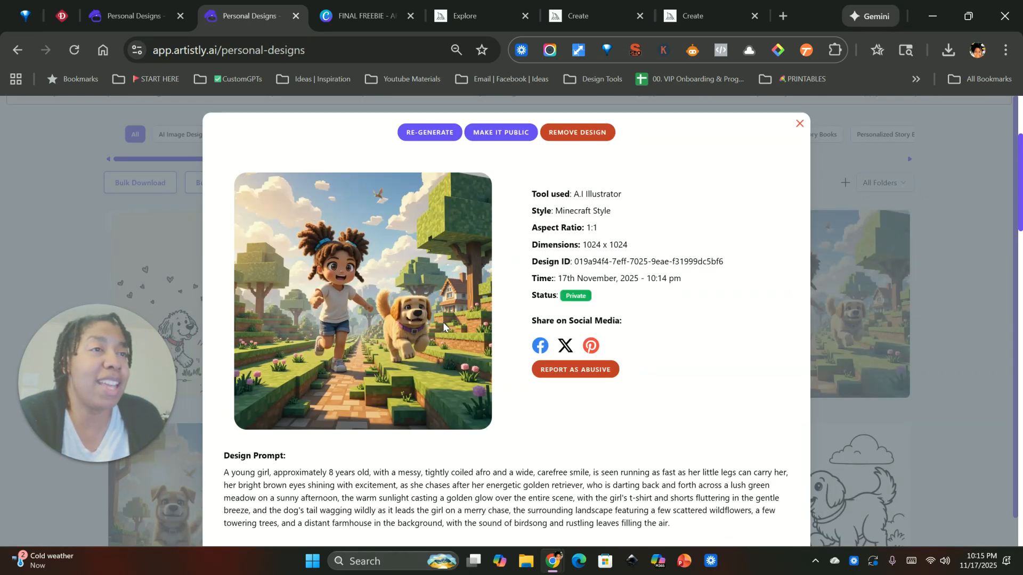
left_click(800, 124)
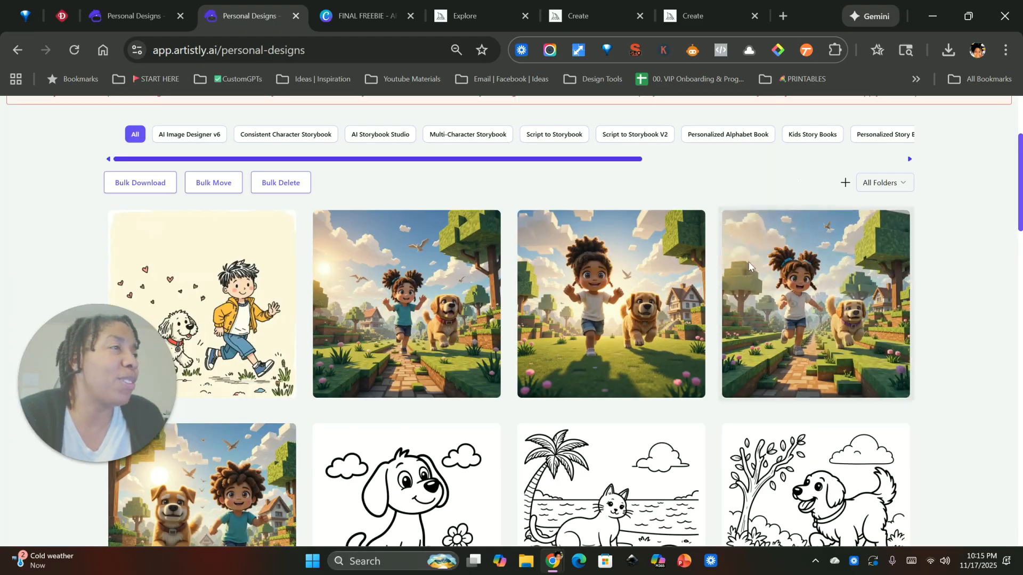
mouse_move(584, 303)
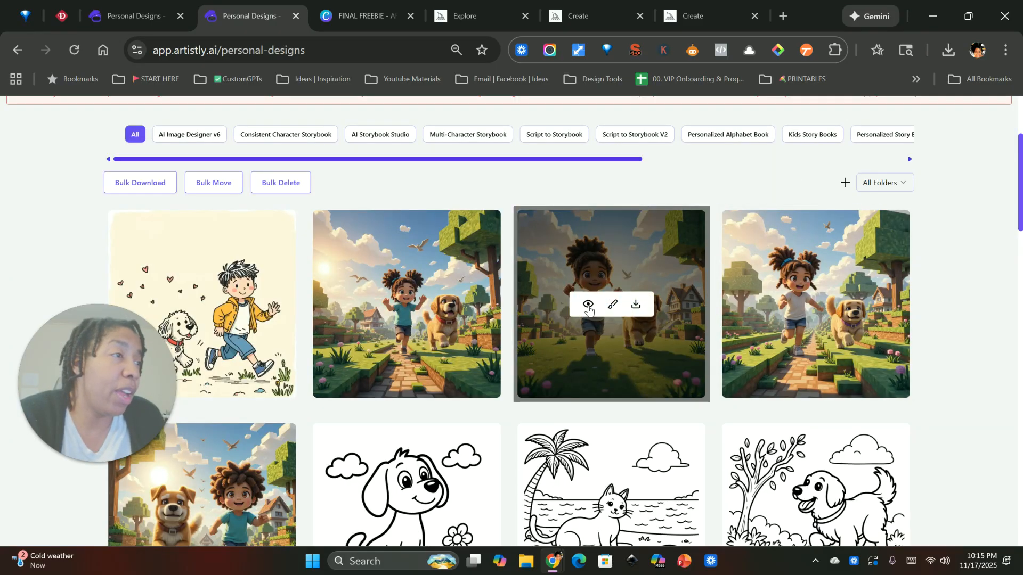
left_click(585, 305)
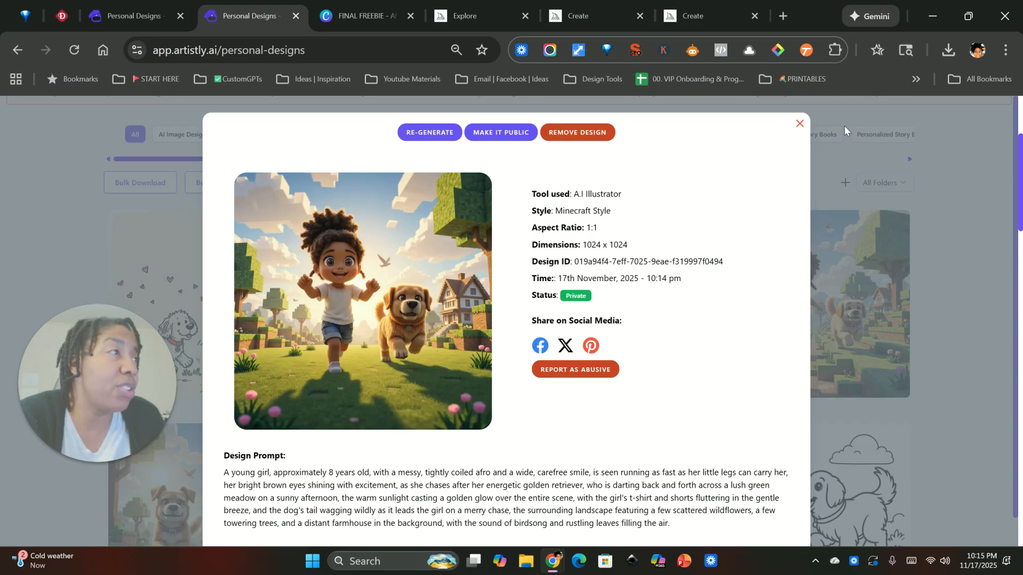
left_click(799, 123)
Examine the remaining Minecraft-style design, with the dog running beside the curly-haired child, and its design details.
scroll(213, 458, "down", 3)
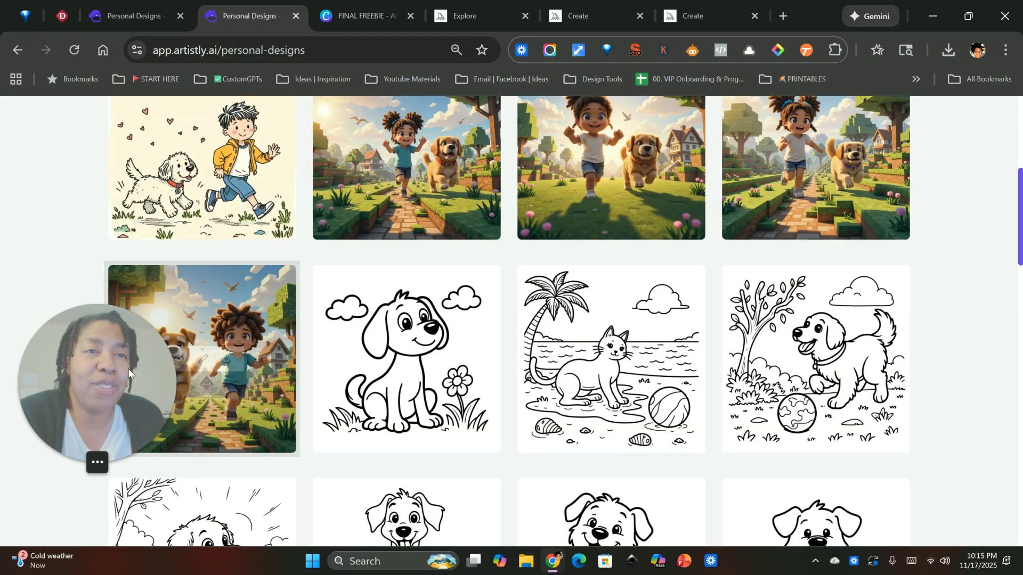
left_click_drag(98, 386, 98, 447)
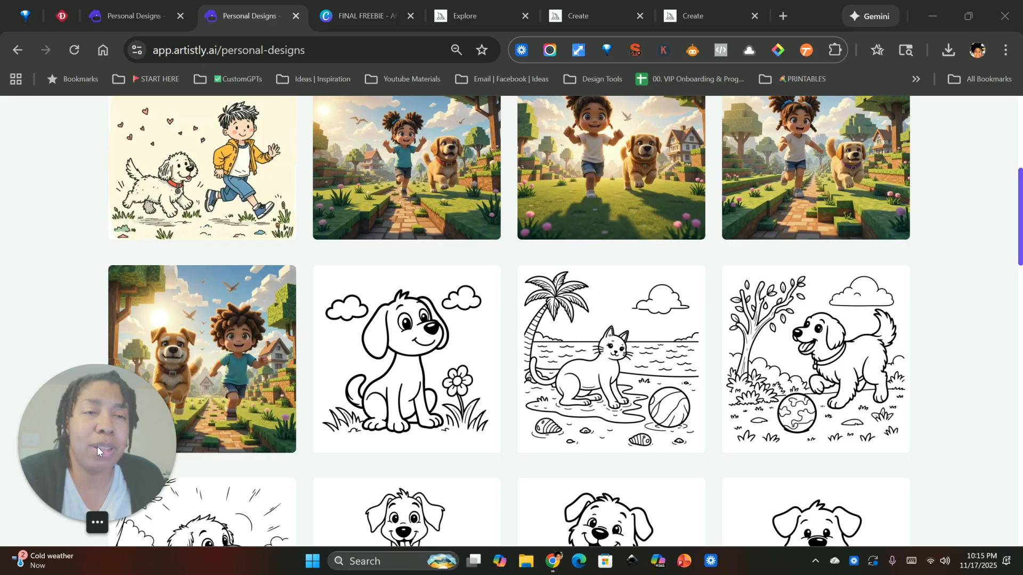
left_click(179, 358)
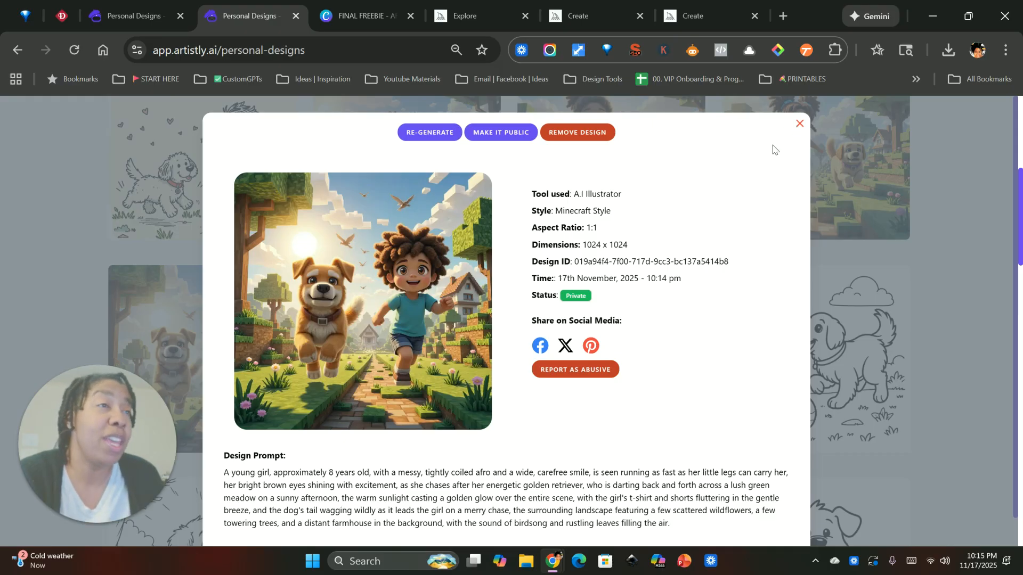
scroll(457, 418, "down", 1)
scroll(459, 421, "up", 1)
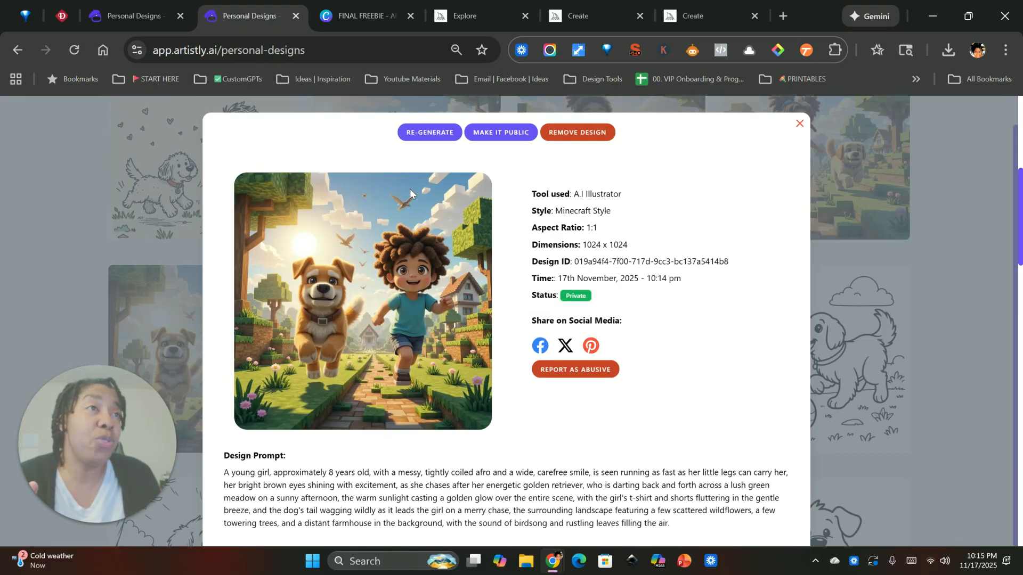
Re-generate from this design and replace the messy, tightly coiled afro in its prompt with "curly red hair".
left_click(442, 139)
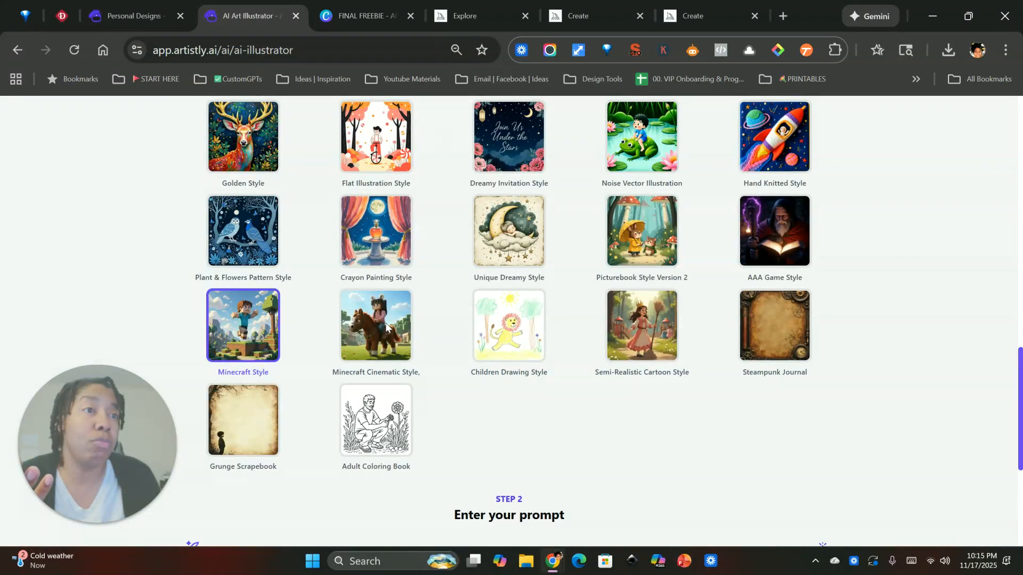
scroll(427, 380, "down", 5)
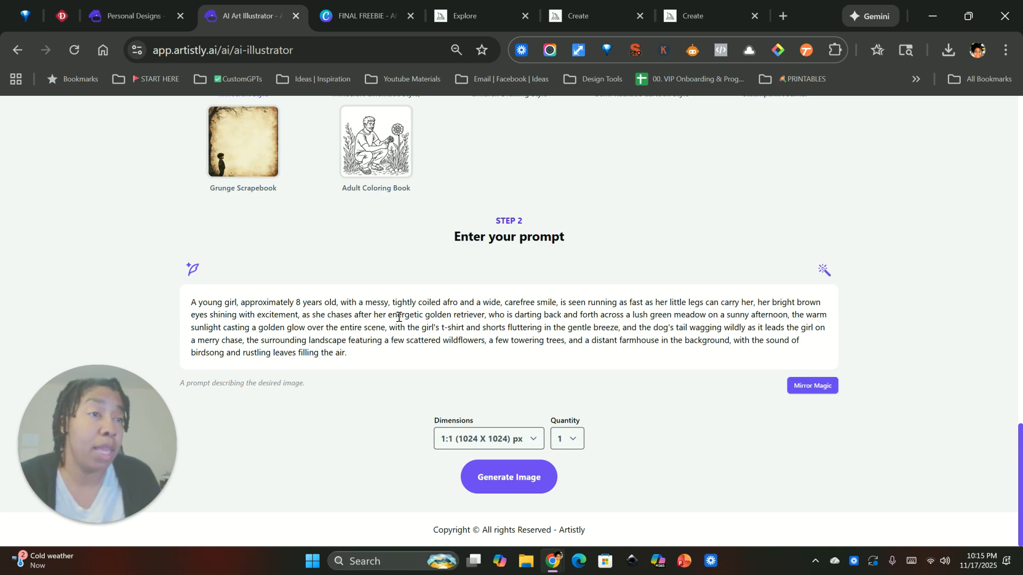
left_click_drag(393, 303, 460, 303)
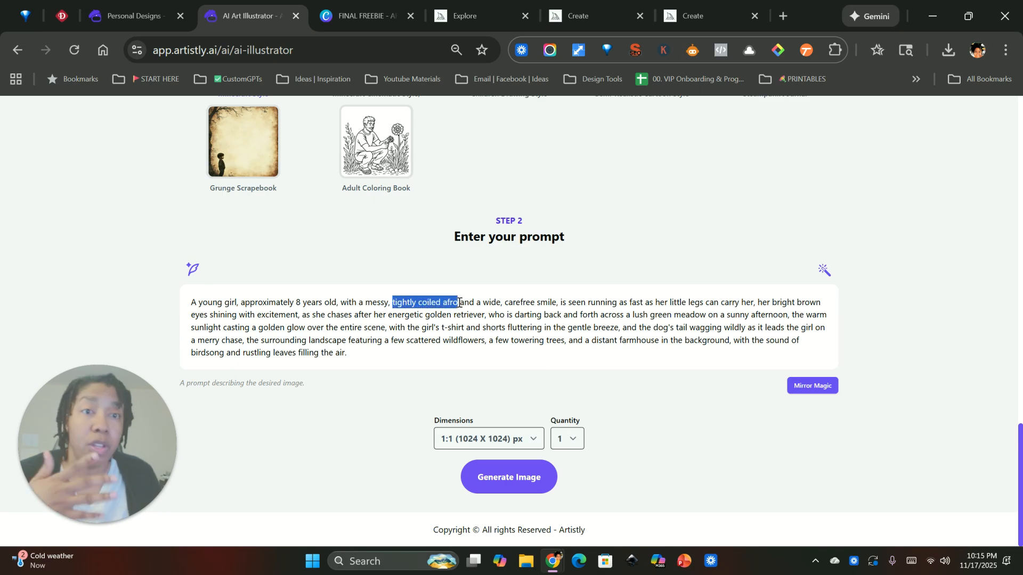
key("BackSpace")
key("BackSpace")
key("BackSpace")
key("BackSpace")
key("BackSpace")
key("BackSpace")
key("BackSpace")
key("BackSpace")
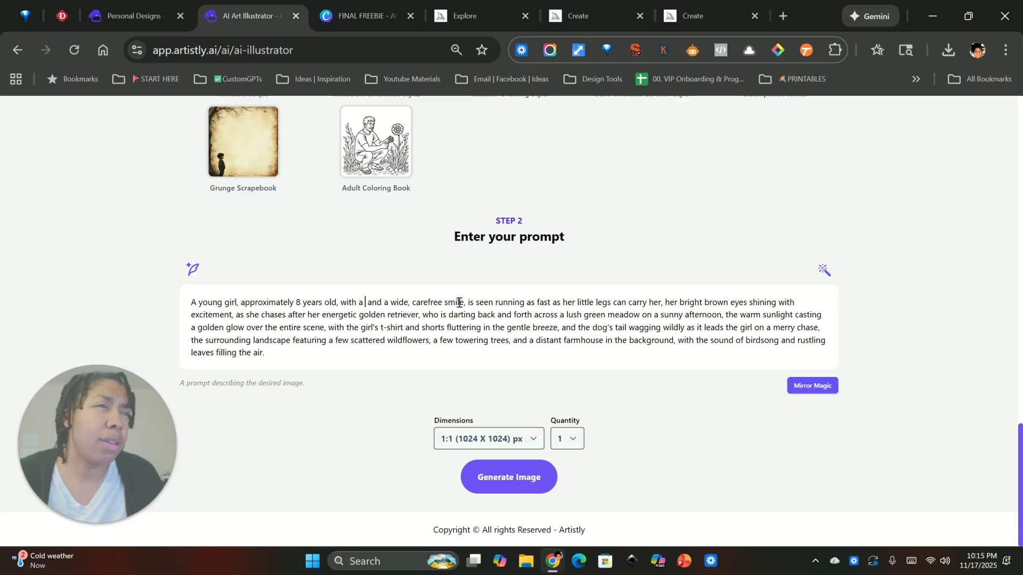
key("BackSpace")
key("BackSpace")
type("curly red hair")
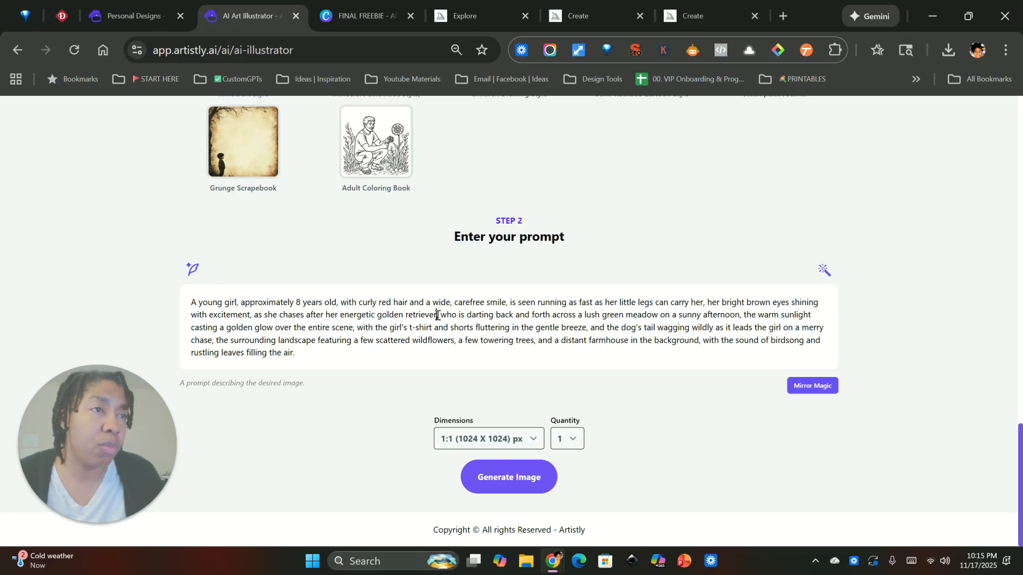
Replace the golden retriever in the prompt with "dalmation dog" and generate one image.
left_click_drag(438, 316, 378, 315)
type("dalmation")
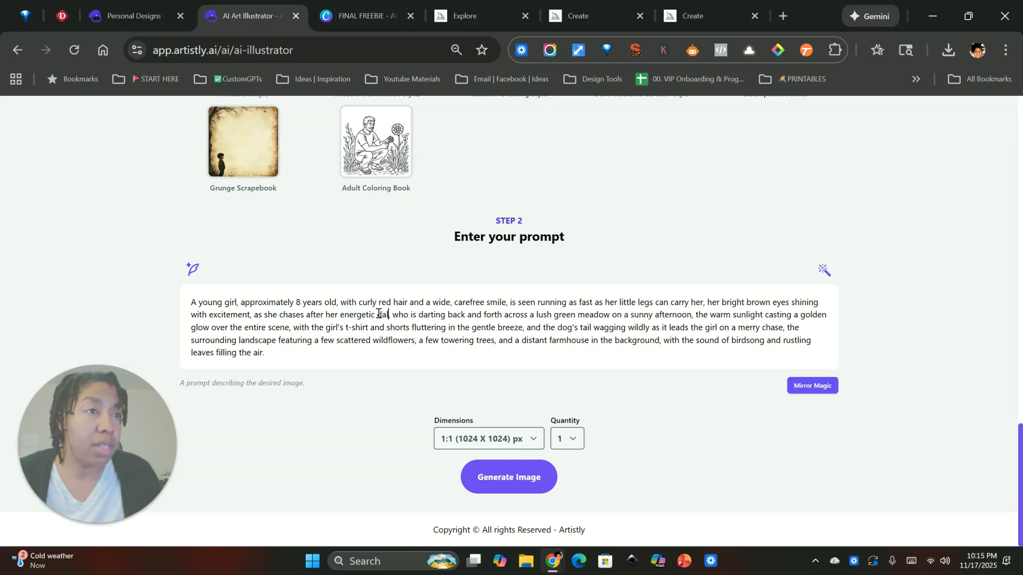
type(" dog,")
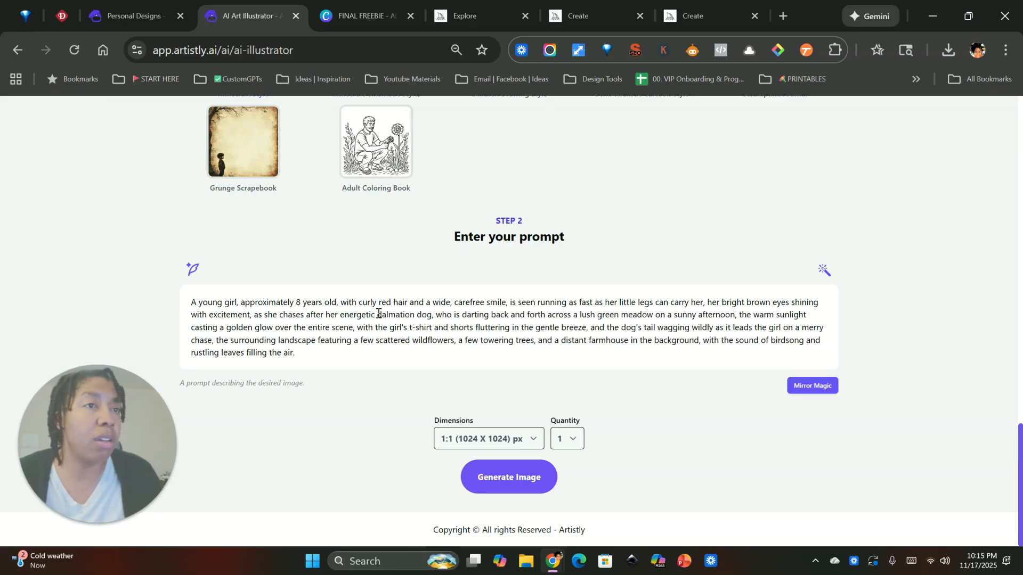
left_click(515, 484)
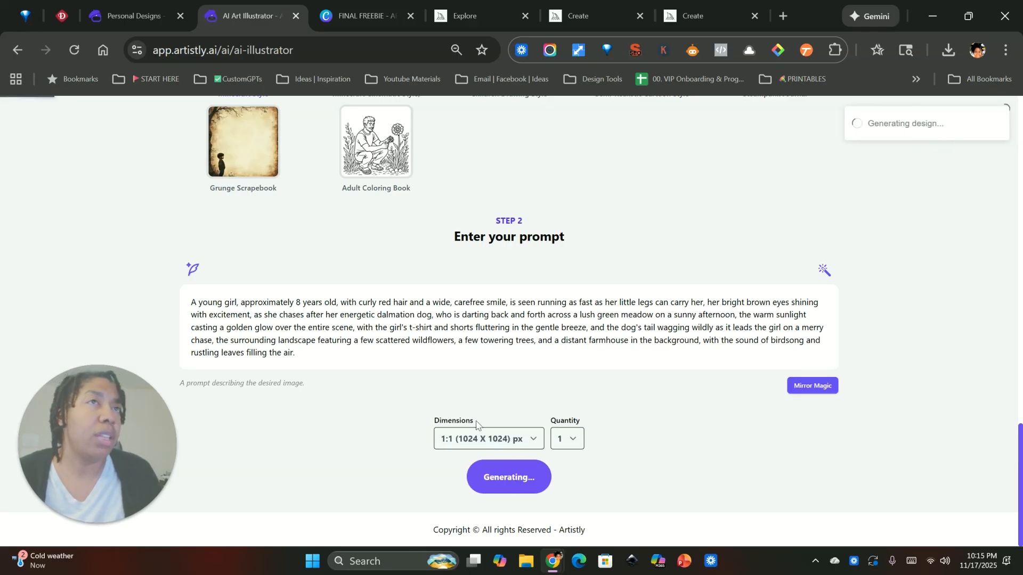
Return to the first Personal Designs page and reload it to check on the new design.
left_click(110, 6)
scroll(403, 354, "down", 3)
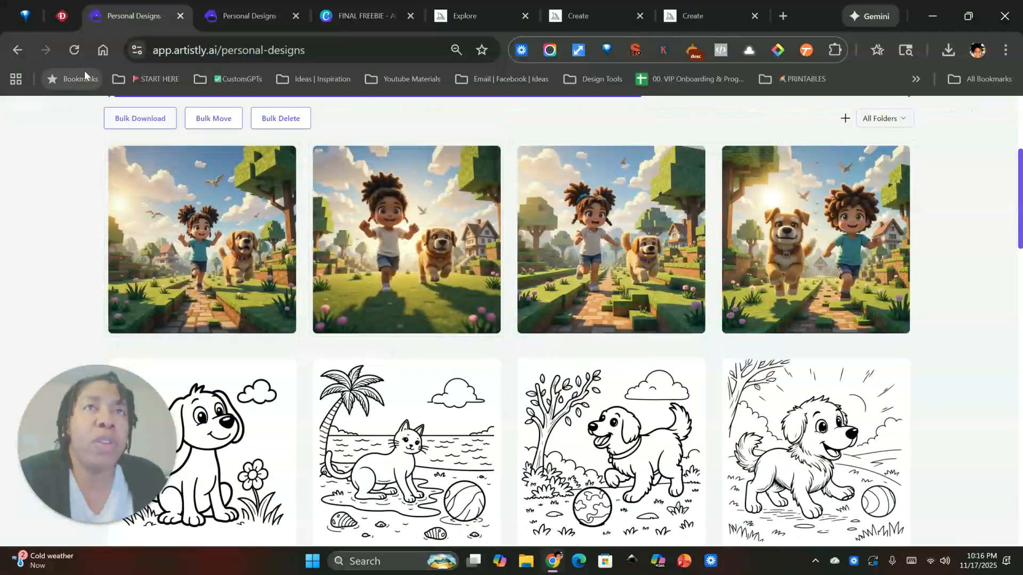
left_click(75, 49)
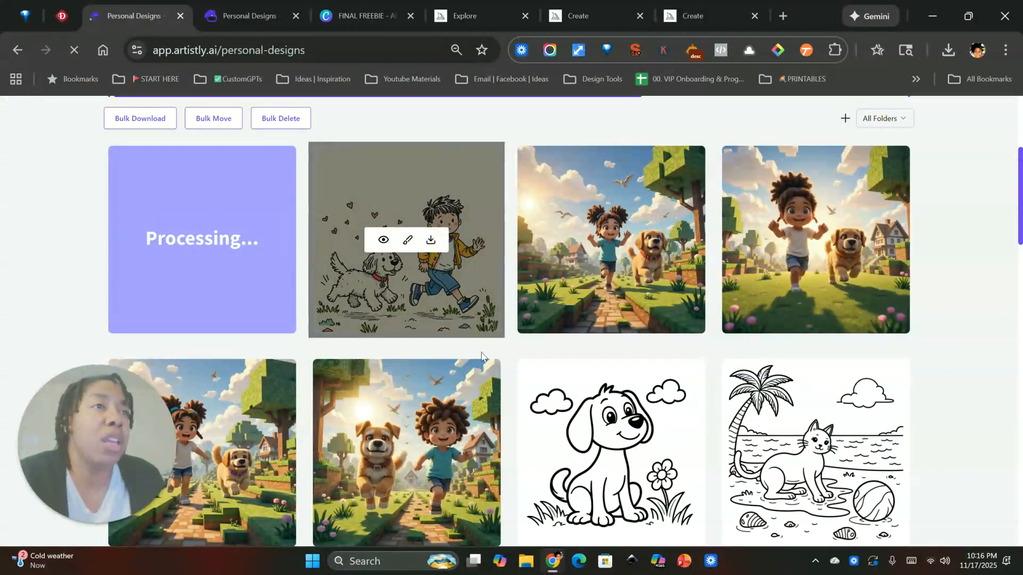
Re-generate from the doodle-style boy-and-dog design and change its style to Unique Dreamy Style.
left_click(384, 240)
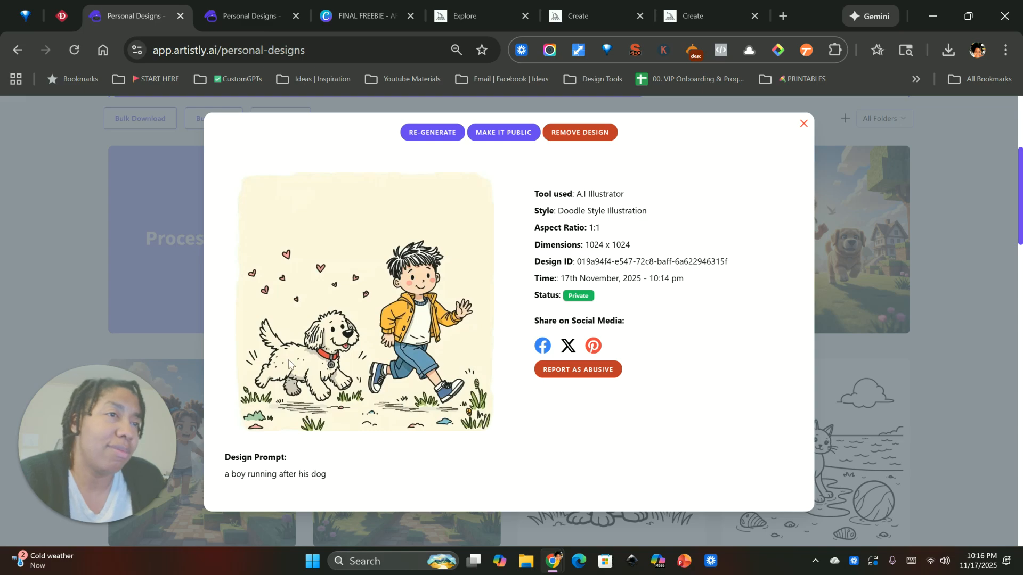
left_click(433, 136)
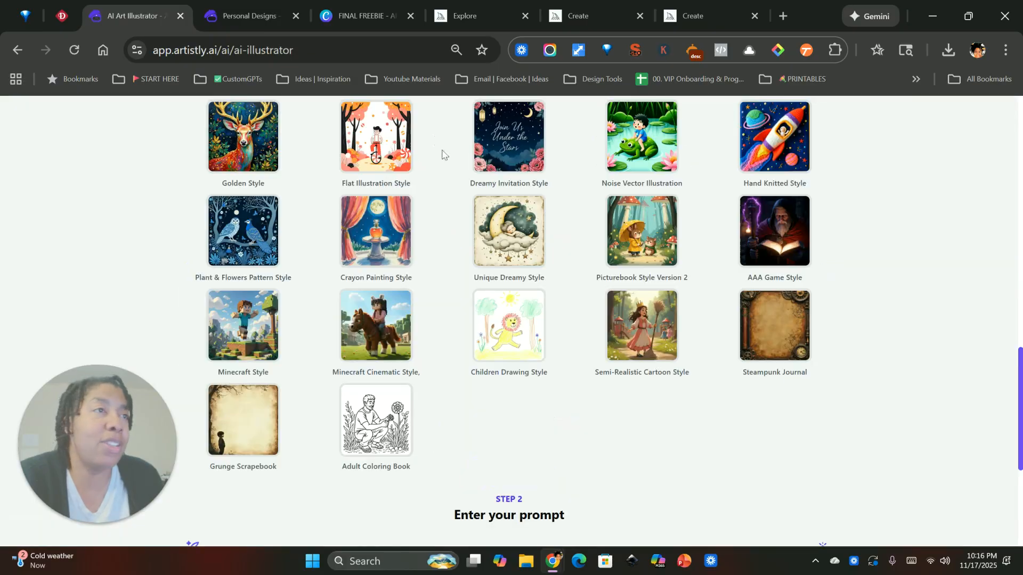
scroll(437, 367, "down", 5)
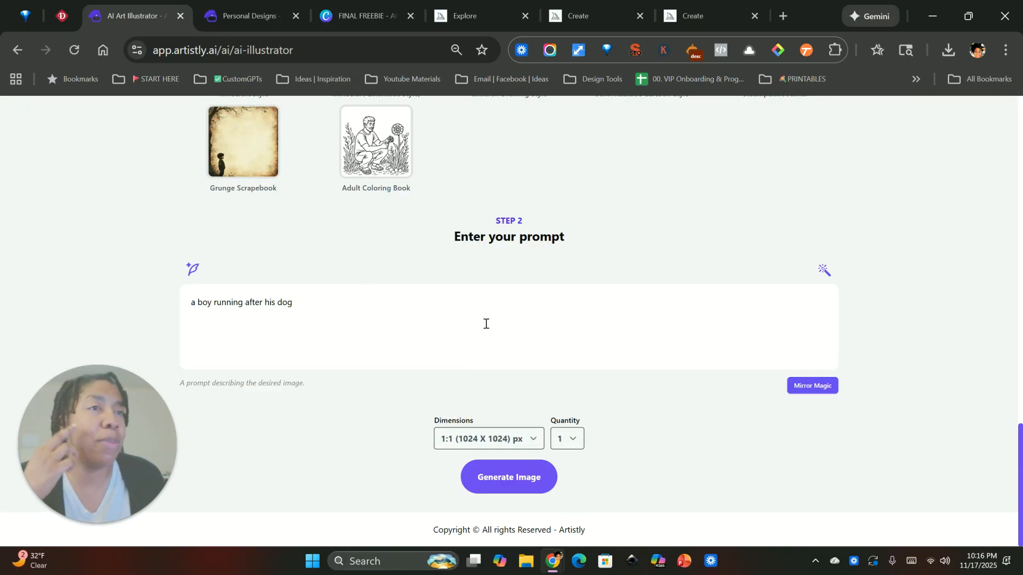
scroll(411, 333, "up", 7)
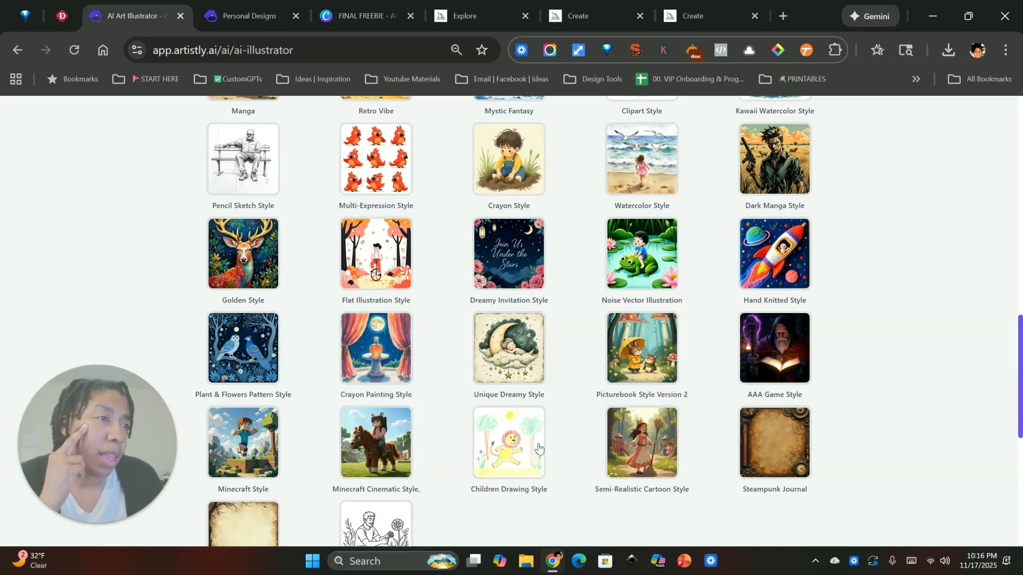
scroll(509, 346, "down", 7)
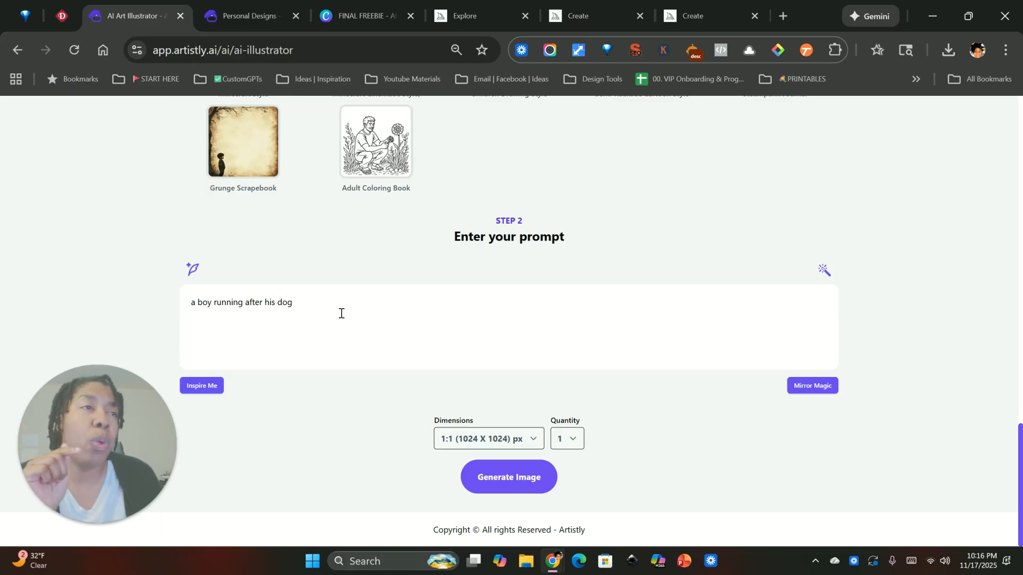
scroll(445, 343, "up", 4)
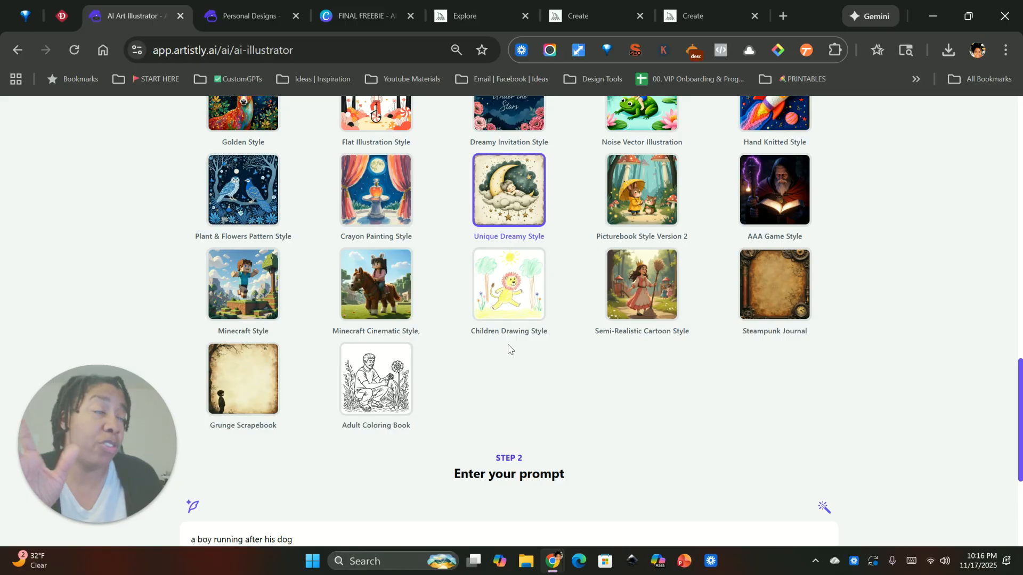
scroll(509, 349, "up", 2)
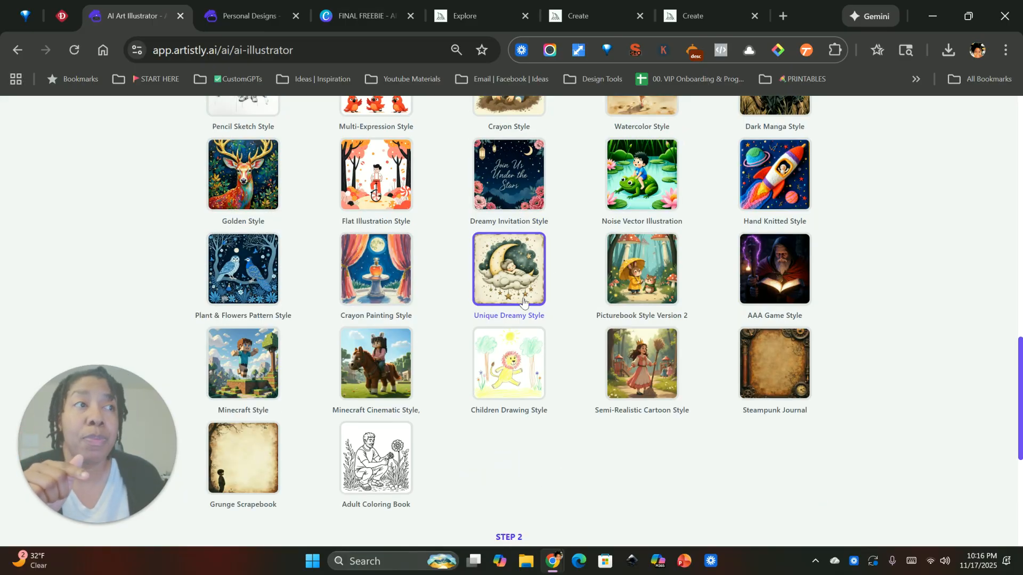
Generate one 1:1 image in Unique Dreamy Style with the prompt "a boy running after his dog".
scroll(520, 303, "down", 3)
scroll(420, 314, "up", 3)
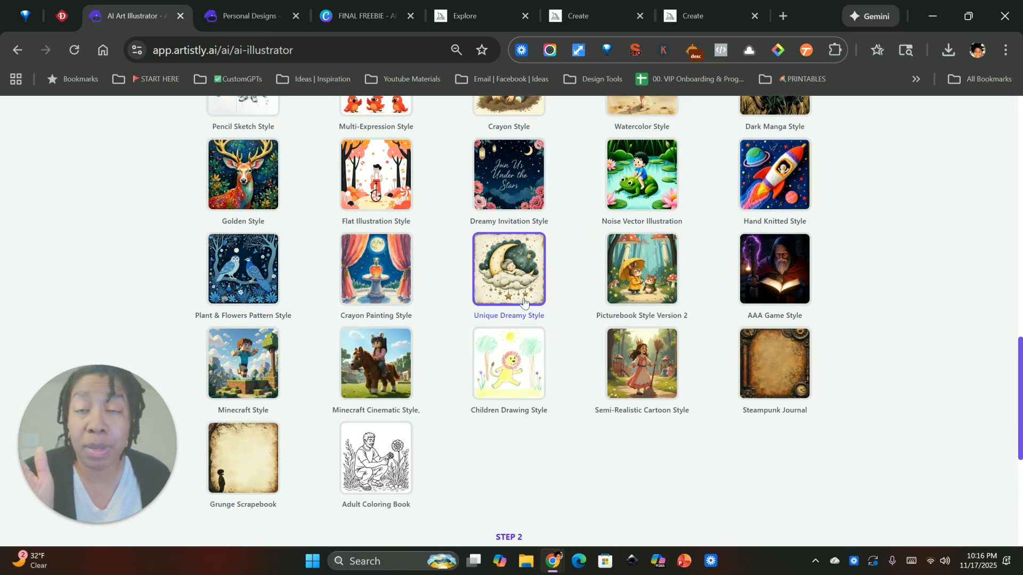
scroll(506, 300, "down", 5)
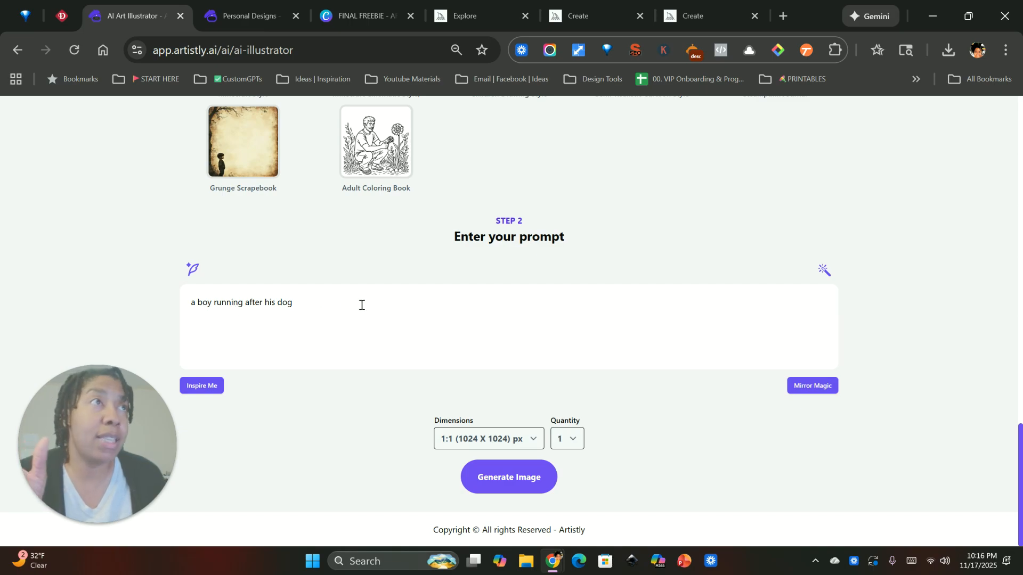
scroll(445, 307, "up", 5)
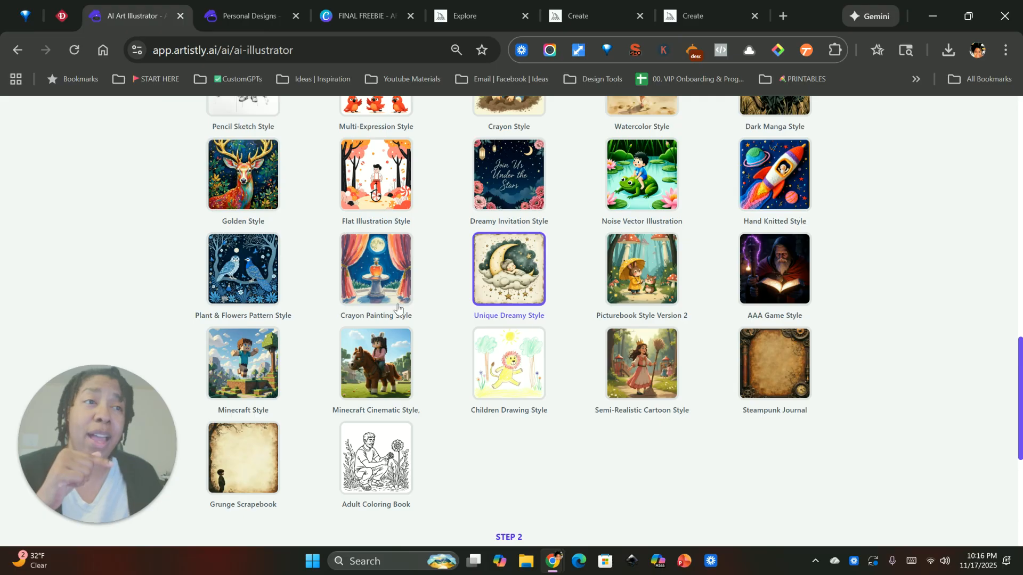
scroll(280, 340, "down", 4)
scroll(453, 437, "down", 2)
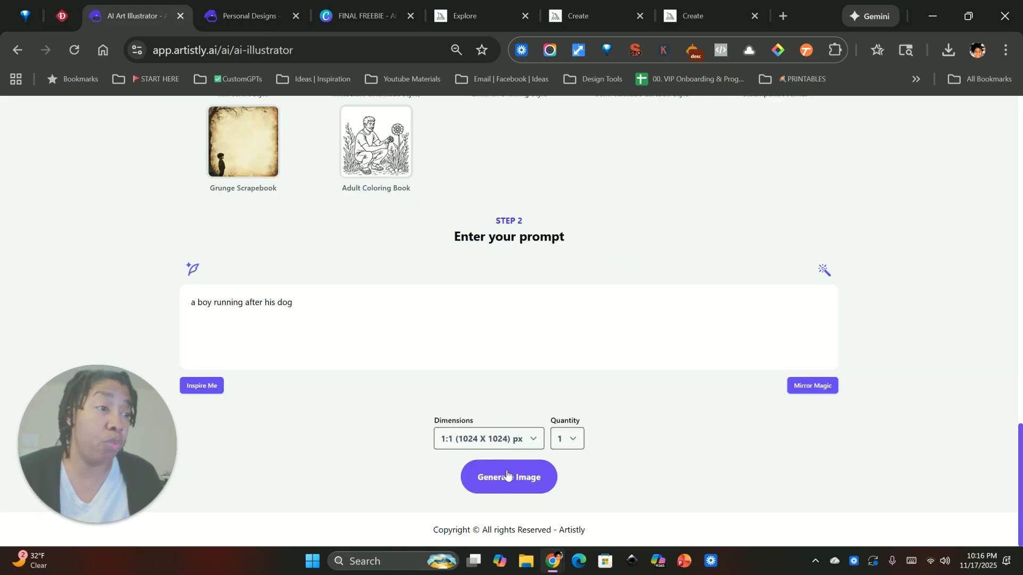
left_click(510, 482)
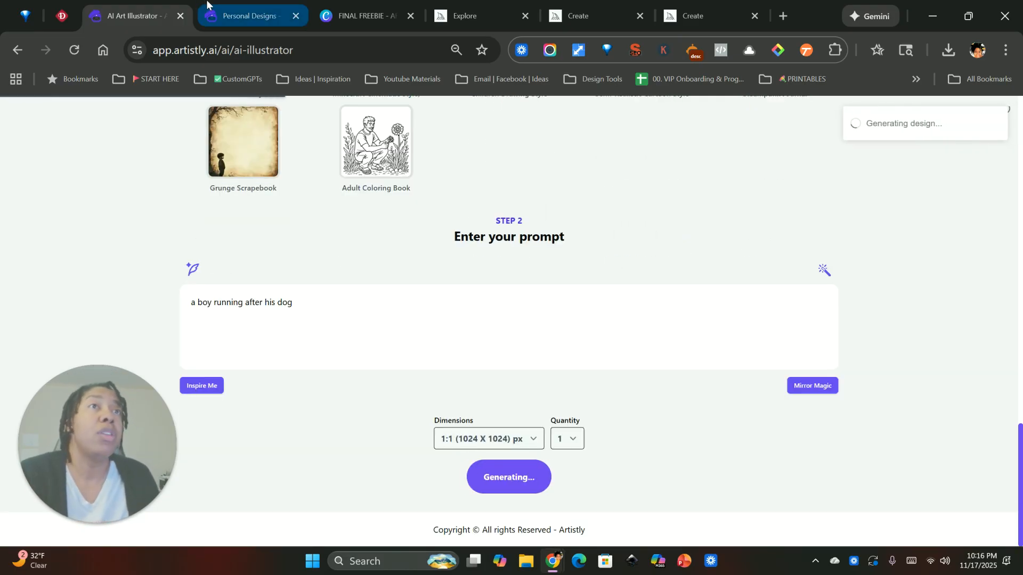
Examine the new red-haired girl with dalmatian design and the Unique Dreamy Style boy-and-dog design, closing each one's details.
scroll(389, 279, "up", 12)
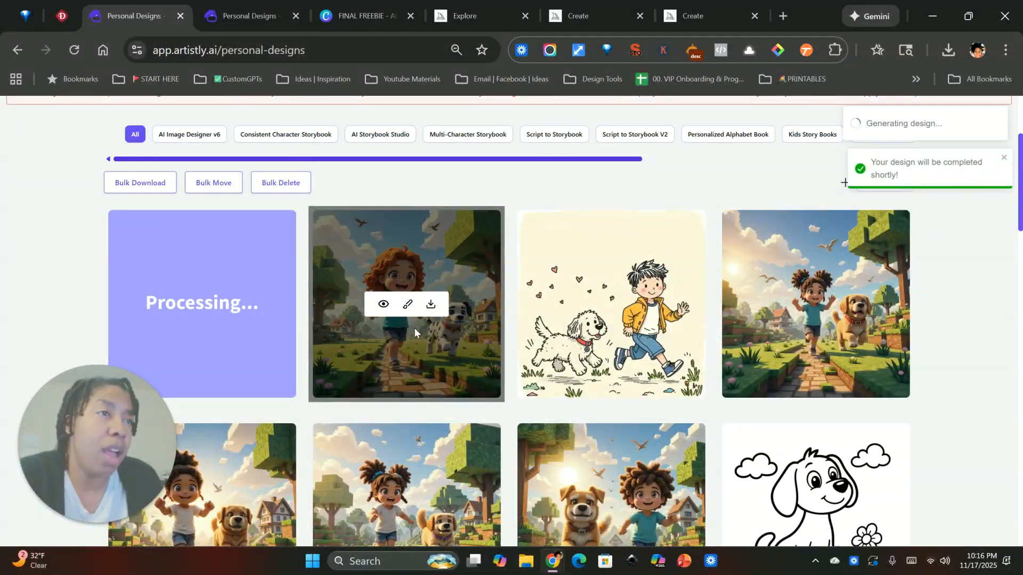
left_click(384, 304)
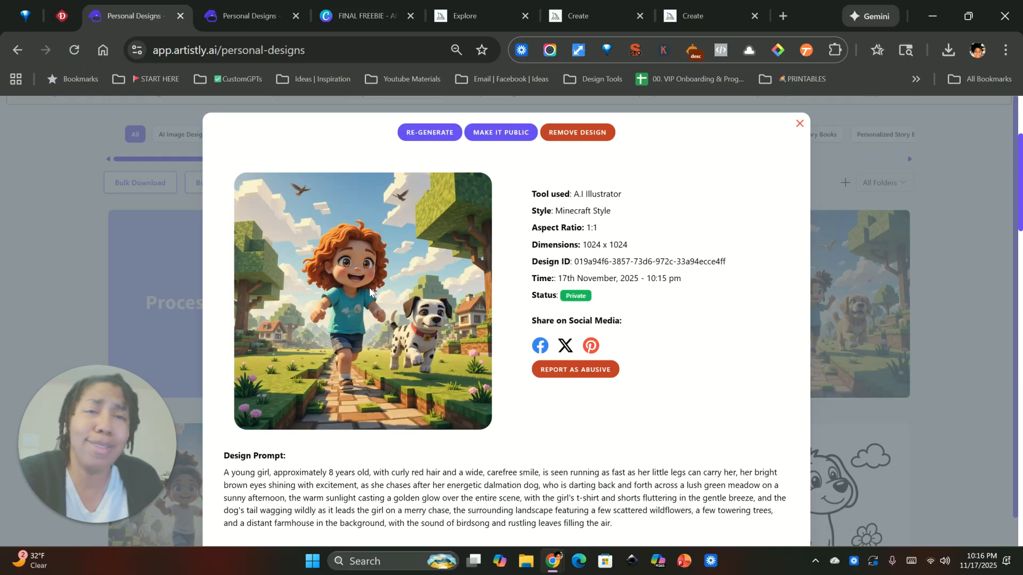
left_click(800, 125)
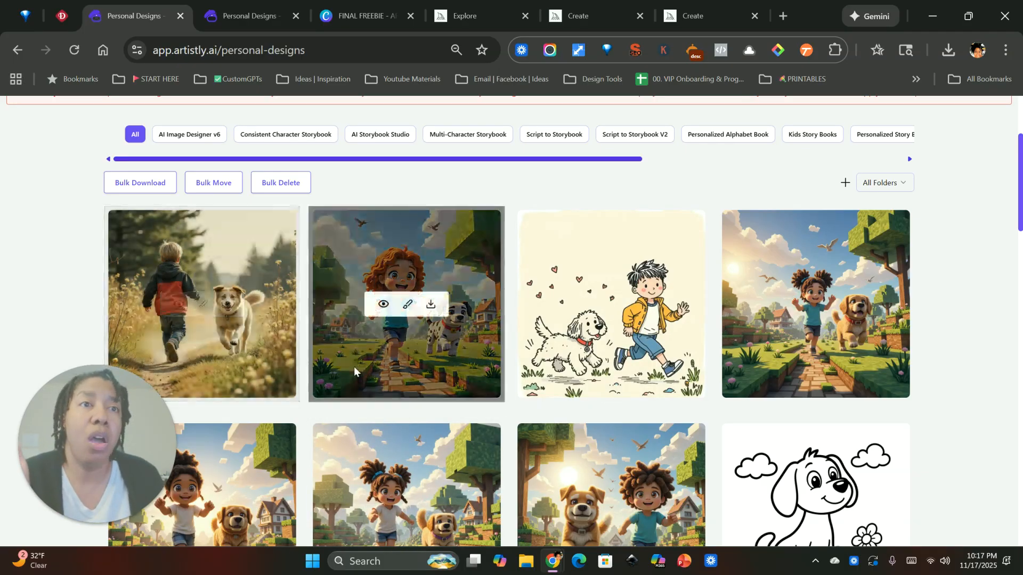
left_click(178, 304)
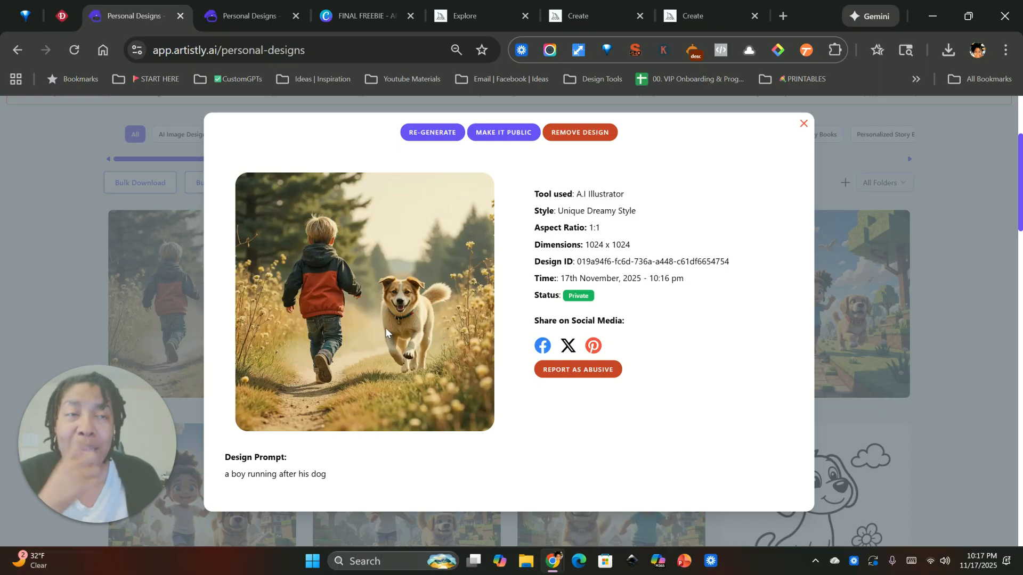
left_click(802, 124)
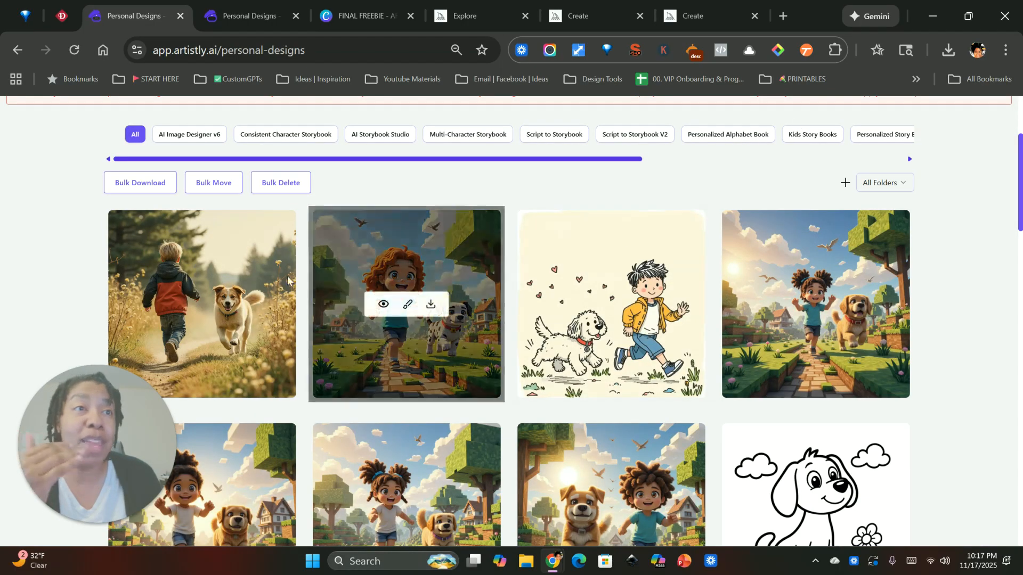
Re-generate from the Unique Dreamy Style boy-and-dog design in the Adult Coloring Book style, generating one image with the same prompt.
left_click(178, 306)
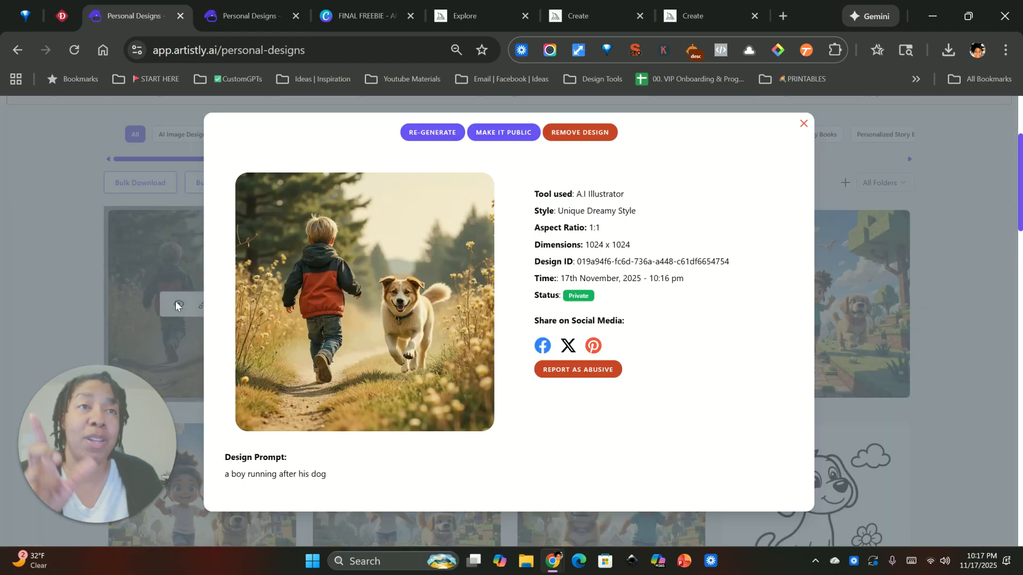
left_click(442, 134)
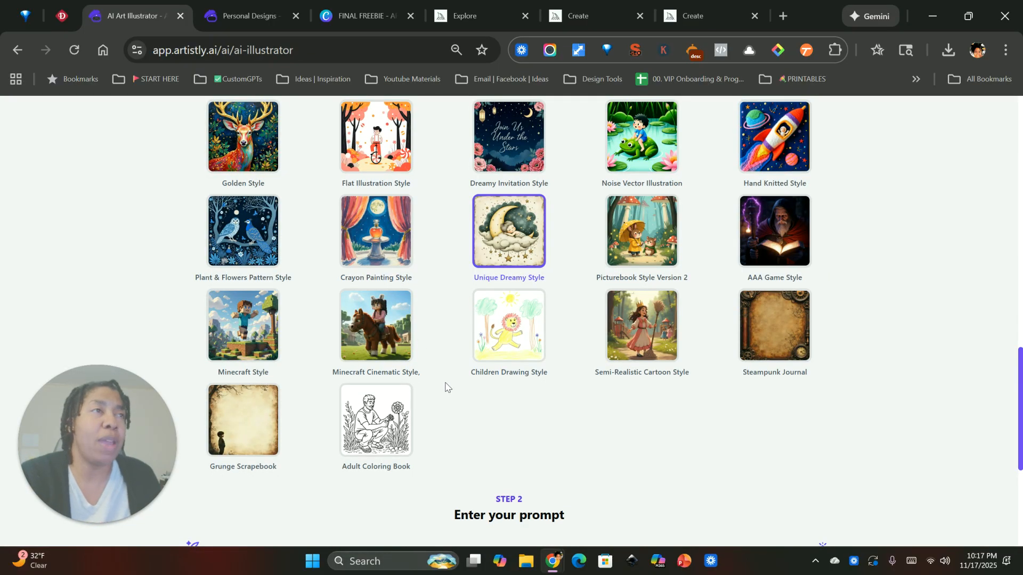
scroll(445, 381, "down", 5)
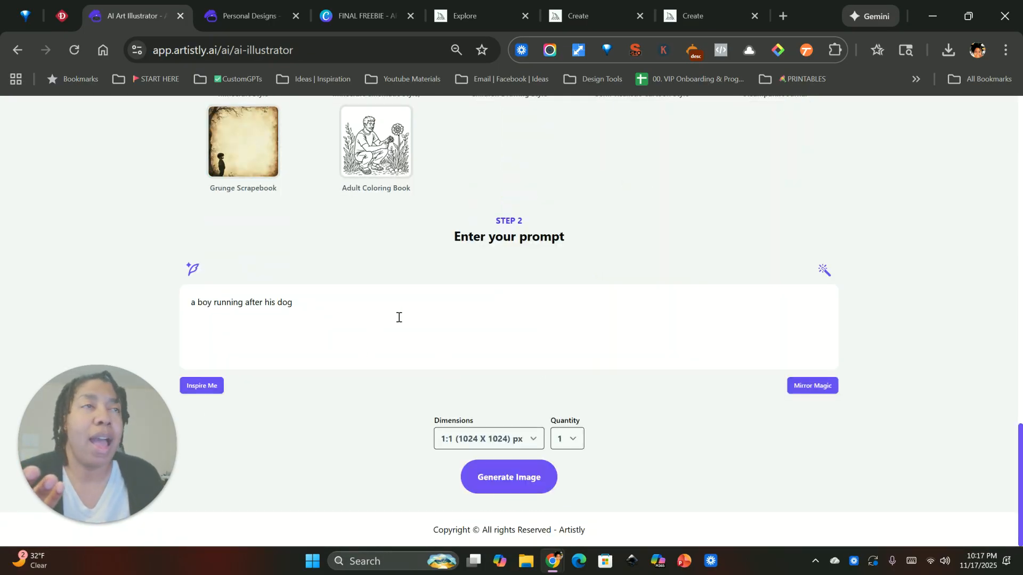
scroll(399, 317, "up", 15)
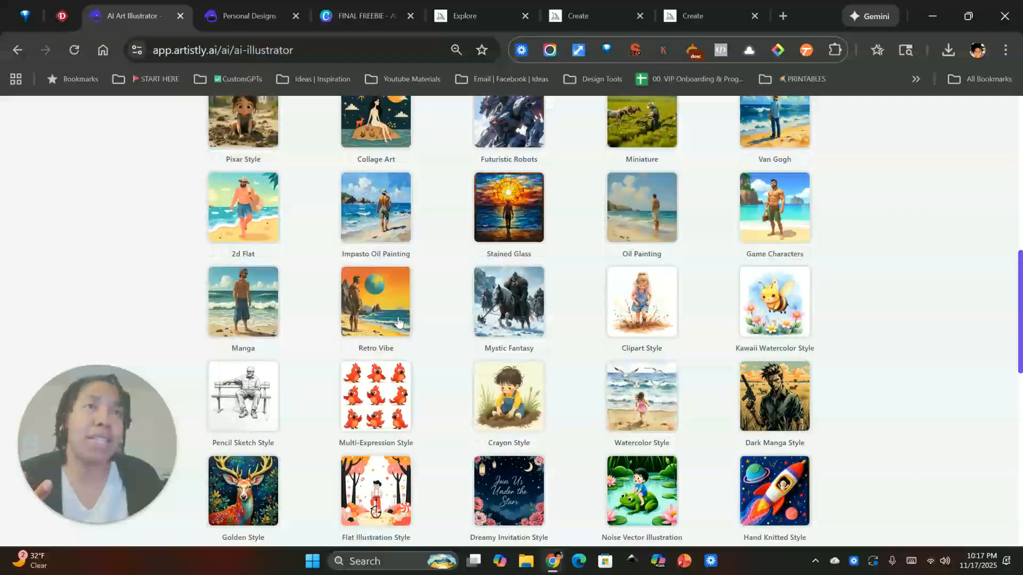
scroll(398, 317, "up", 4)
scroll(395, 320, "down", 18)
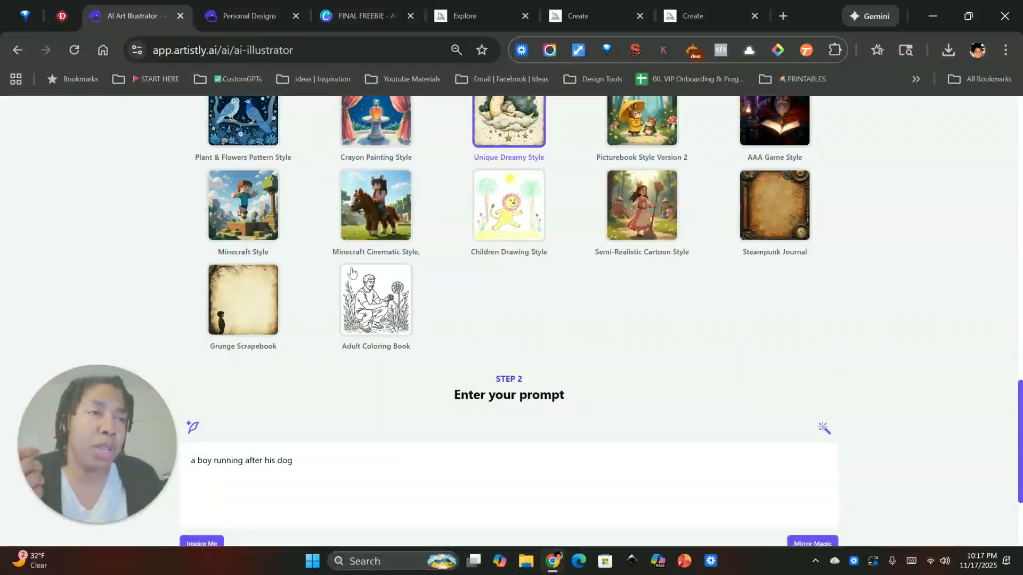
left_click(364, 286)
scroll(366, 285, "down", 3)
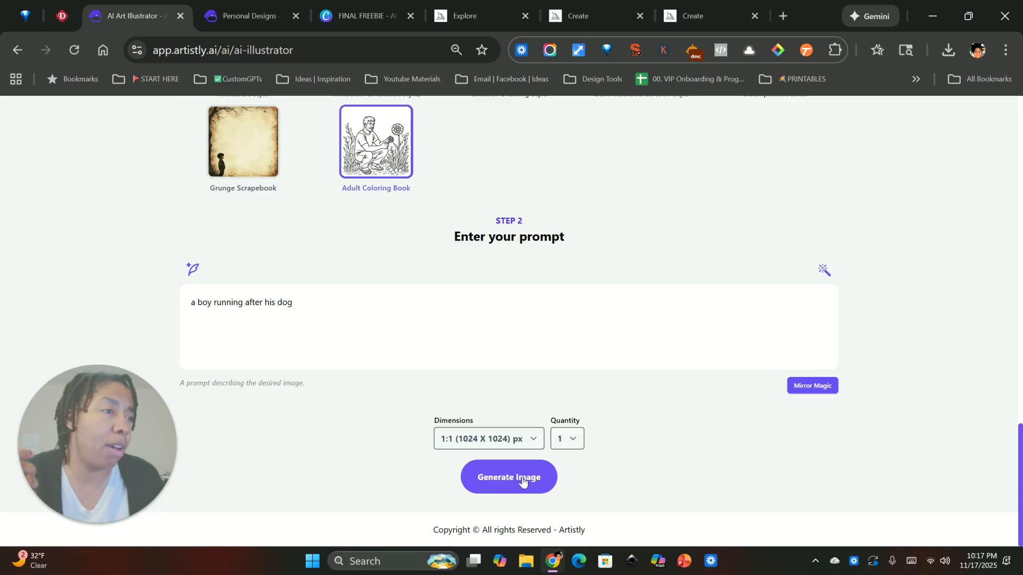
left_click(522, 479)
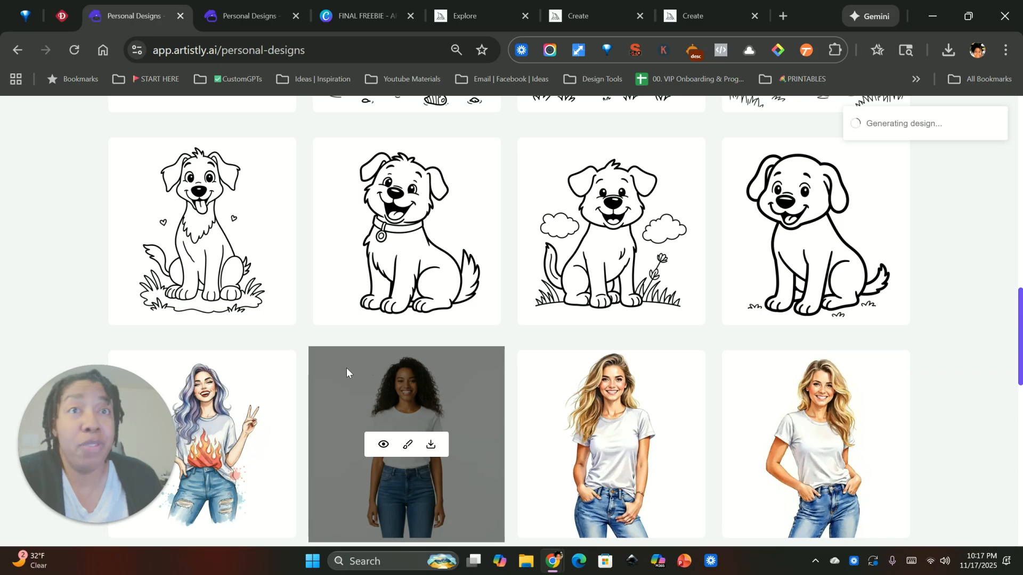
Examine the new Adult Coloring Book design in Personal Designs and close its details.
scroll(341, 375, "up", 15)
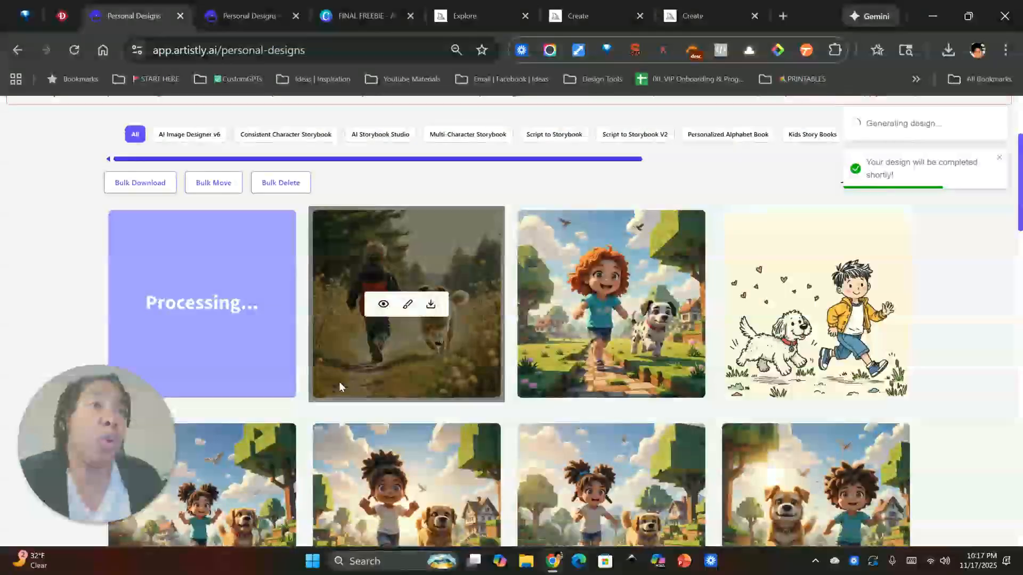
scroll(464, 409, "down", 3)
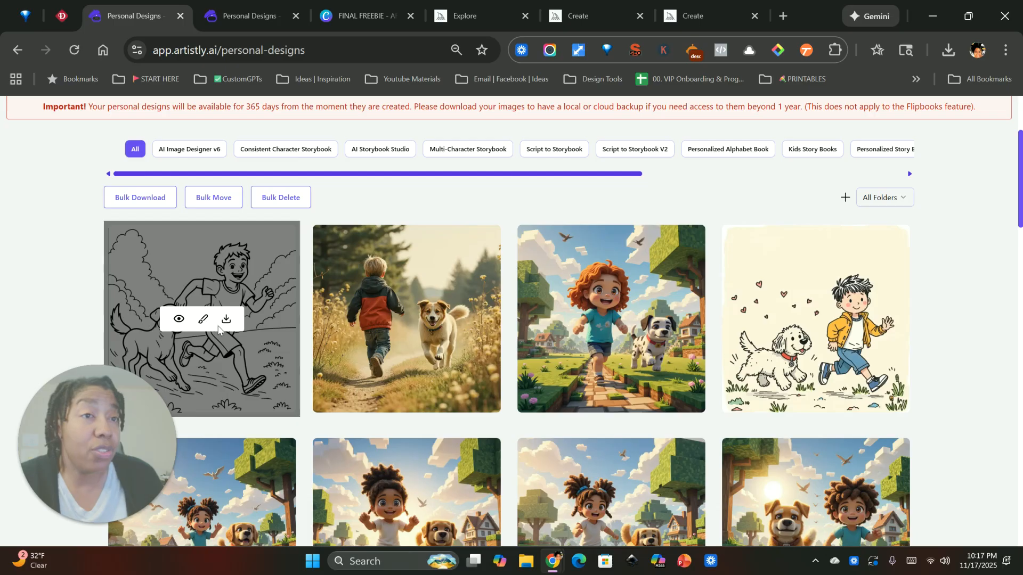
left_click(179, 320)
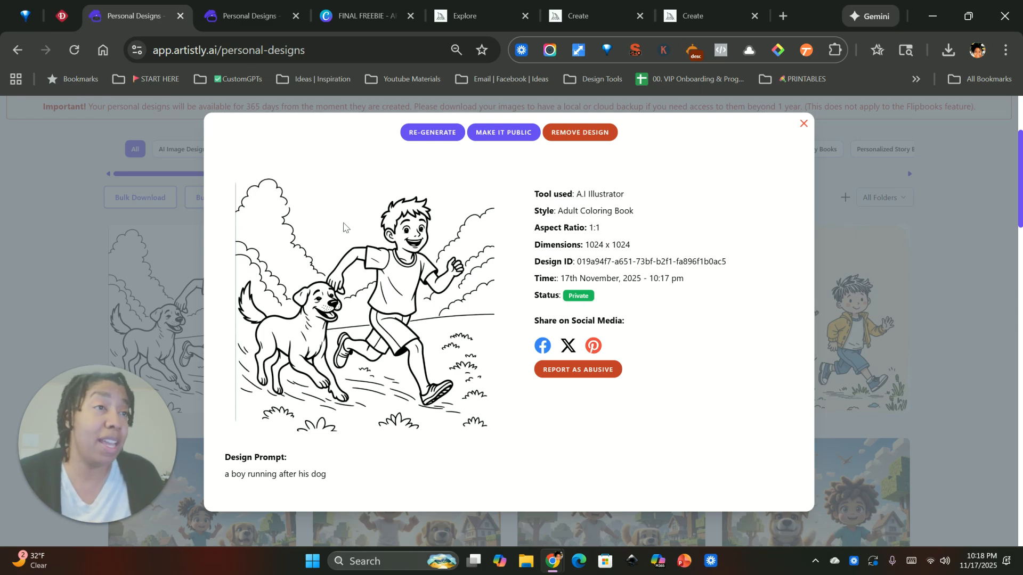
left_click(801, 126)
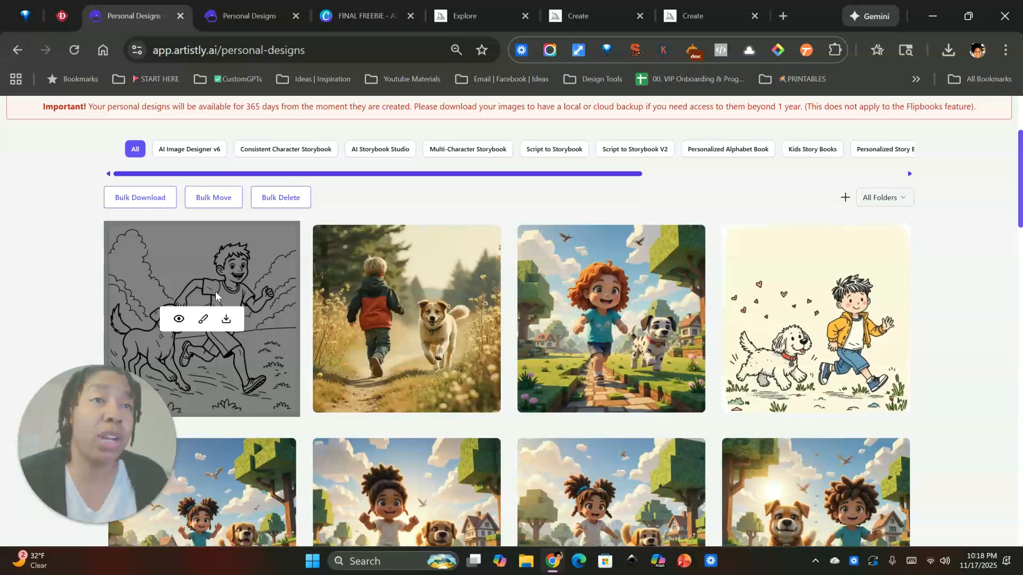
Re-generate from the Adult Coloring Book boy-and-dog design and change its style to Watercolor Style.
left_click(179, 320)
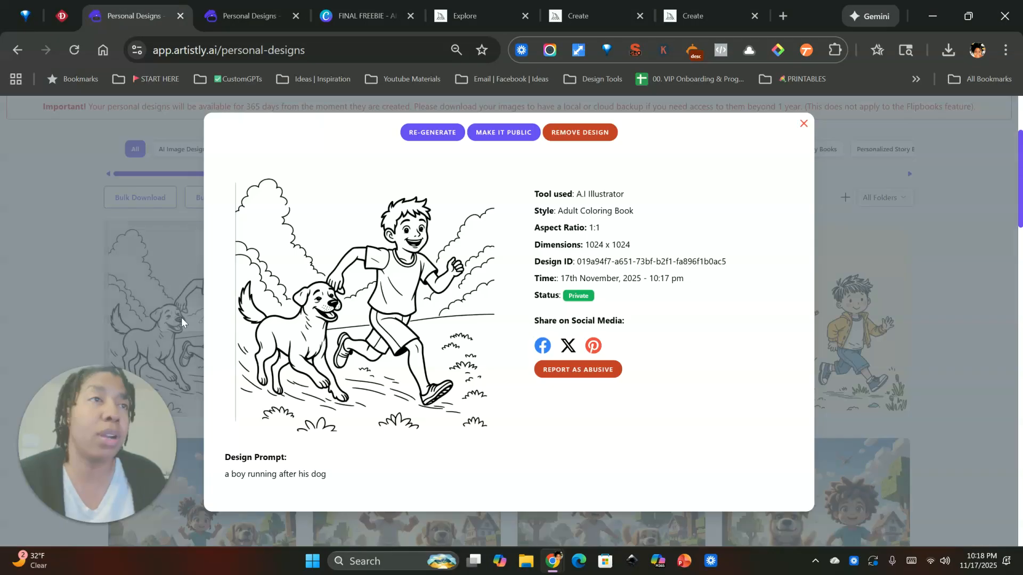
left_click(432, 133)
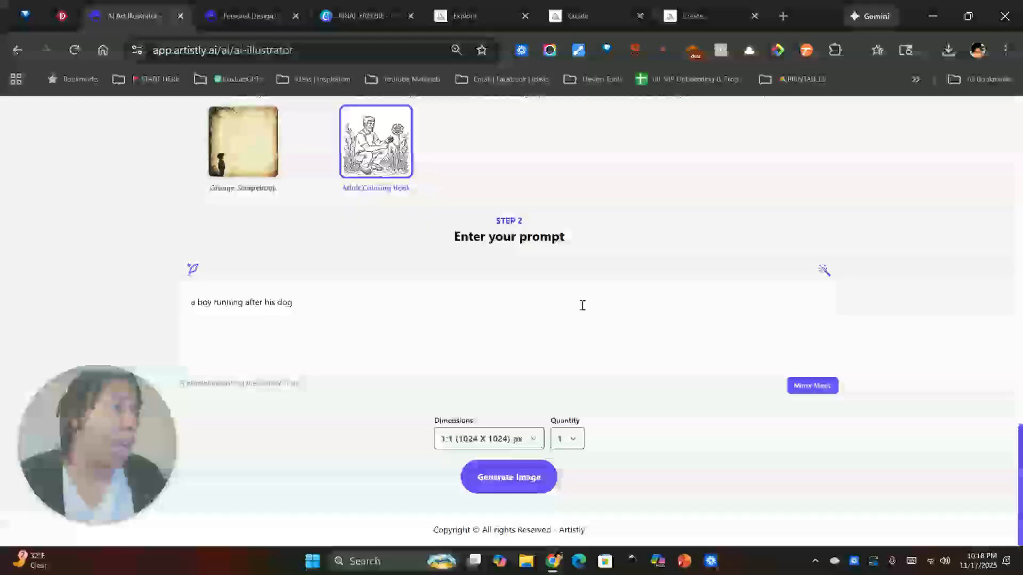
scroll(566, 304, "up", 10)
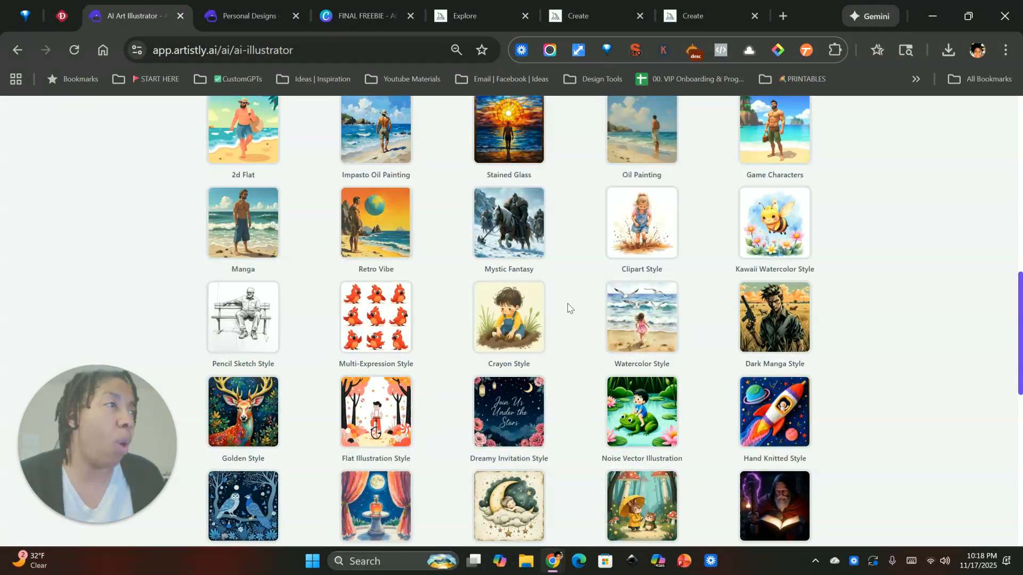
left_click(652, 322)
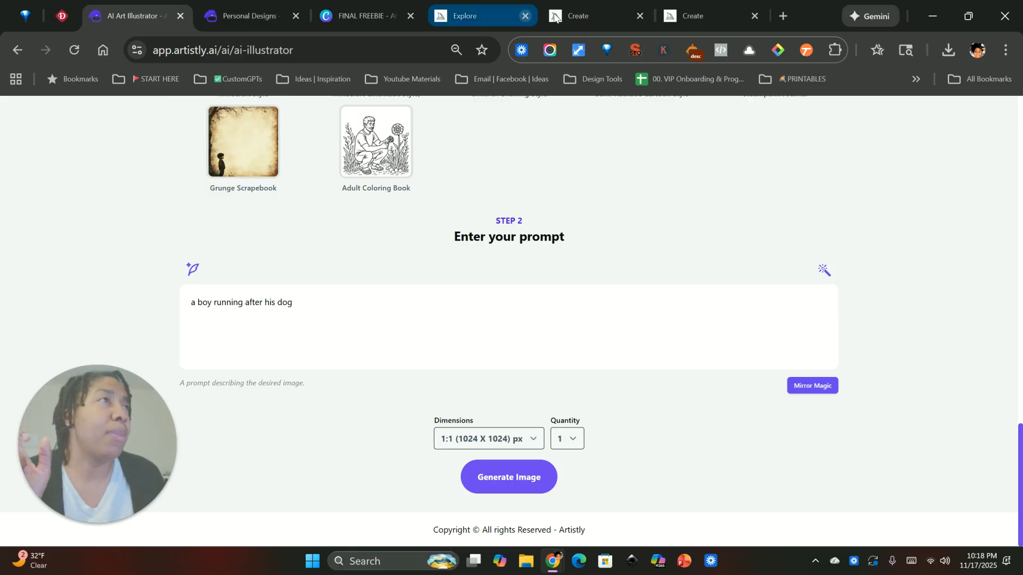
Switch to the Midjourney page with the "lemon" search and examine the watercolor lemon images and their prompts.
mouse_move(589, 16)
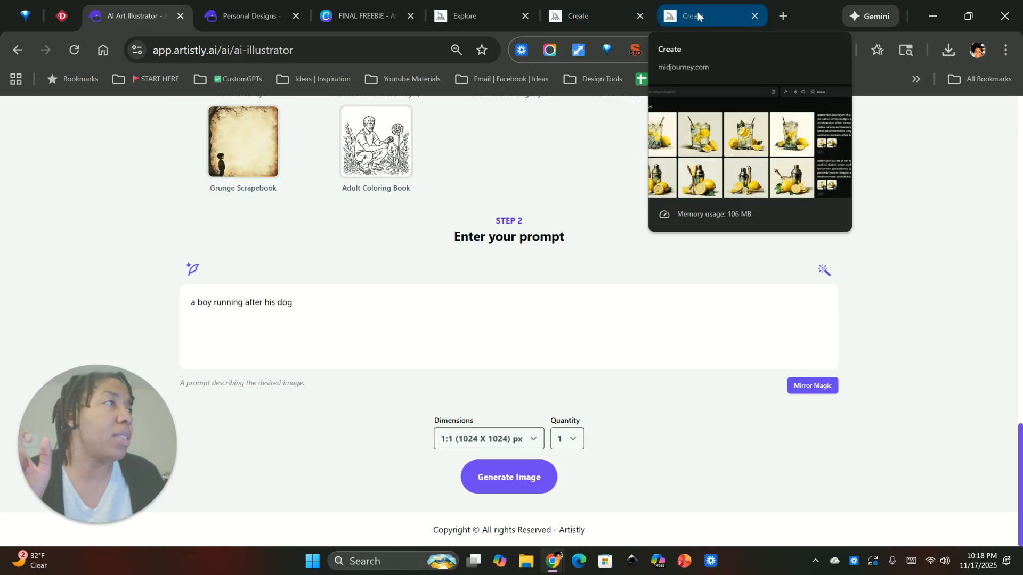
left_click(697, 12)
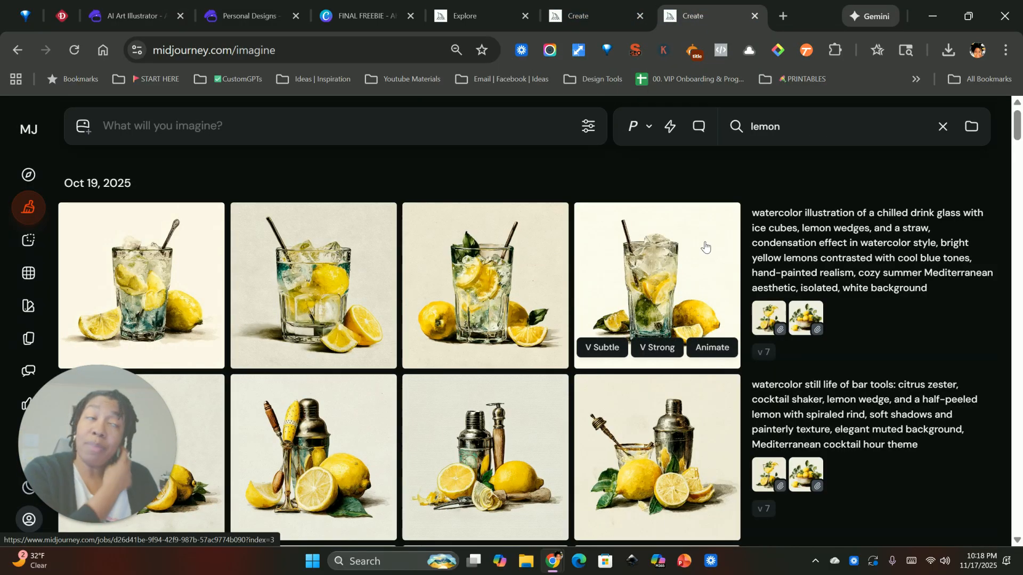
scroll(559, 307, "down", 5)
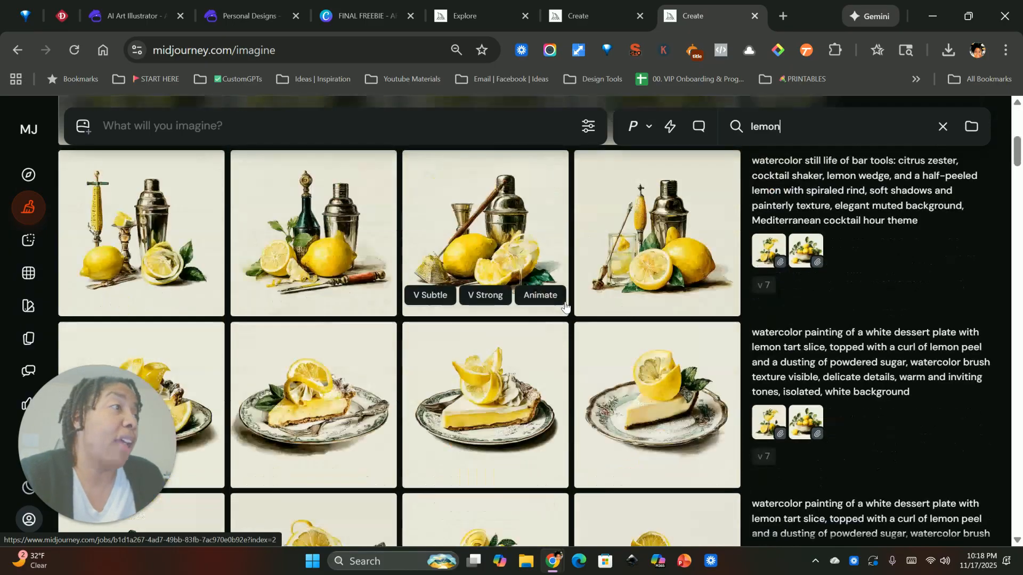
scroll(530, 313, "down", 3)
scroll(529, 315, "down", 1)
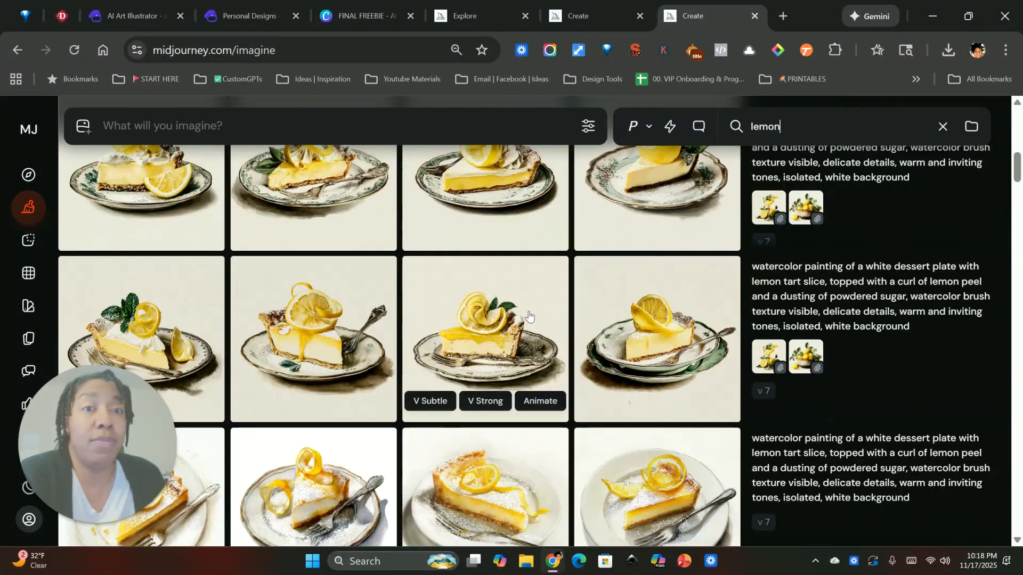
scroll(504, 373, "down", 3)
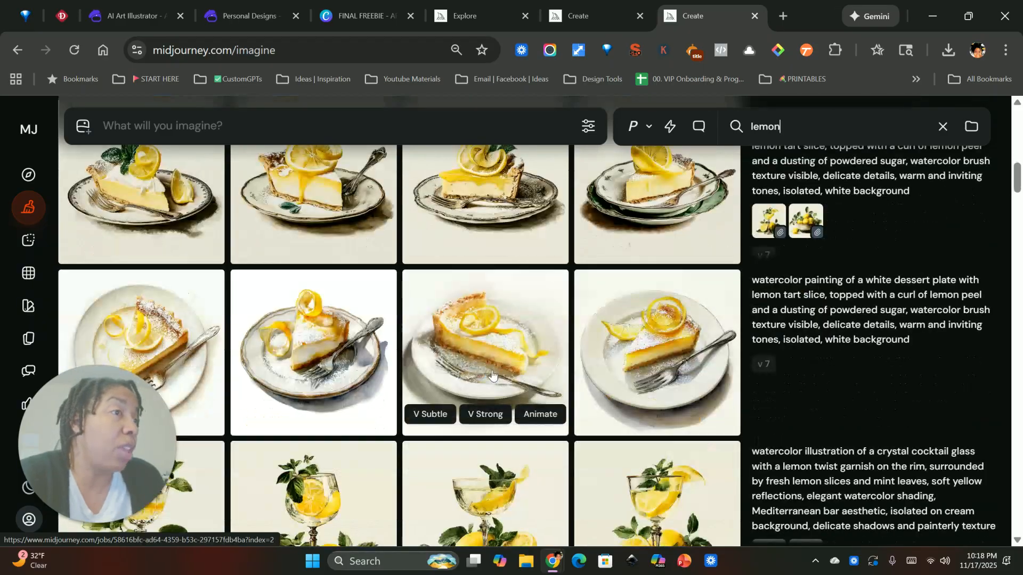
scroll(492, 375, "down", 6)
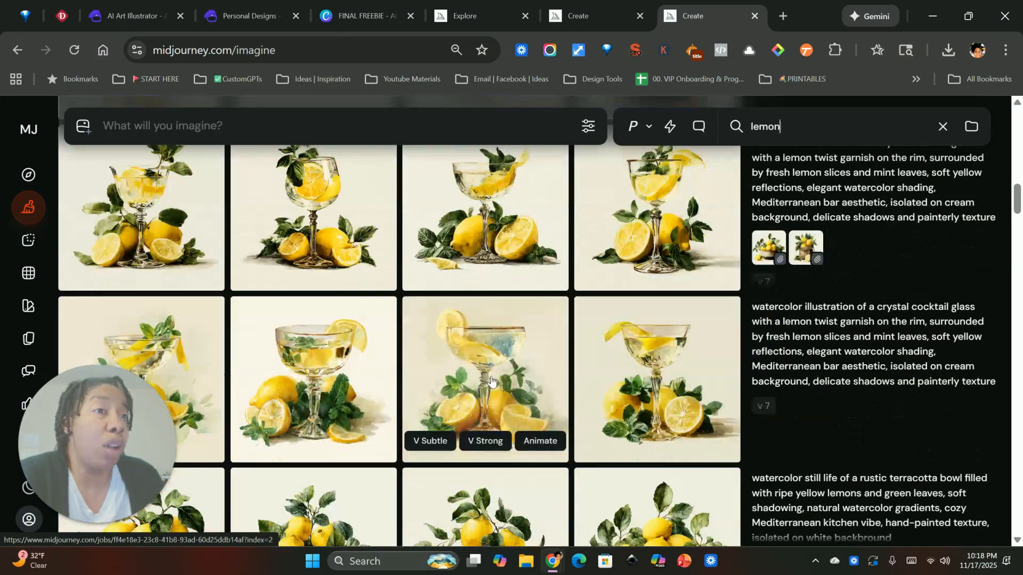
scroll(491, 380, "down", 2)
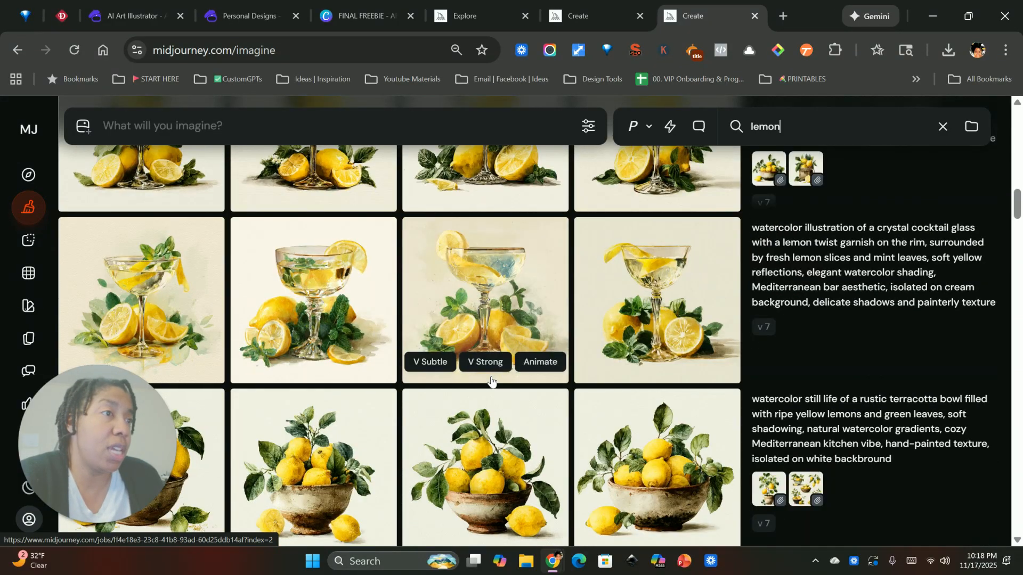
scroll(512, 389, "down", 7)
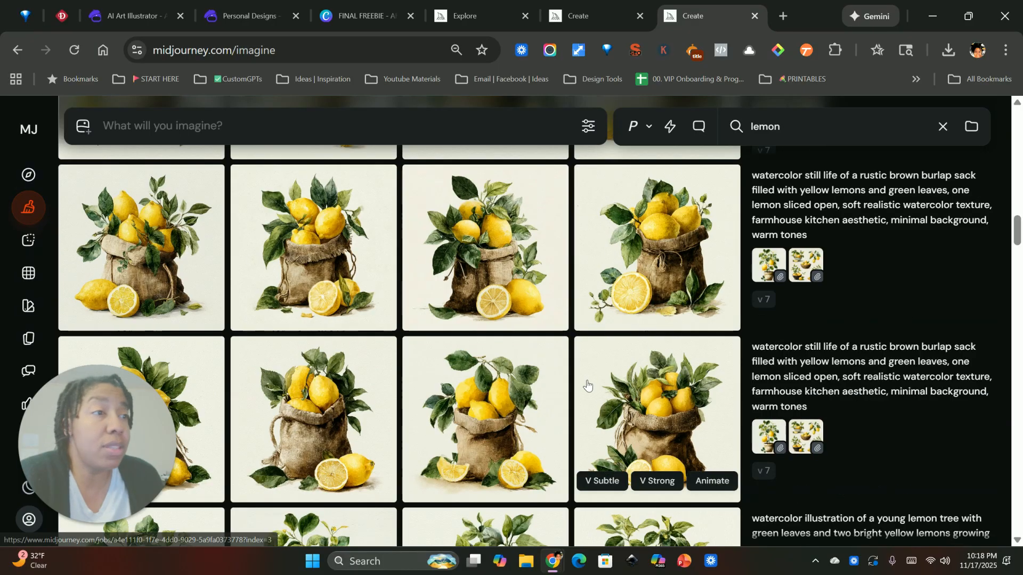
scroll(587, 385, "down", 8)
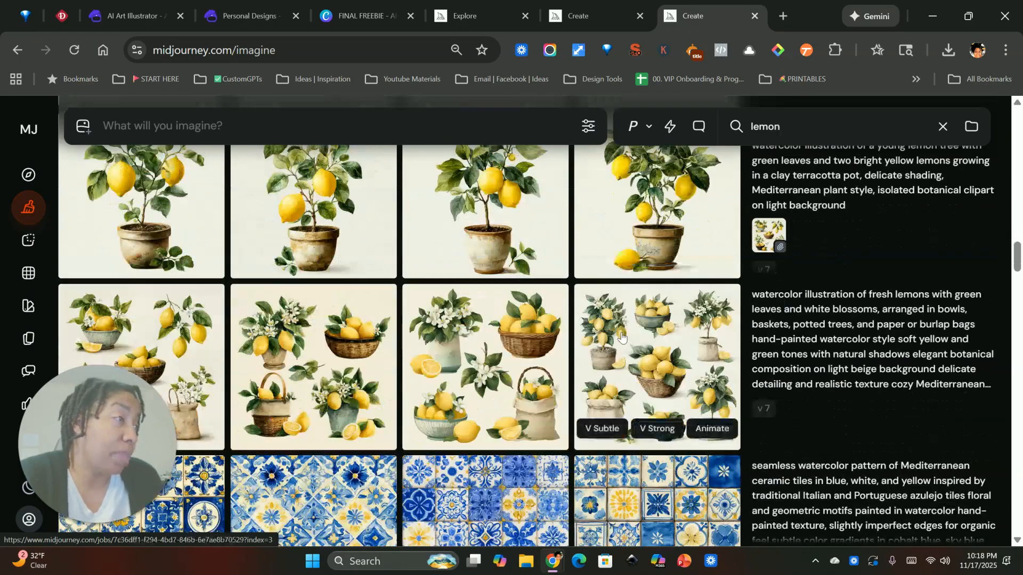
Copy the Midjourney prompt for the watercolor young lemon tree growing in a clay terracotta pot.
scroll(628, 336, "up", 2)
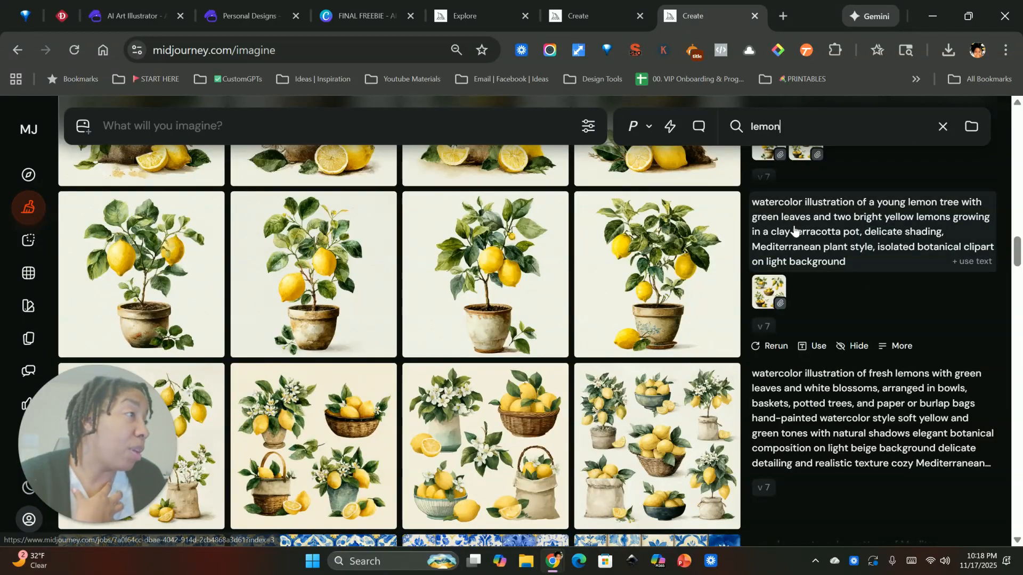
left_click(893, 346)
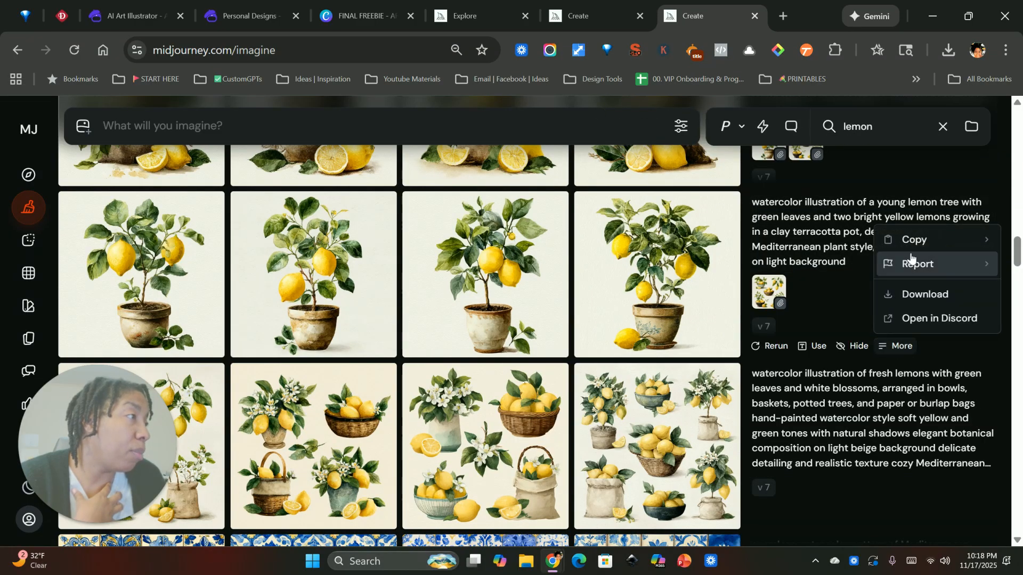
mouse_move(932, 242)
left_click(794, 241)
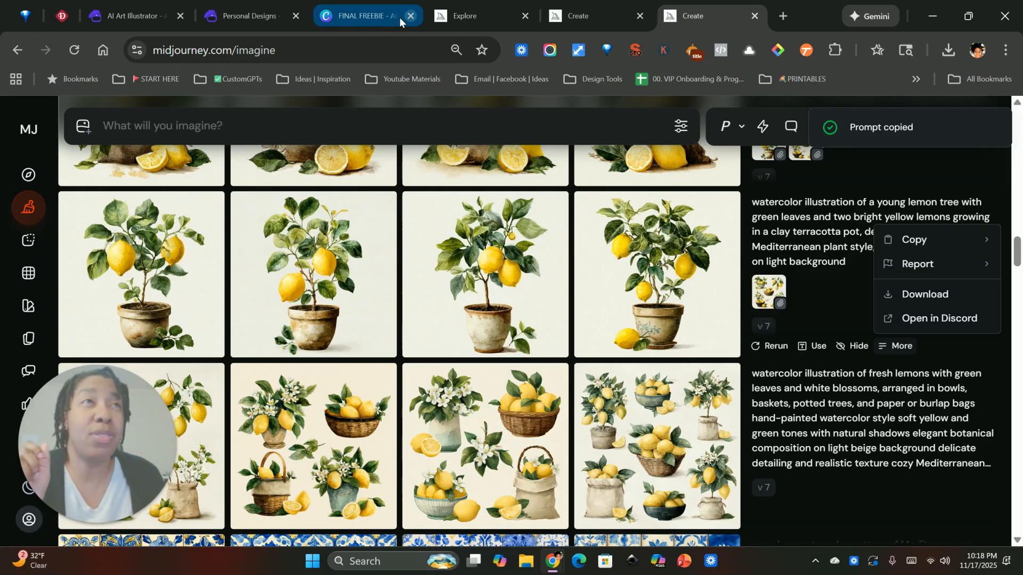
Return to Artistly's AI Illustrator, replace the boy-and-dog prompt with the copied lemon tree prompt, and remove its trailing --sref reference link.
left_click(258, 17)
left_click(148, 14)
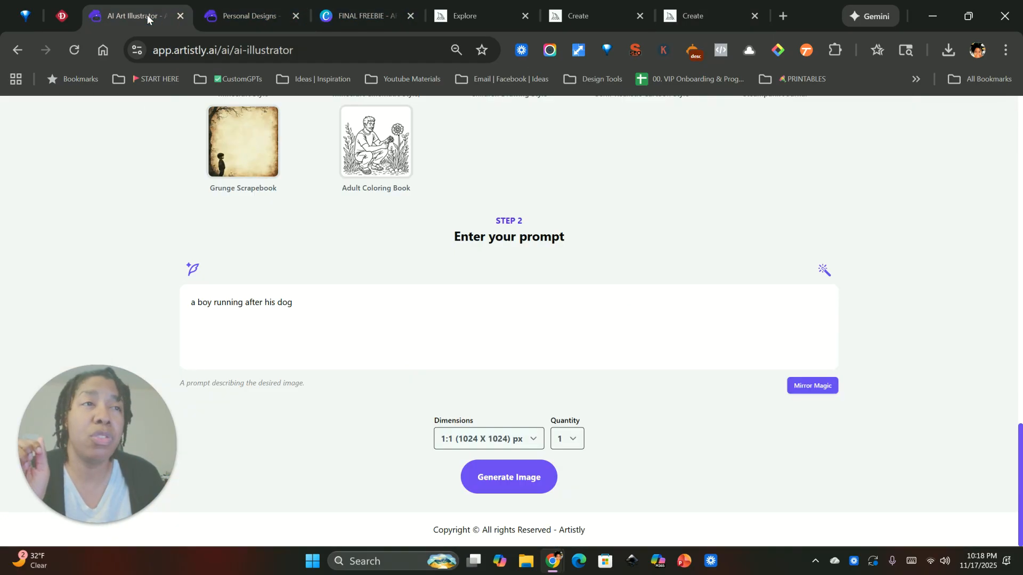
scroll(325, 266, "up", 12)
scroll(706, 369, "down", 5)
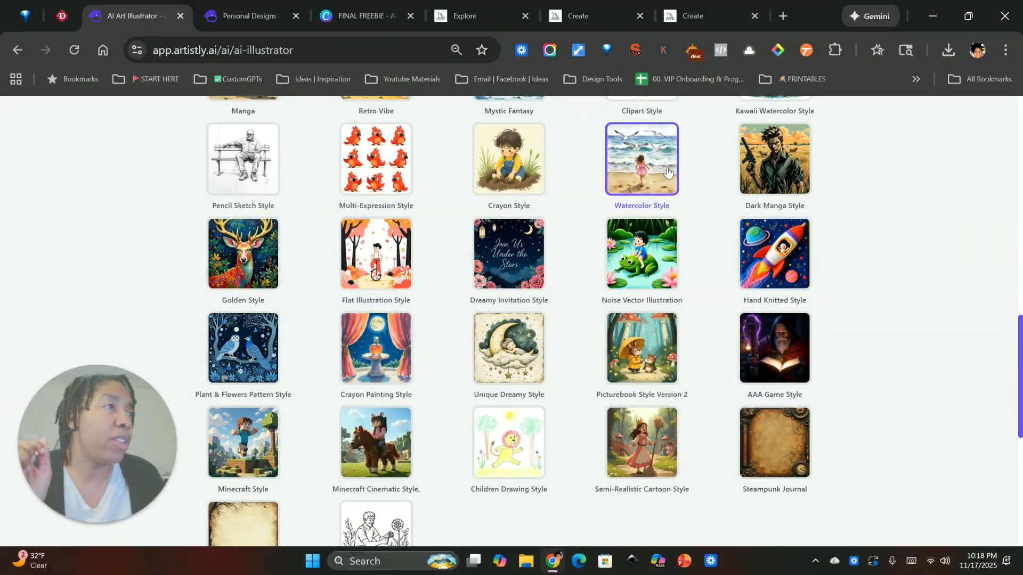
scroll(298, 339, "down", 7)
left_click_drag(321, 309, 70, 285)
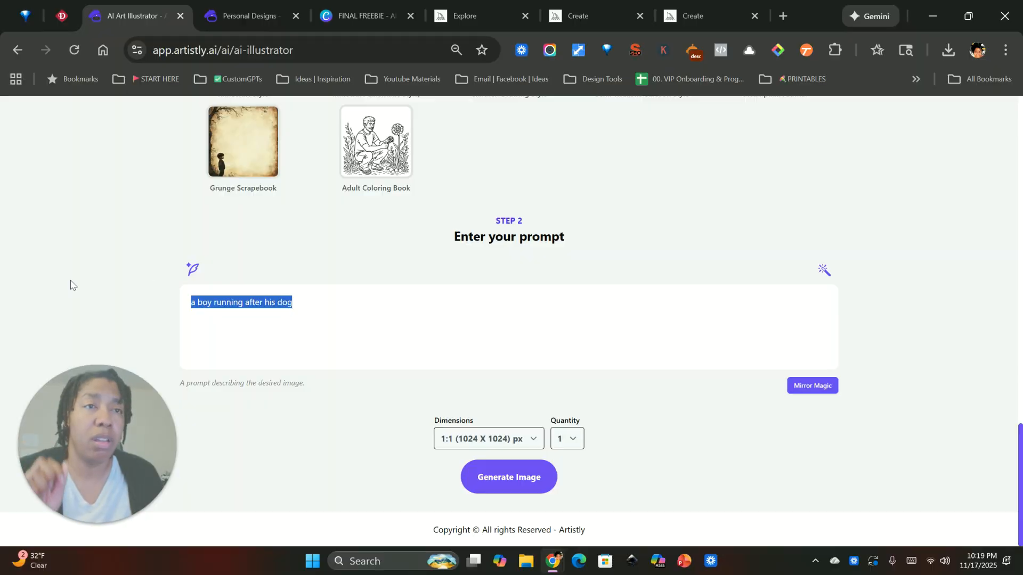
key("ctrl+v")
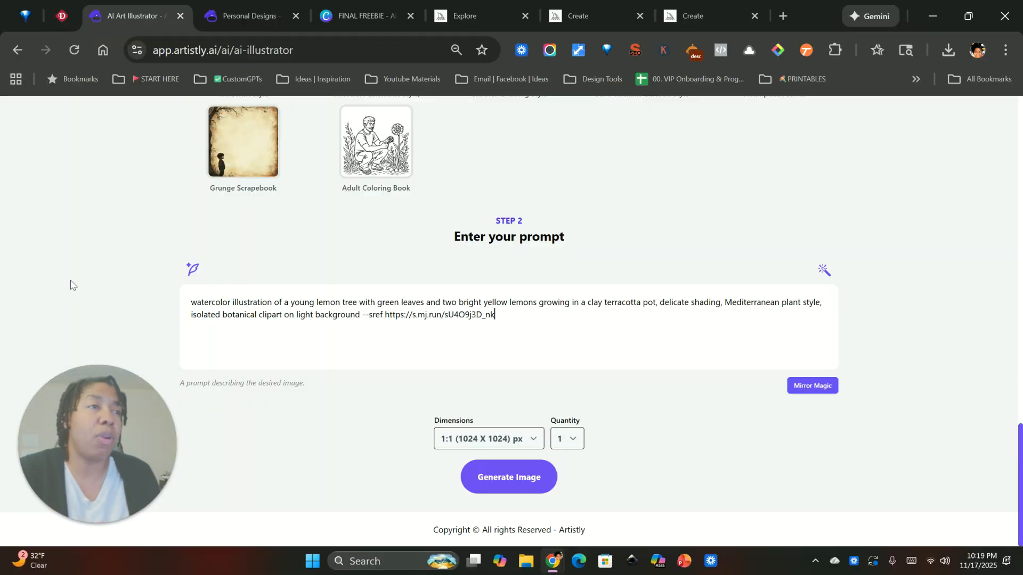
left_click_drag(495, 313, 365, 322)
key("BackSpace")
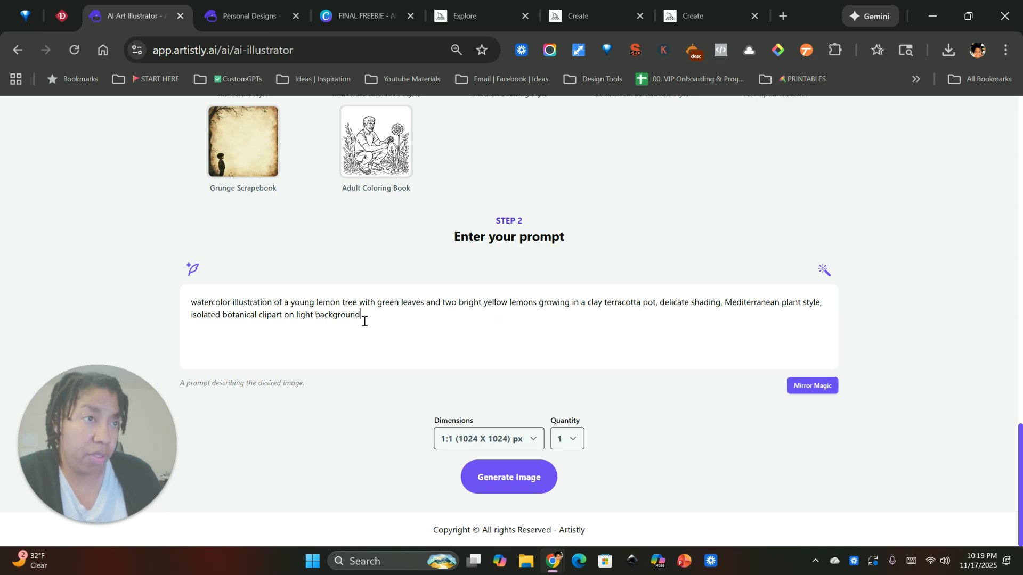
Set the quantity to 4 and generate the lemon tree images.
left_click(573, 436)
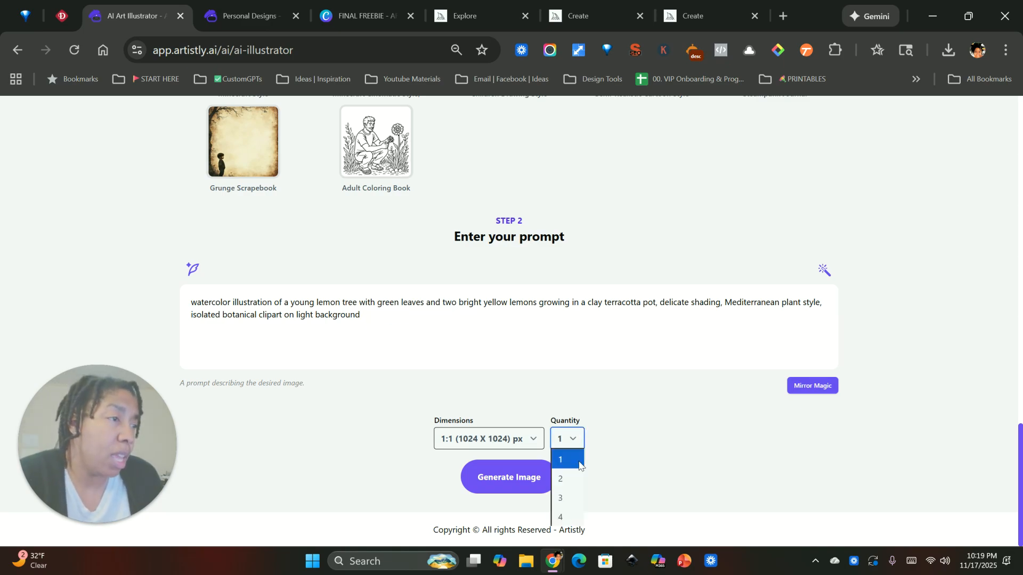
left_click(580, 523)
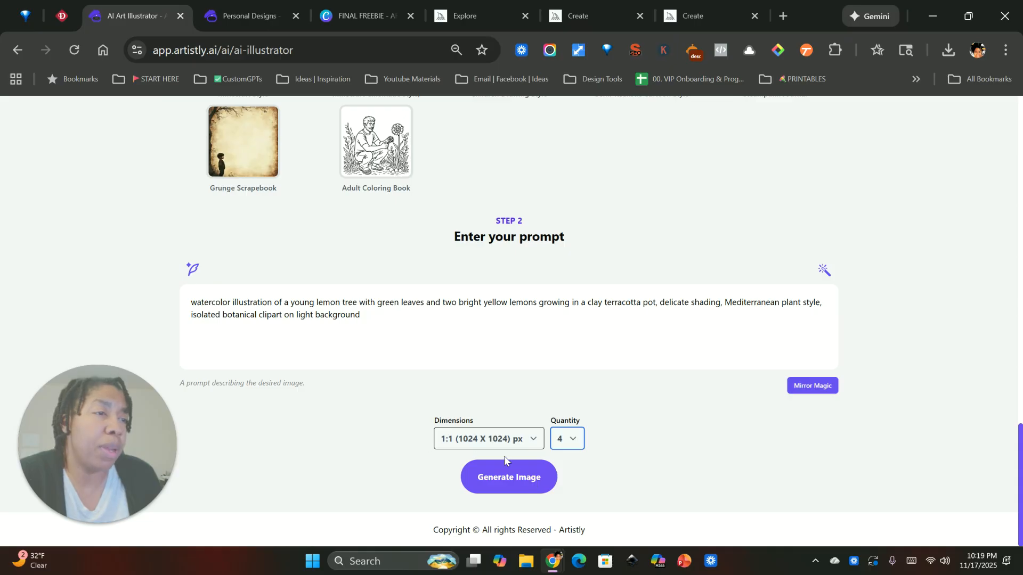
left_click(506, 481)
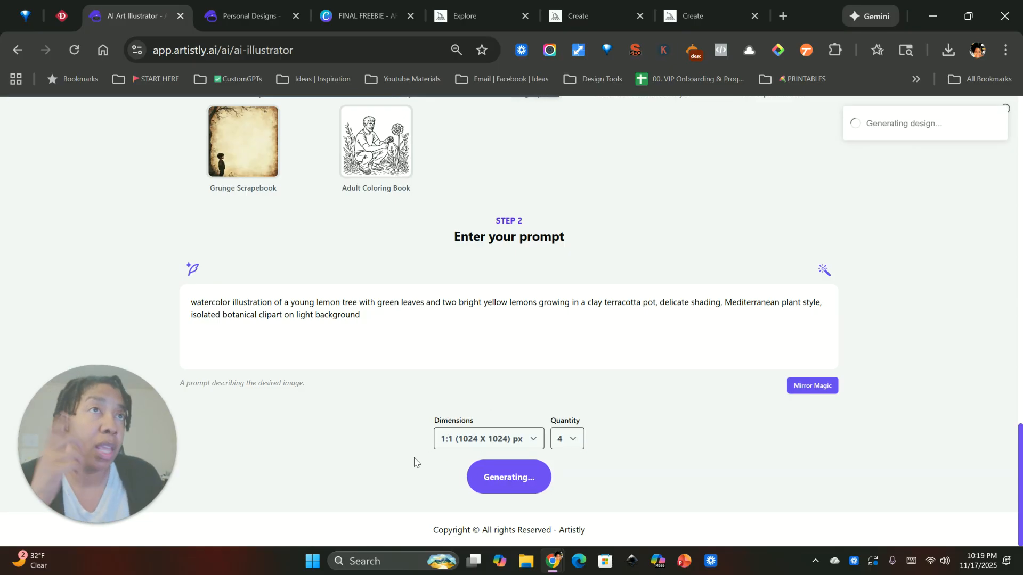
Switch to the Artistly styles guide in Canva and examine the introduction and fox style examples on pages 1 and 2.
scroll(372, 285, "up", 15)
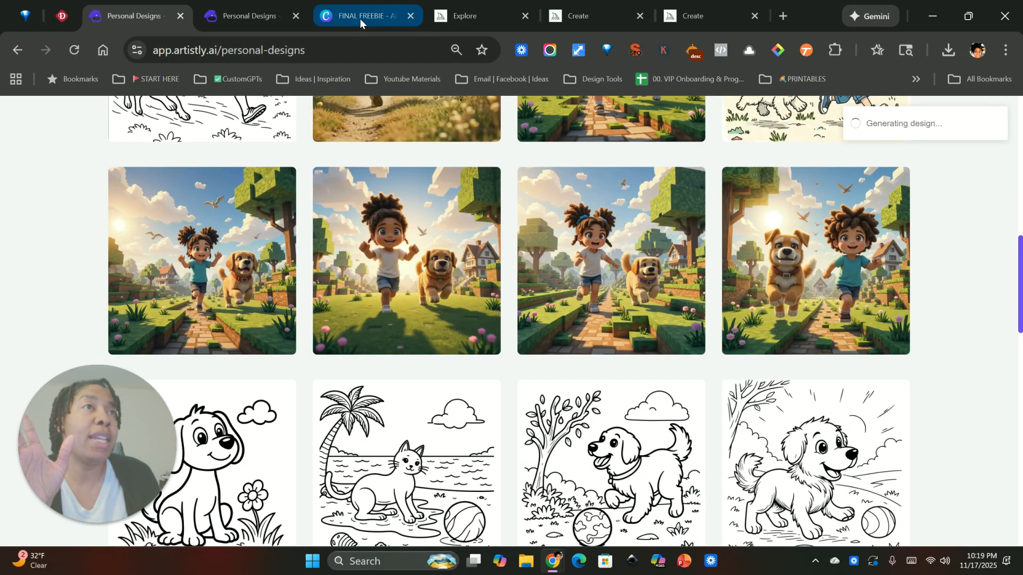
left_click(360, 18)
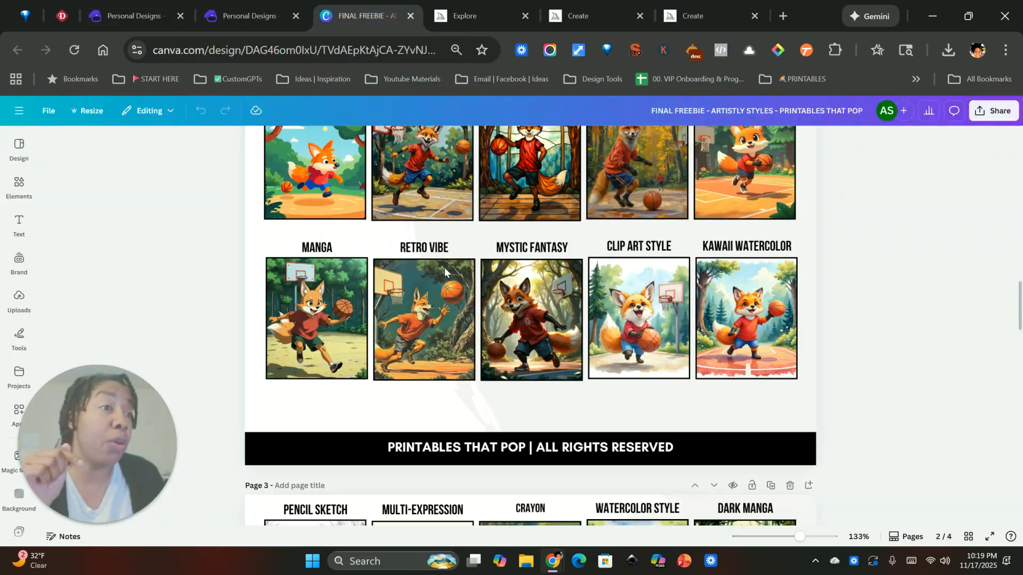
scroll(445, 268, "up", 15)
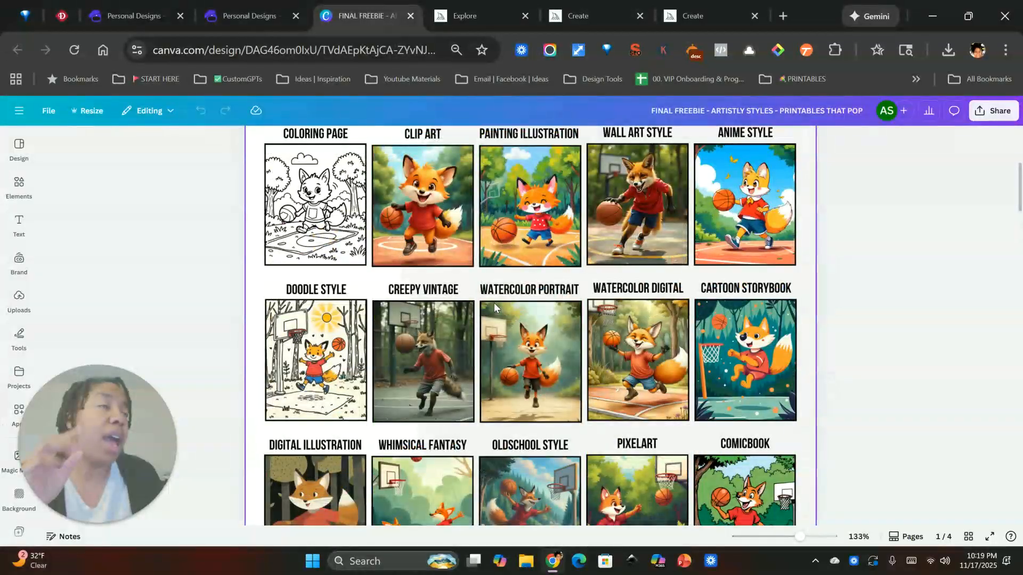
scroll(494, 303, "up", 3)
scroll(495, 319, "down", 2)
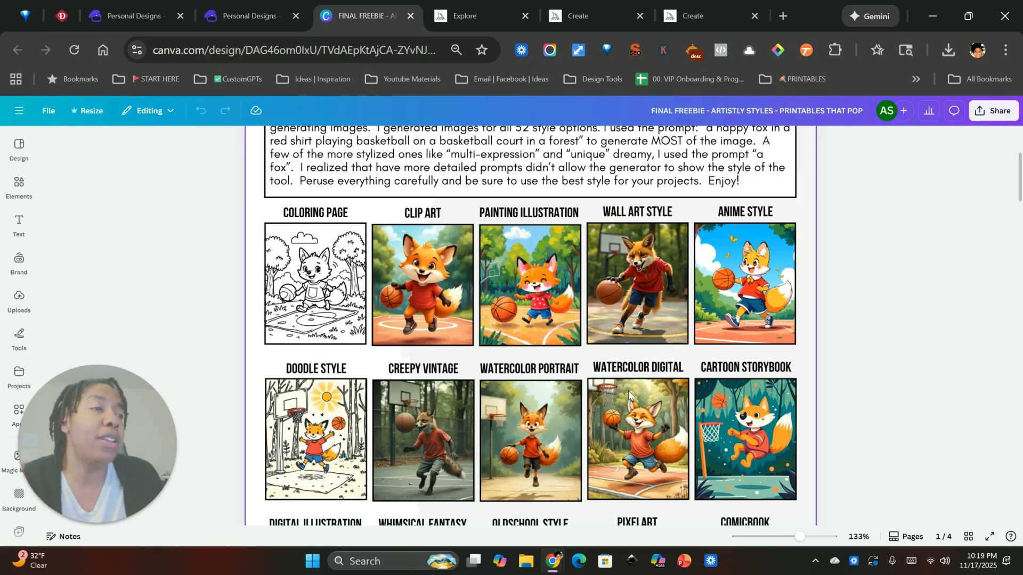
scroll(629, 395, "down", 2)
scroll(556, 379, "down", 4)
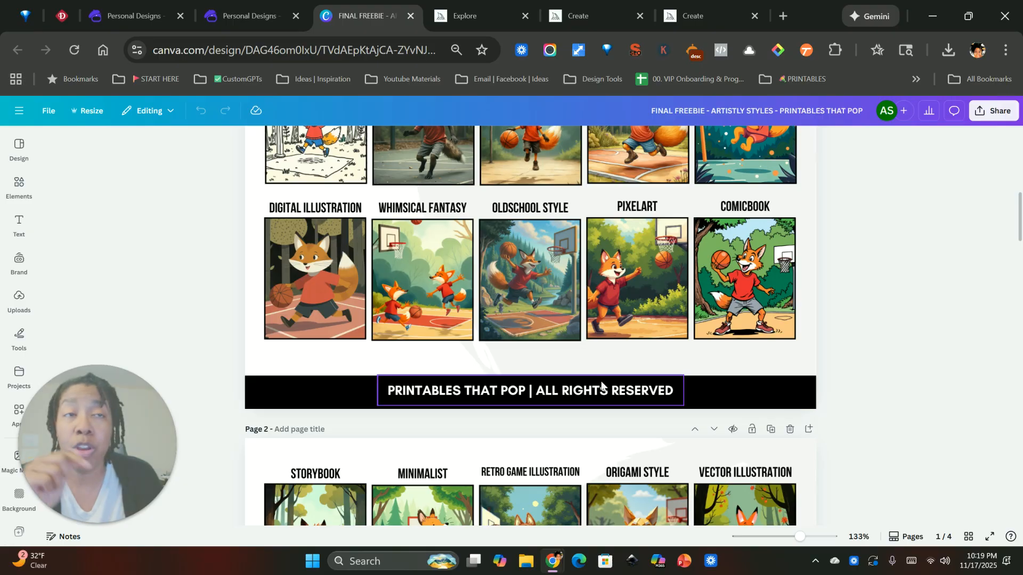
scroll(574, 431, "down", 3)
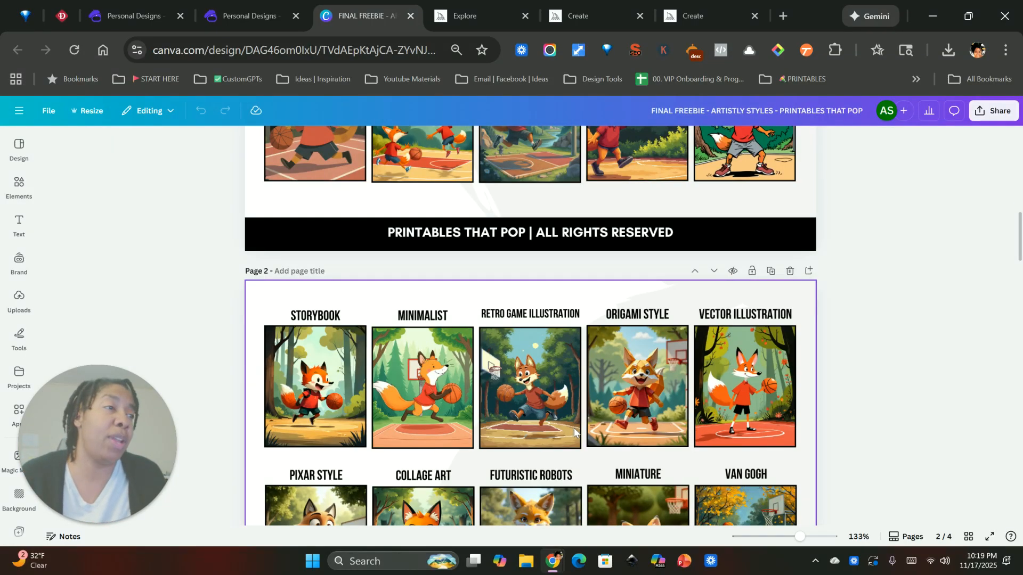
scroll(574, 432, "down", 2)
scroll(544, 443, "down", 3)
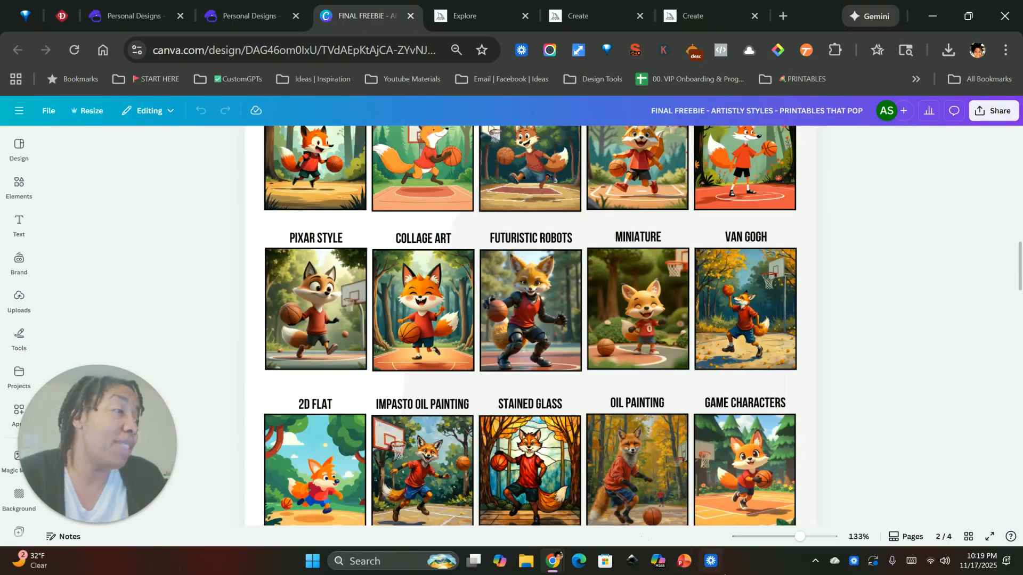
mouse_move(799, 537)
left_mouse_down()
mouse_move(823, 540)
mouse_move(802, 538)
left_mouse_up()
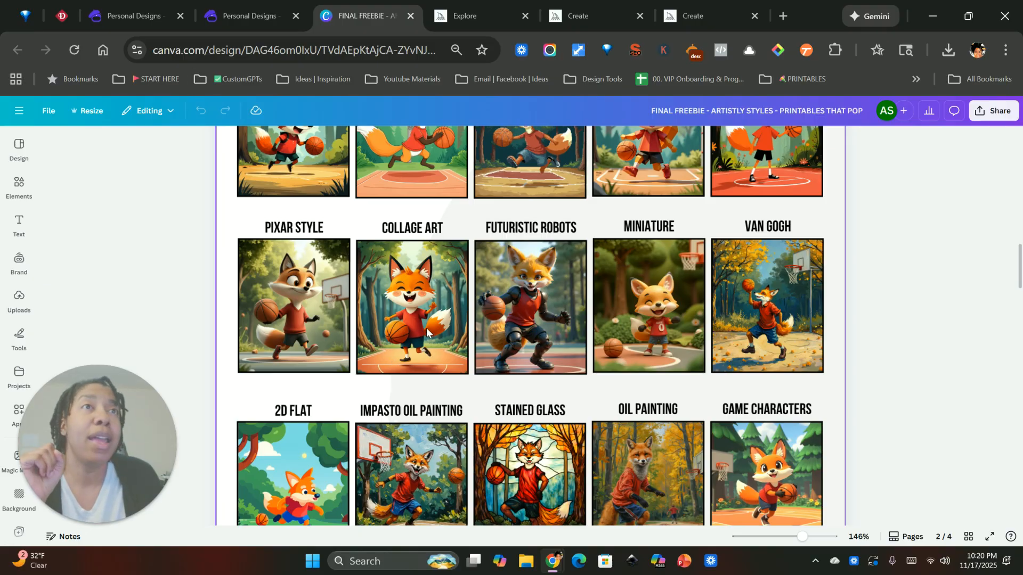
Return to Artistly's Personal Designs and examine the new lemon tree designs, opening the details of the first one.
left_click(227, 24)
left_click(132, 15)
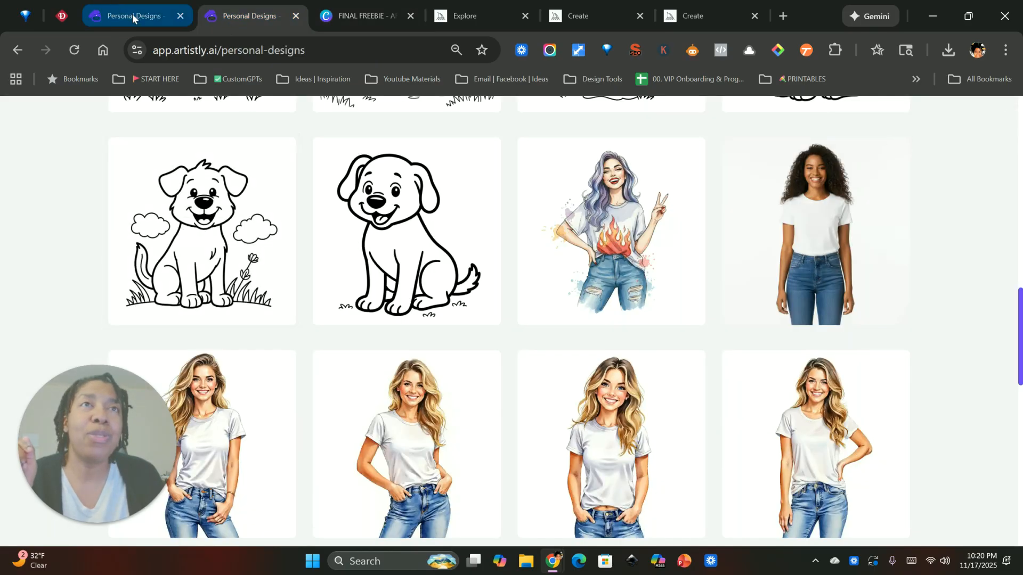
scroll(355, 272, "up", 9)
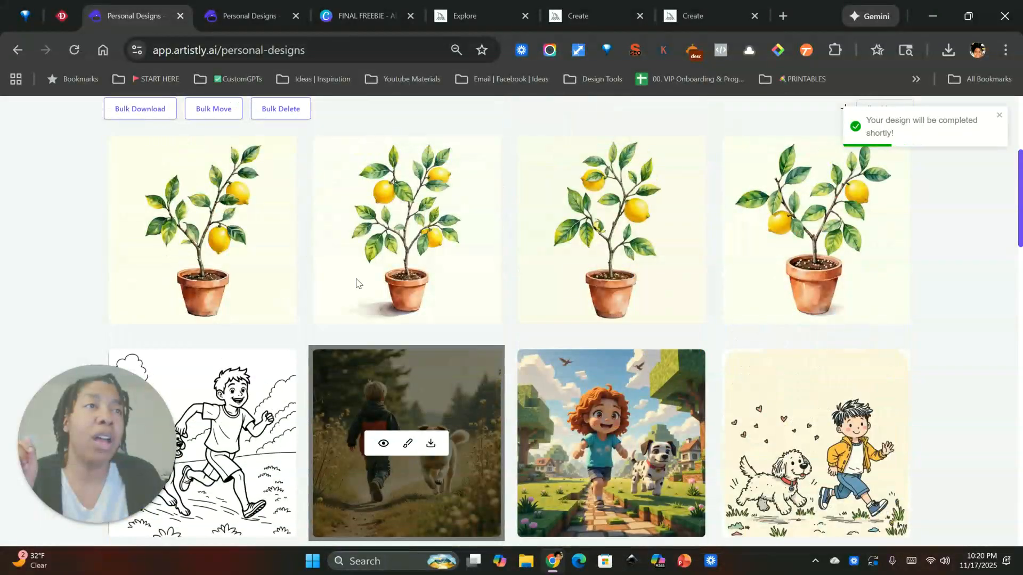
scroll(355, 283, "up", 2)
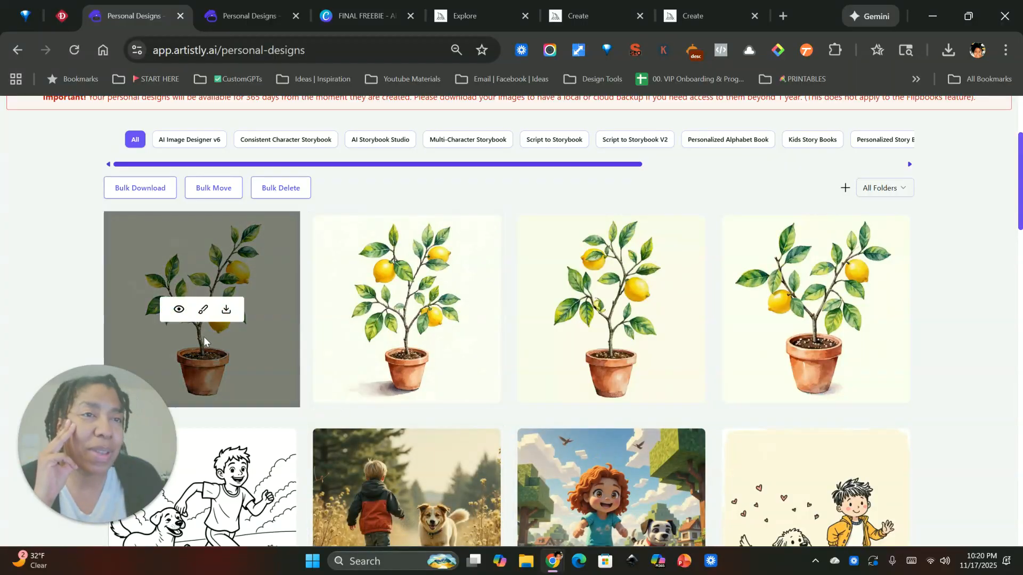
mouse_move(222, 316)
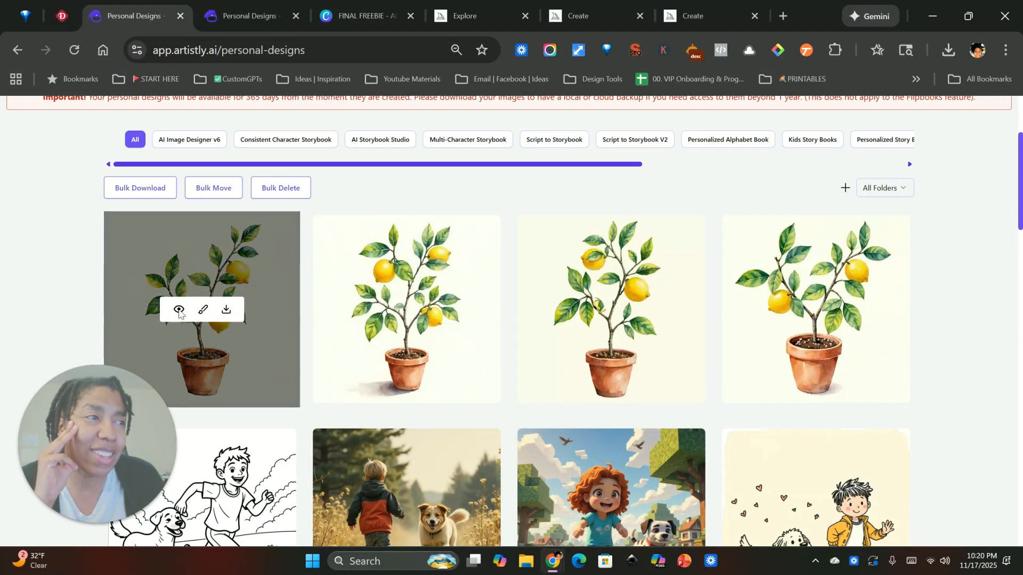
left_click(179, 311)
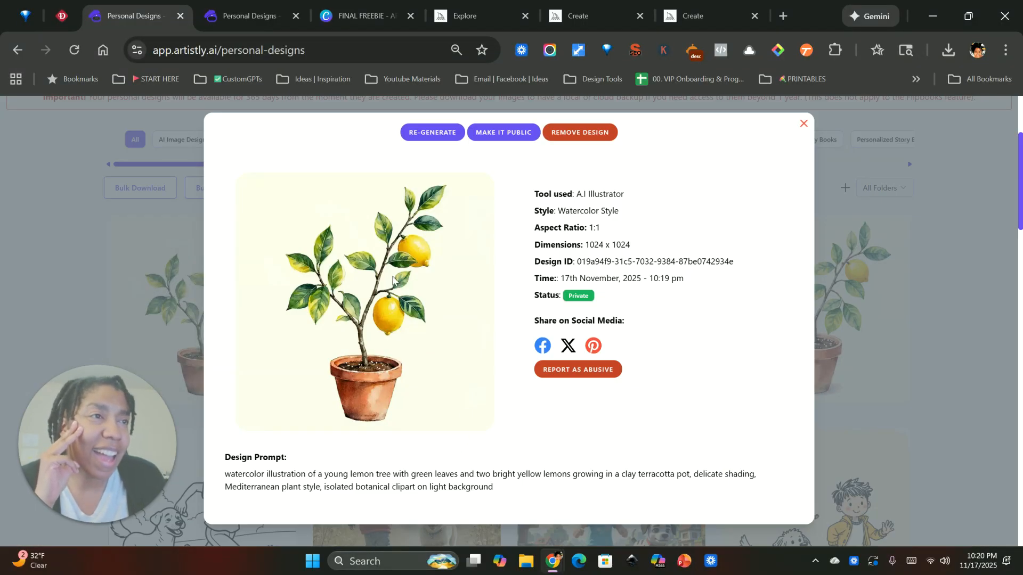
Start re-generating the potted lemon tree design, then switch to Midjourney and copy the prompt for fresh lemons with green leaves and white blossoms.
left_click(432, 134)
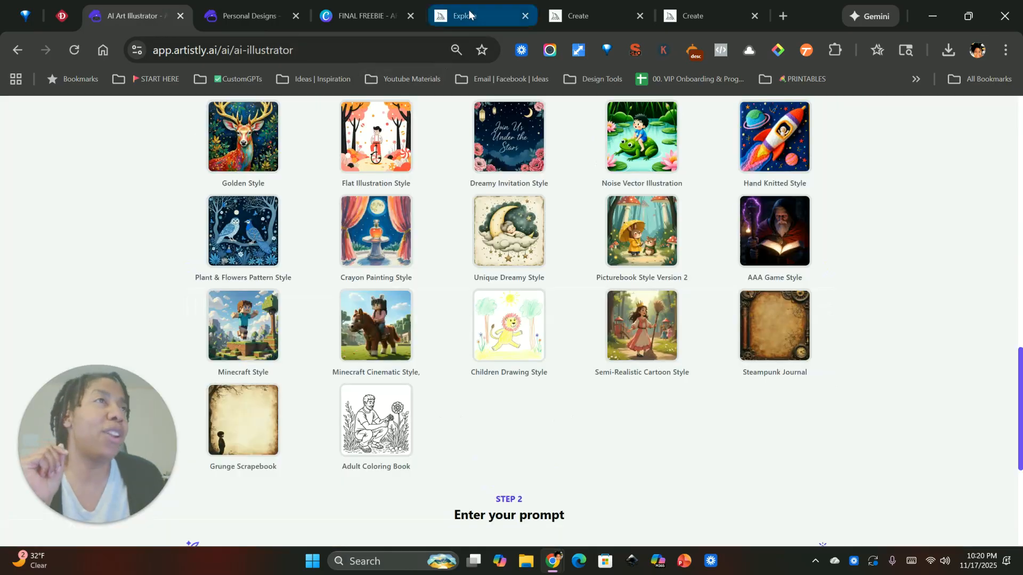
left_click(689, 15)
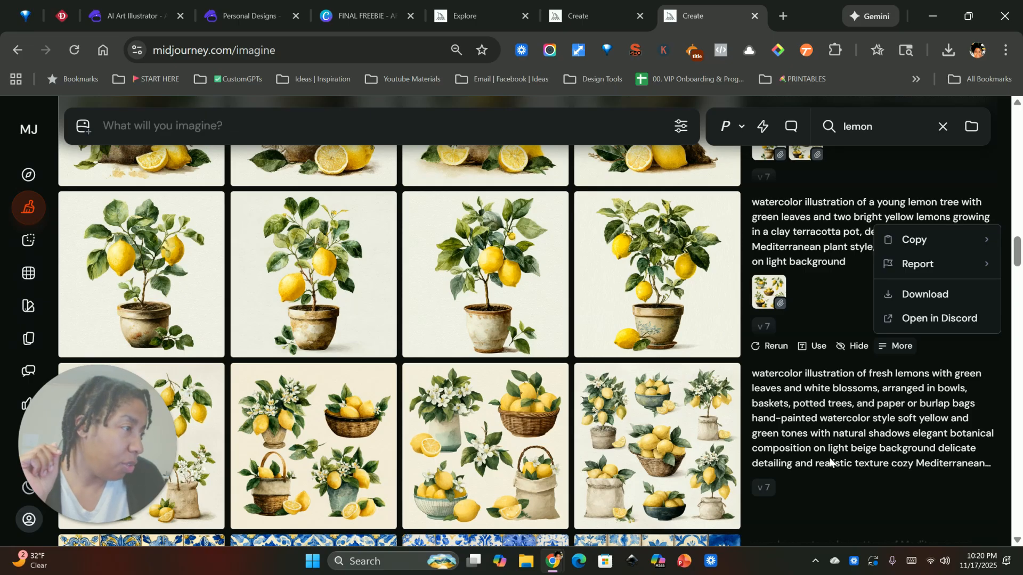
left_click(811, 402)
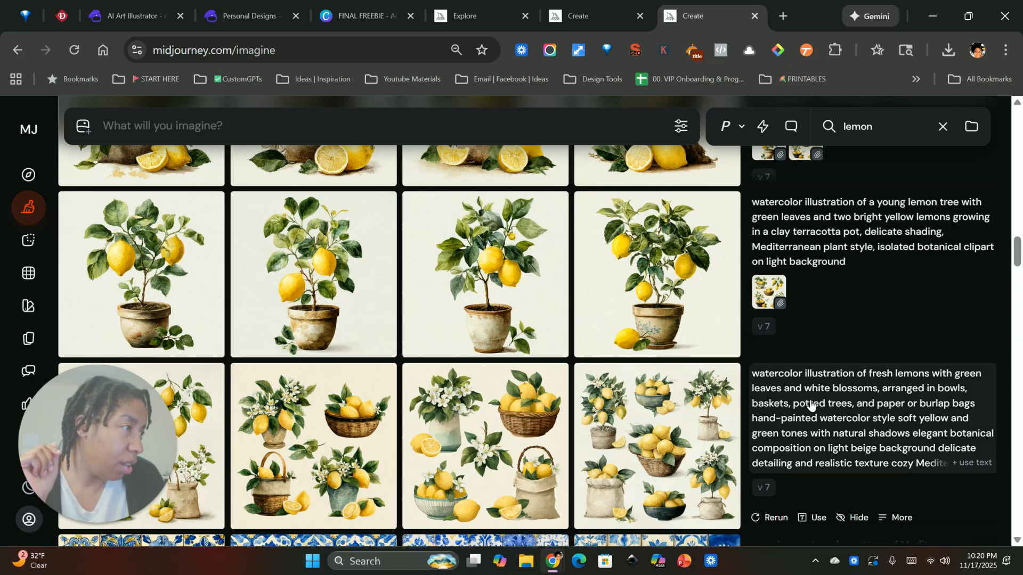
left_click(902, 517)
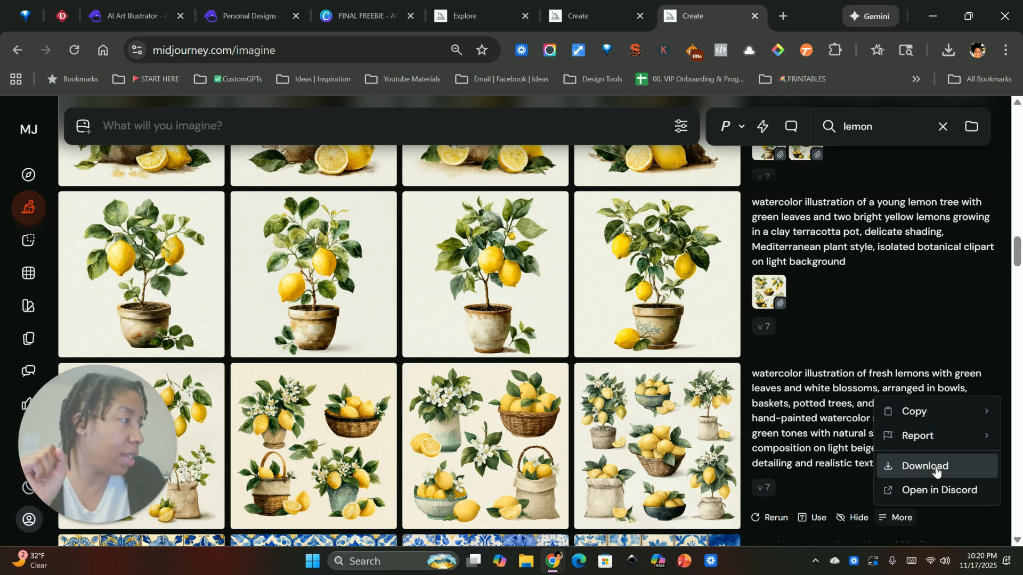
mouse_move(978, 414)
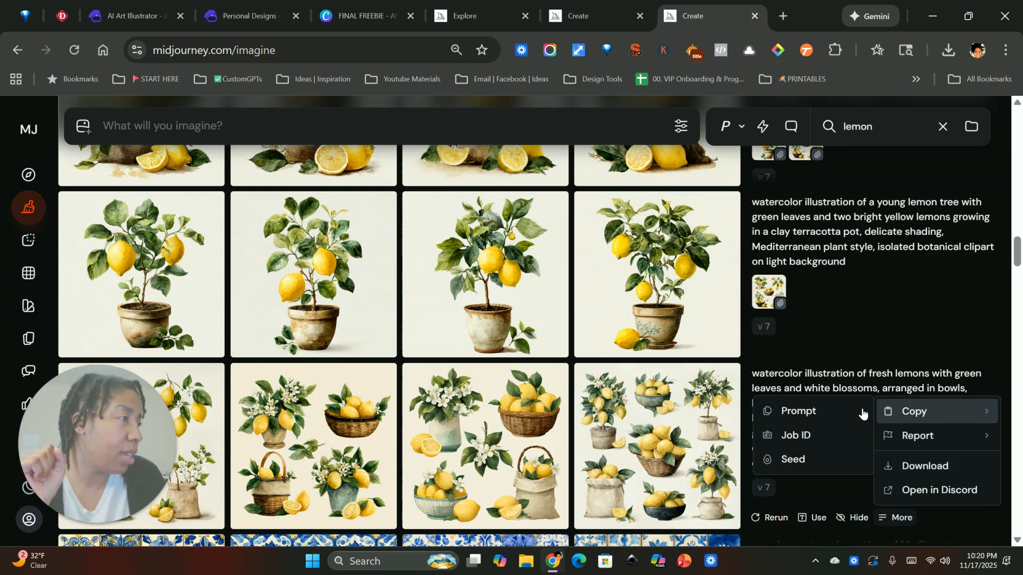
left_click(804, 413)
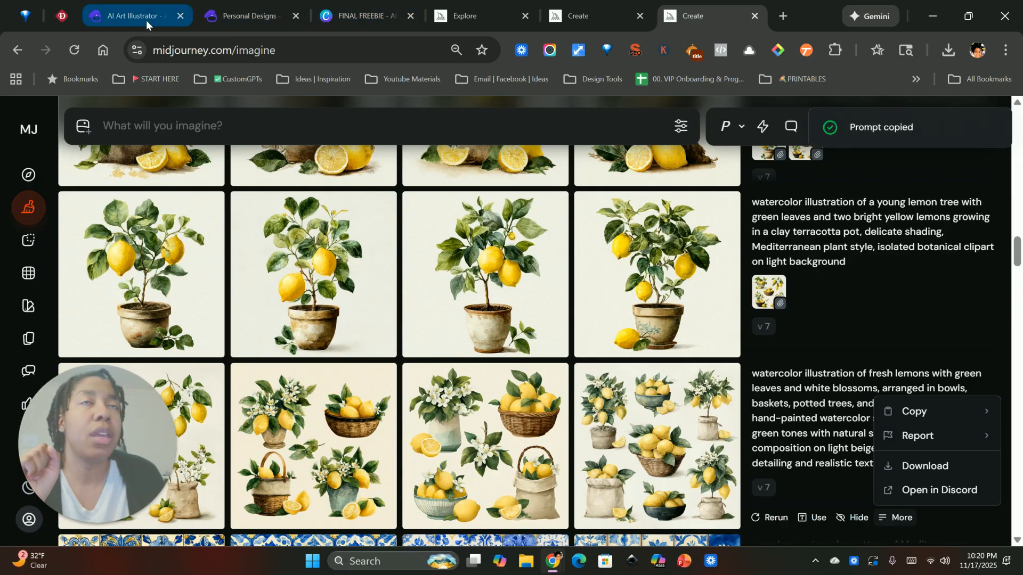
Return to Artistly's AI Illustrator, replace the lemon tree prompt with the copied fresh lemons prompt, and generate the image.
left_click(144, 17)
left_click_drag(384, 336, 147, 274)
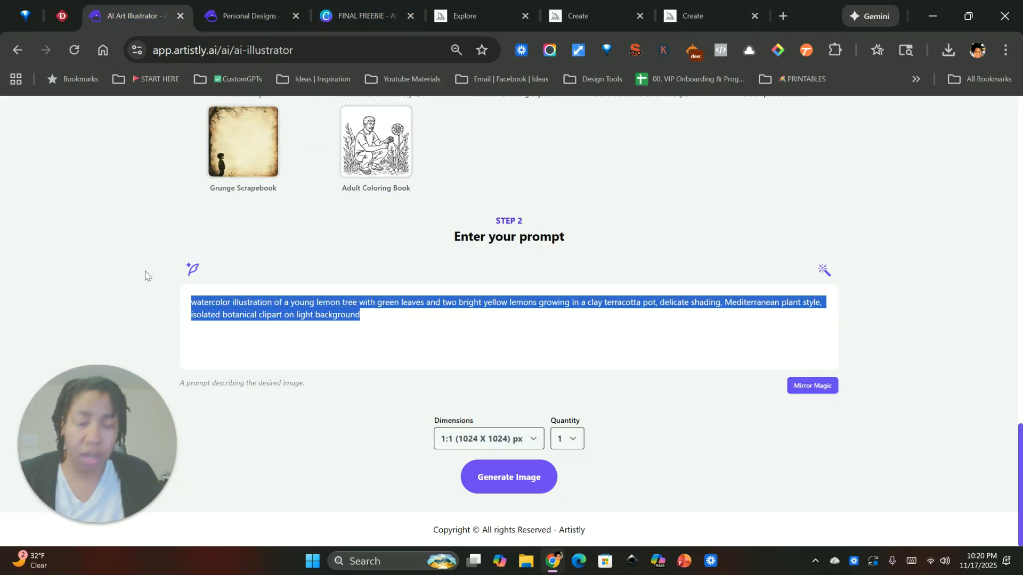
key("ctrl+v")
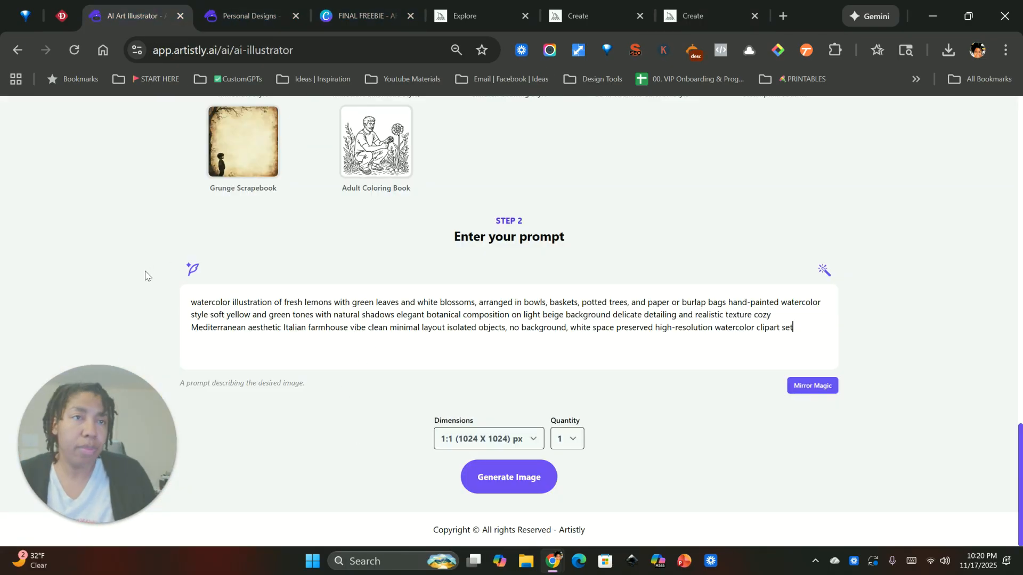
left_click(501, 478)
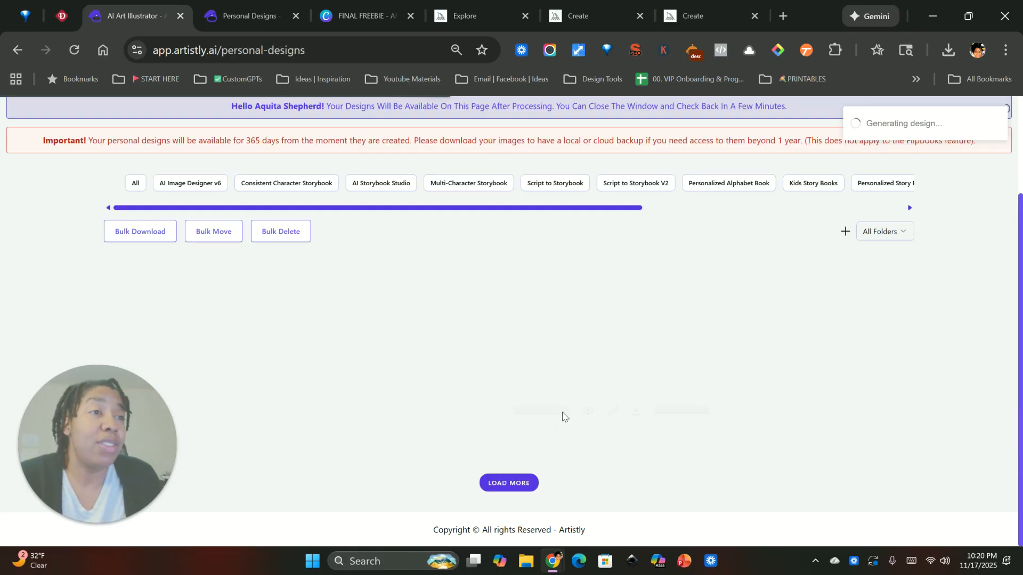
Open the details of the black-and-white boy-and-dog coloring design in Personal Designs and start re-generating it.
scroll(564, 415, "down", 10)
scroll(373, 381, "down", 4)
scroll(368, 381, "up", 19)
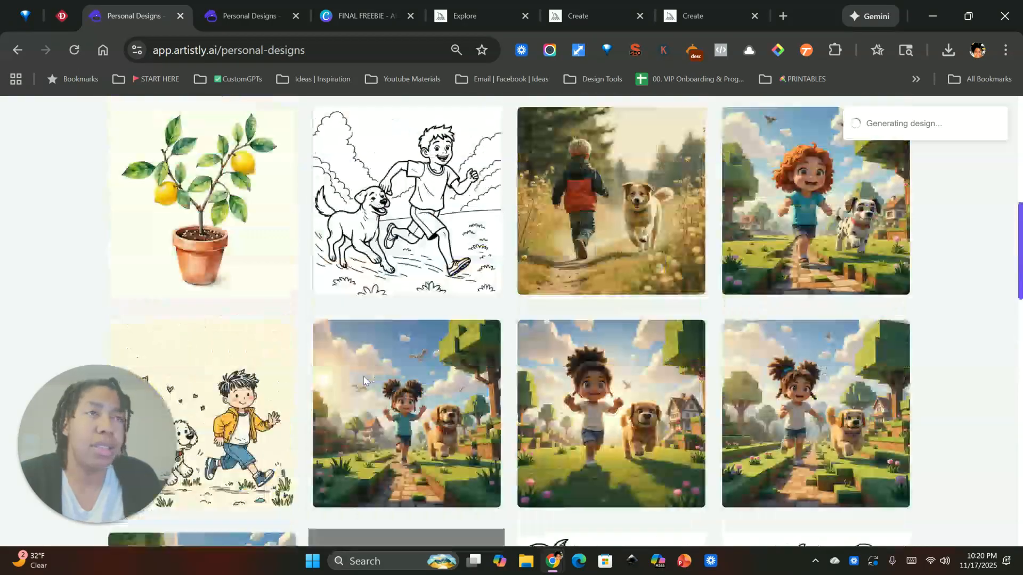
scroll(364, 380, "down", 4)
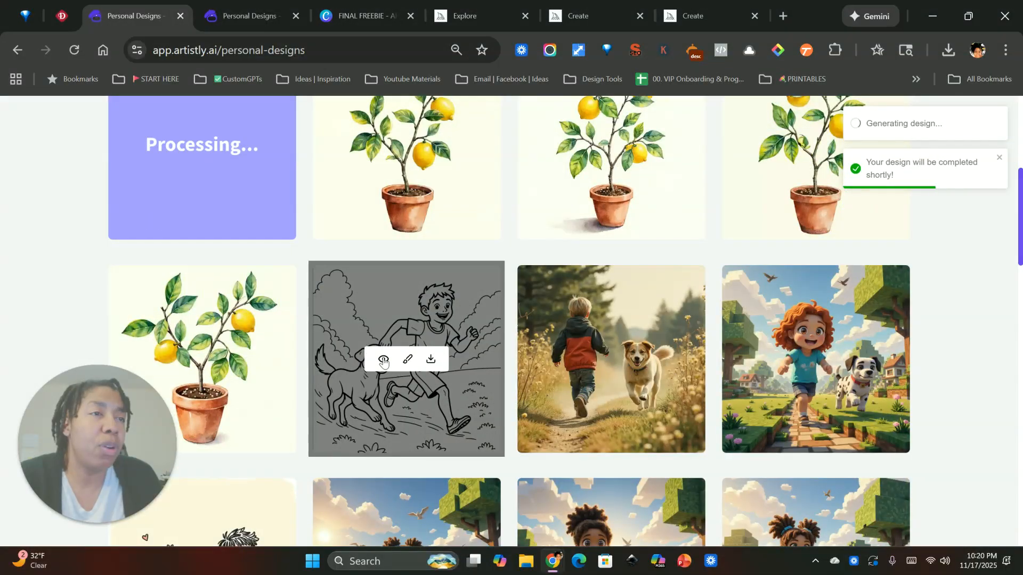
left_click(383, 361)
left_click(432, 132)
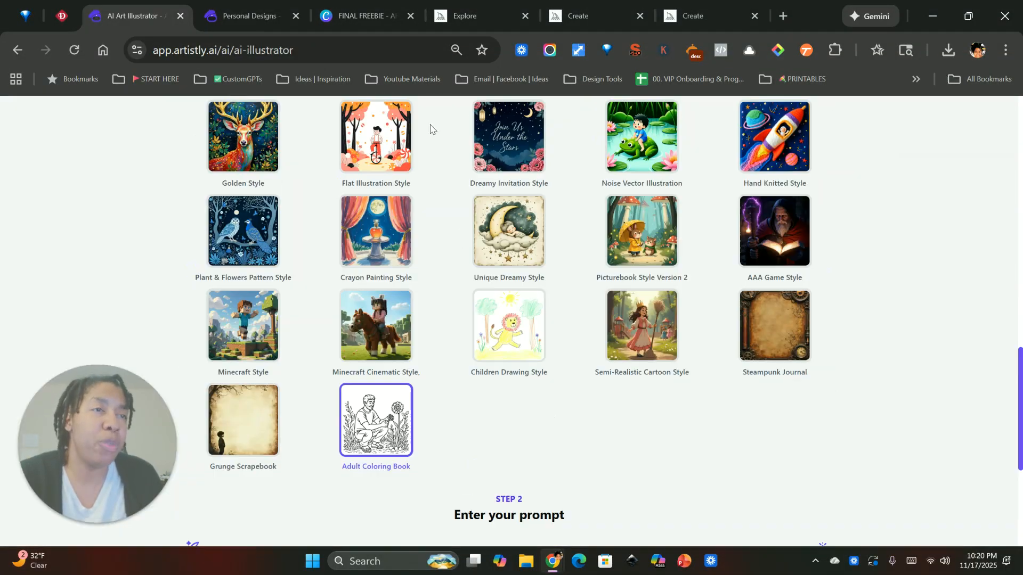
Change the illustration style to Watercolor-Inspired Digital Style.
scroll(598, 335, "up", 3)
scroll(605, 325, "down", 4)
scroll(613, 345, "up", 7)
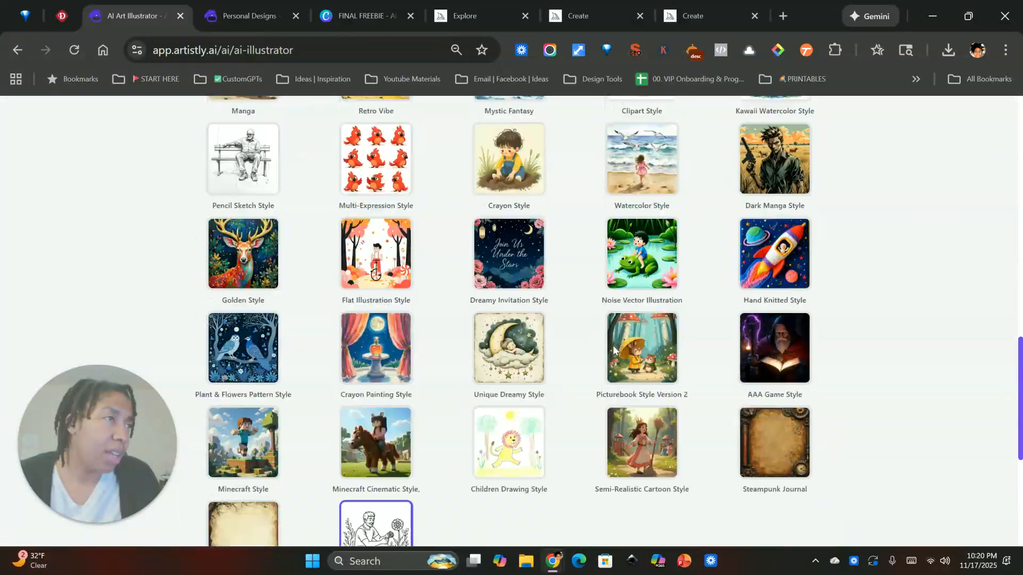
scroll(614, 350, "up", 5)
scroll(640, 361, "up", 4)
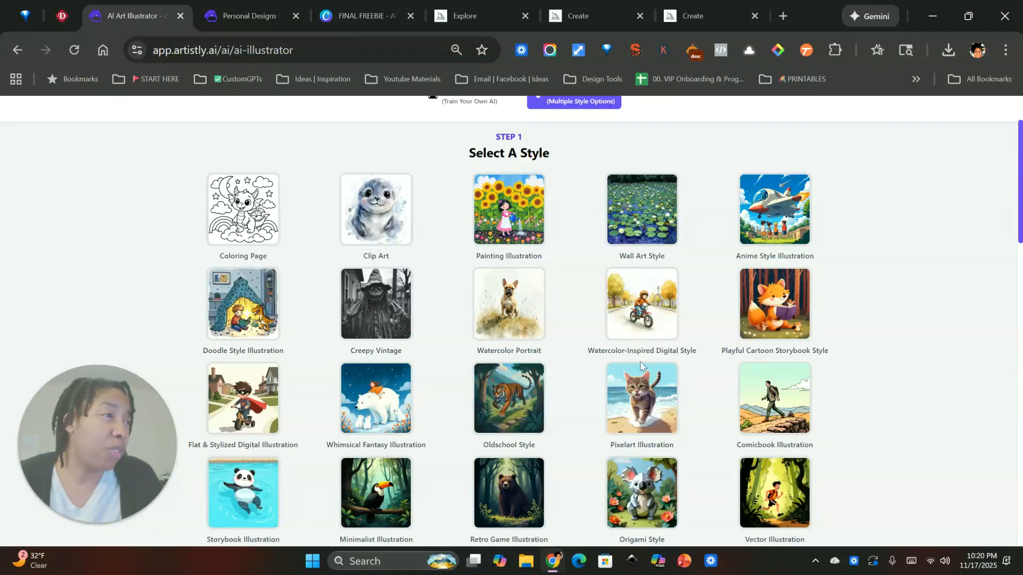
left_click(651, 313)
Replace the boy-and-dog prompt with the copied fresh lemons prompt, set the quantity to 4, and generate the images.
left_click_drag(384, 309, 62, 295)
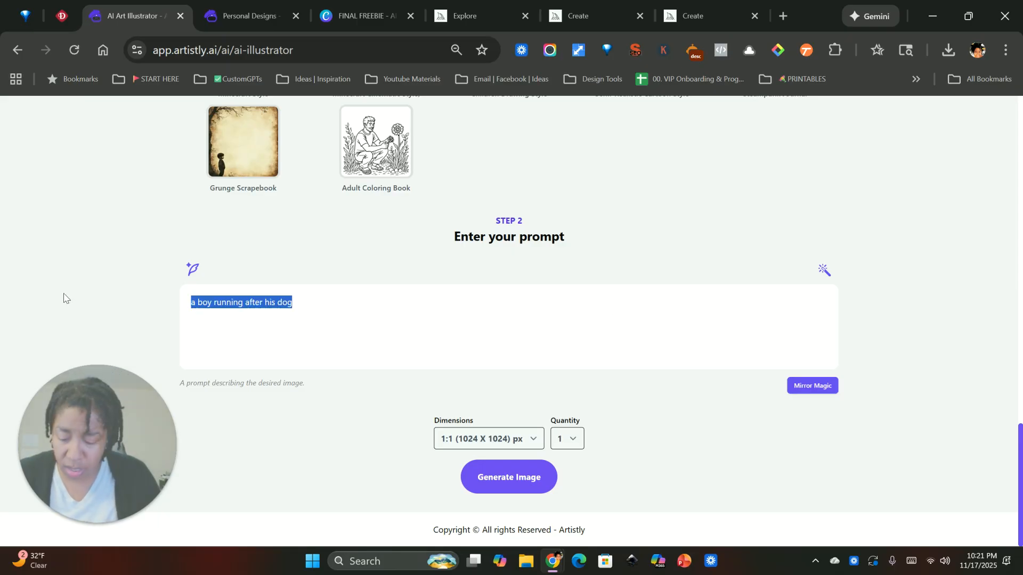
key("ctrl+v")
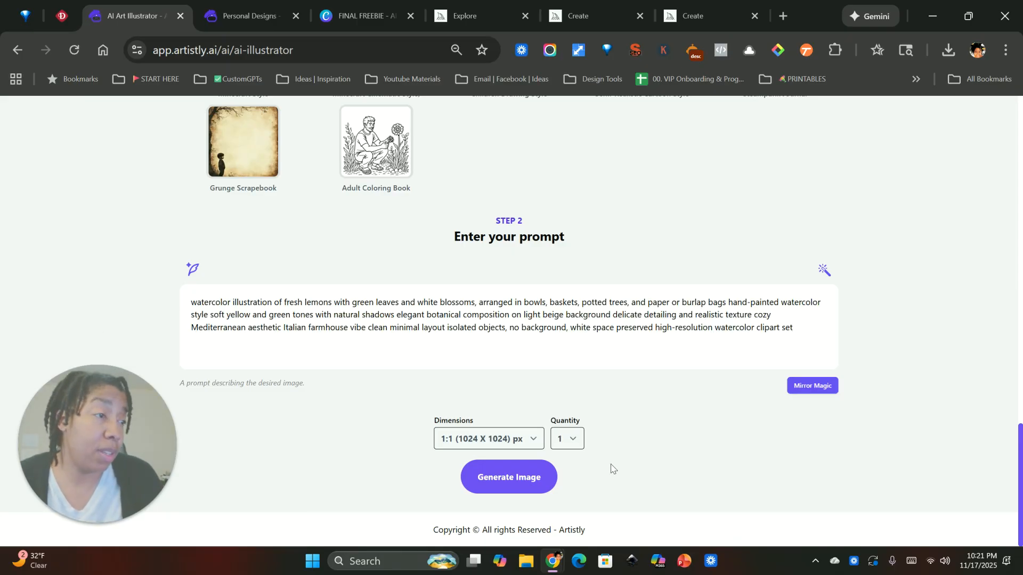
left_click(573, 439)
left_click(565, 519)
left_click(527, 489)
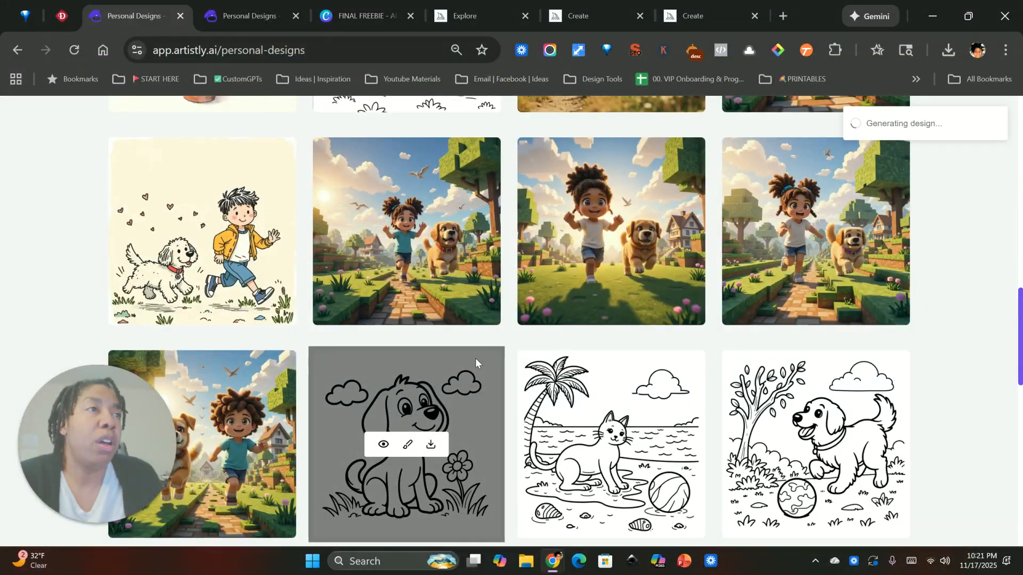
Open the details of the single fresh lemons clipart design in Personal Designs and examine which style it used.
scroll(475, 358, "up", 12)
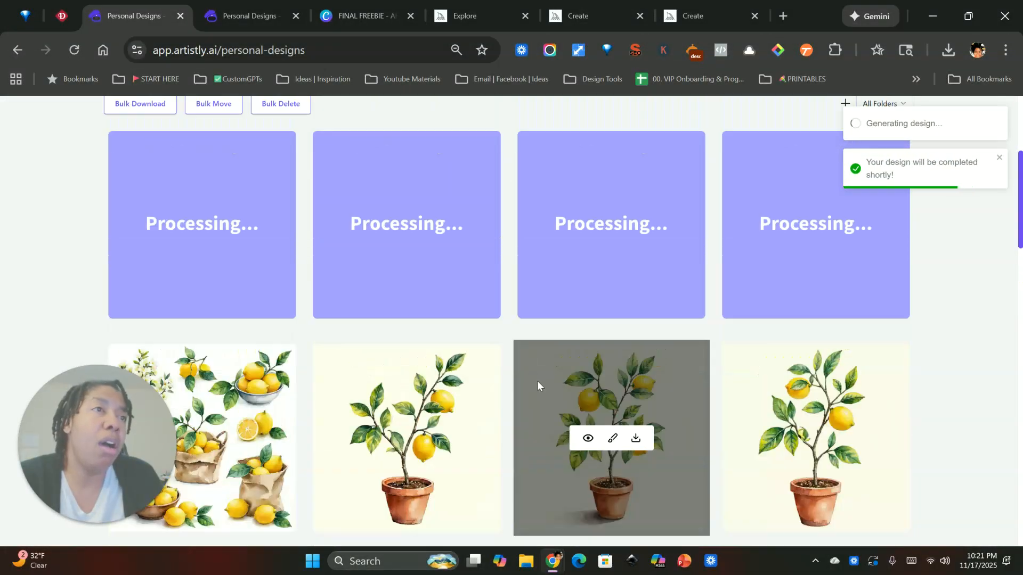
scroll(267, 389, "down", 2)
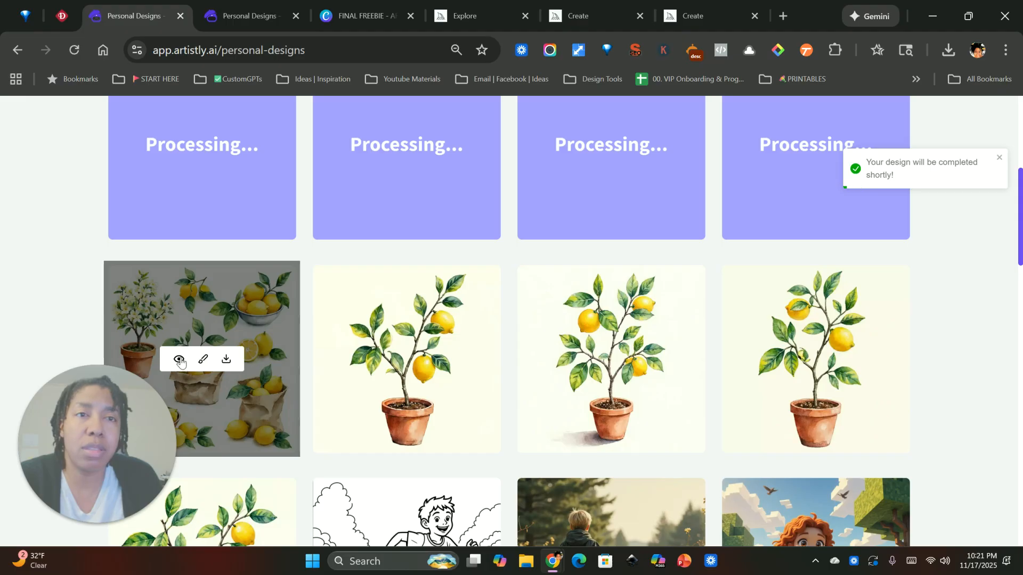
left_click(179, 360)
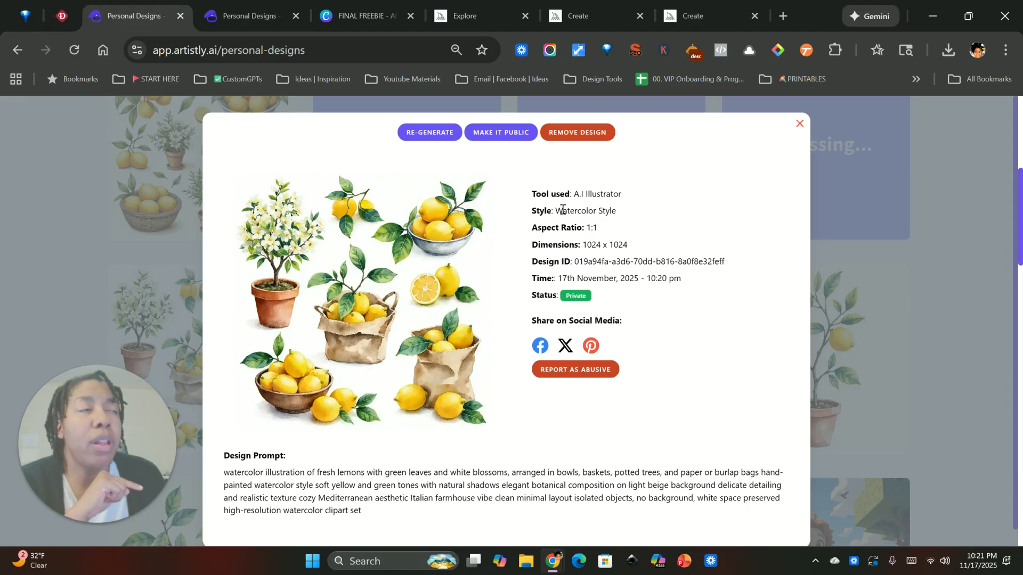
left_click_drag(562, 210, 619, 214)
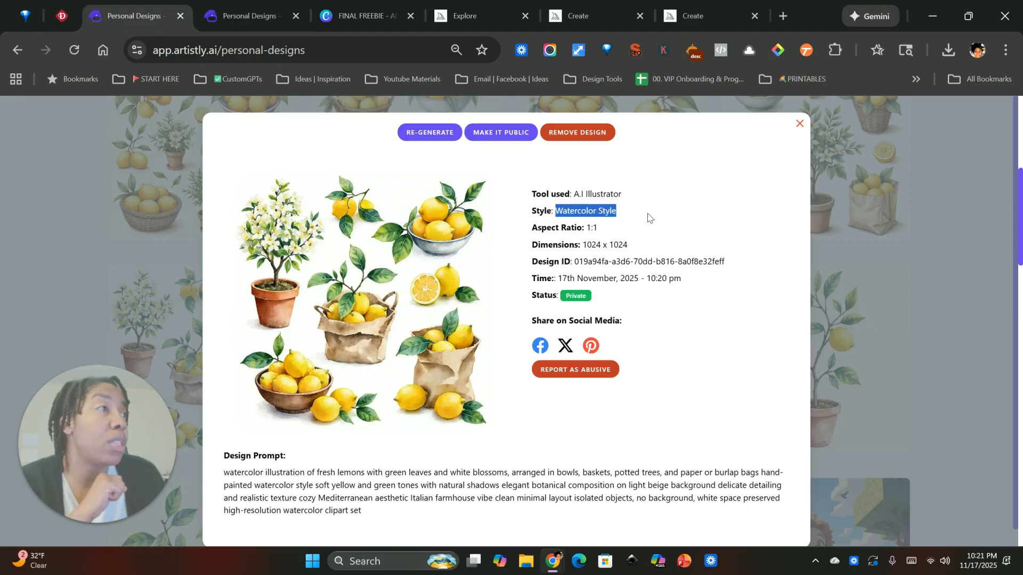
left_click(799, 124)
Examine the details and style of the first of the four new lemon clipart designs, then close them.
scroll(587, 426, "up", 3)
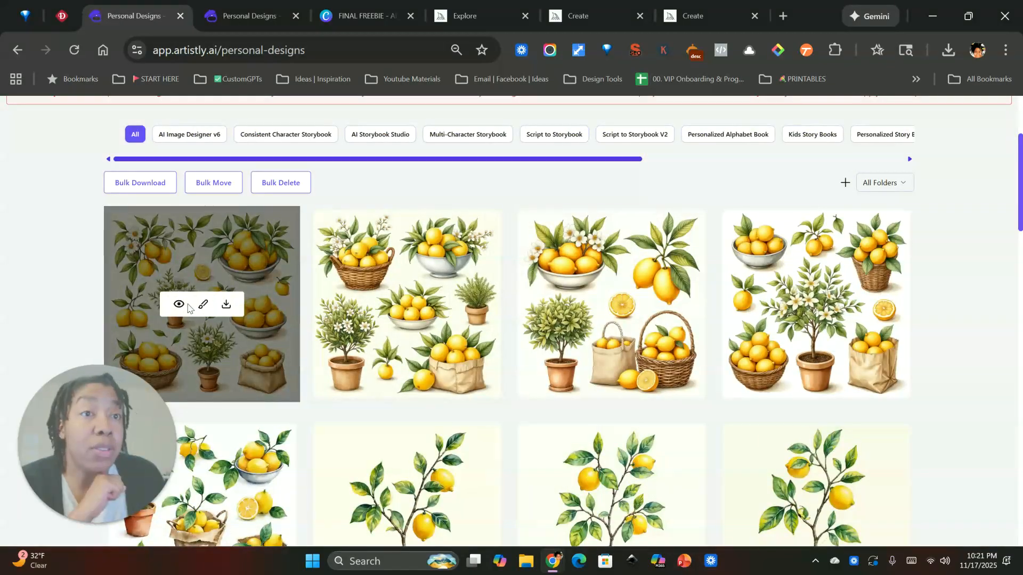
left_click(181, 305)
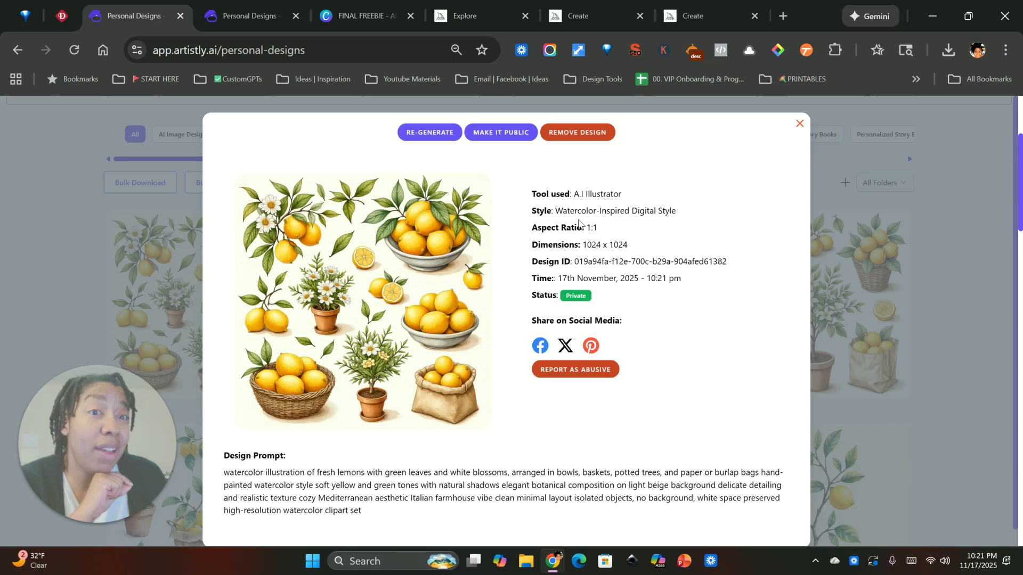
left_click(800, 124)
scroll(447, 222, "up", 3)
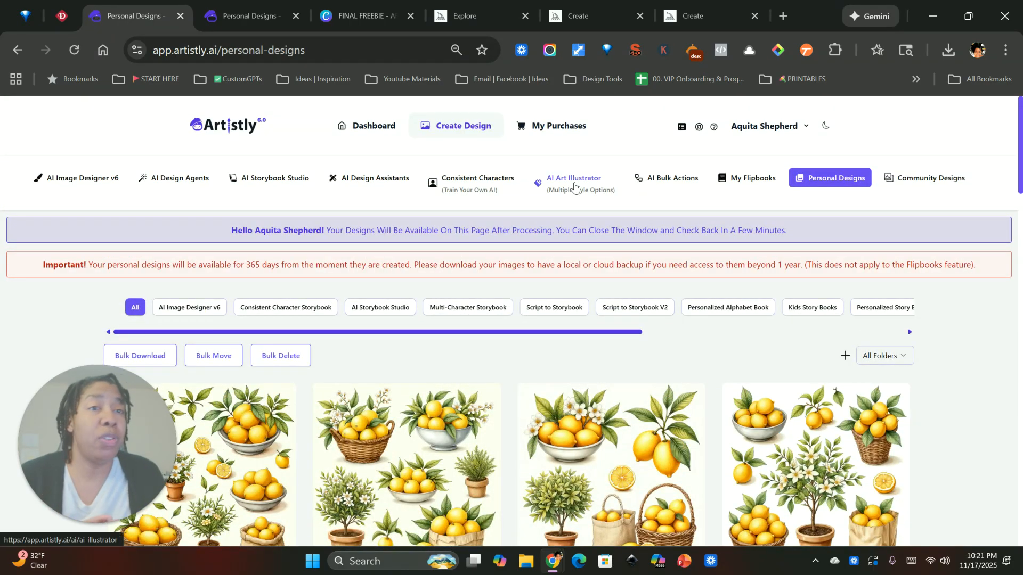
Open the AI Art Illustrator again and look through its available illustration styles.
left_click(574, 186)
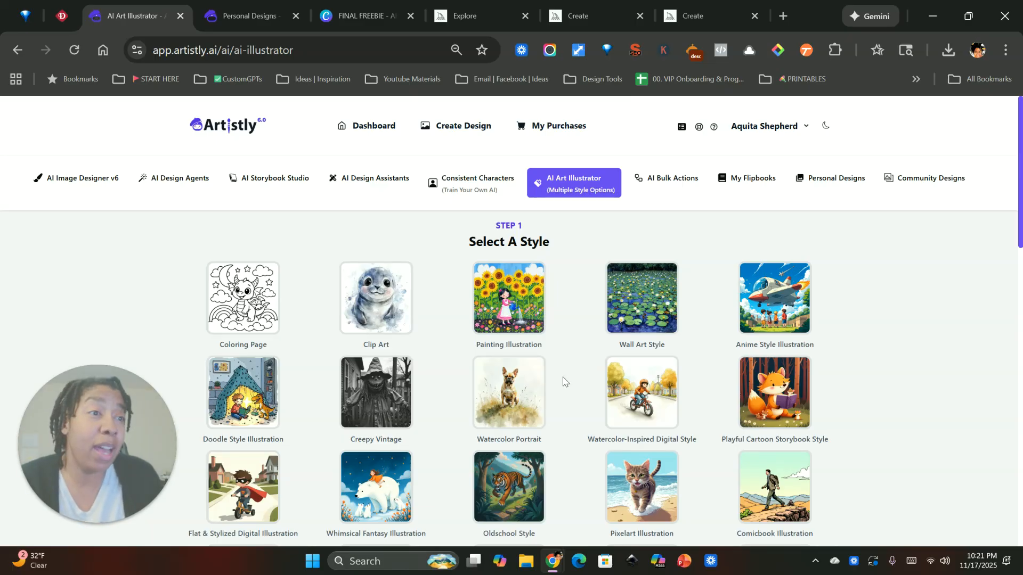
scroll(626, 384, "down", 5)
scroll(510, 411, "down", 3)
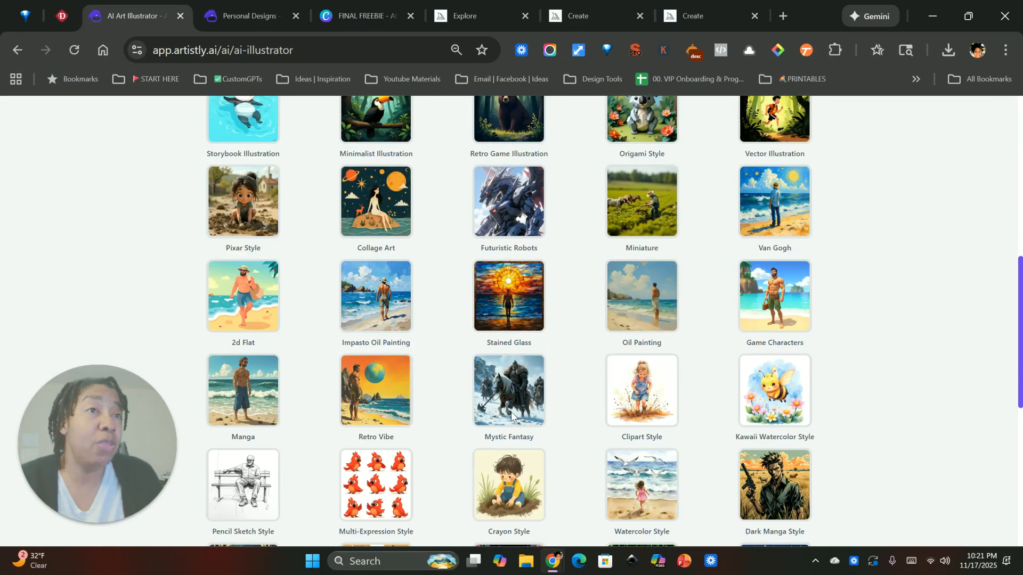